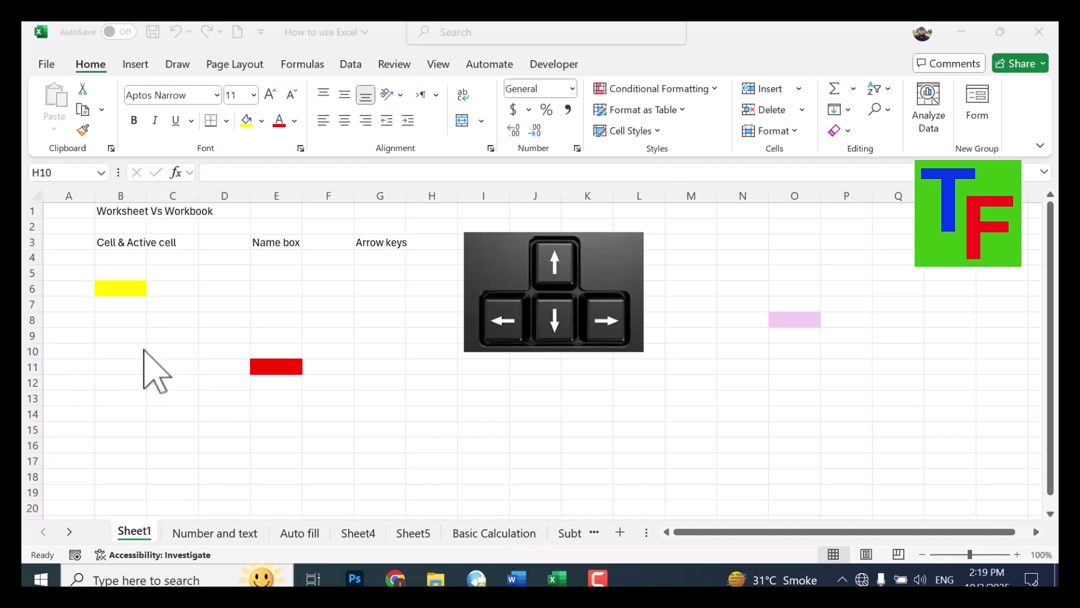
pyautogui.click(132, 214)
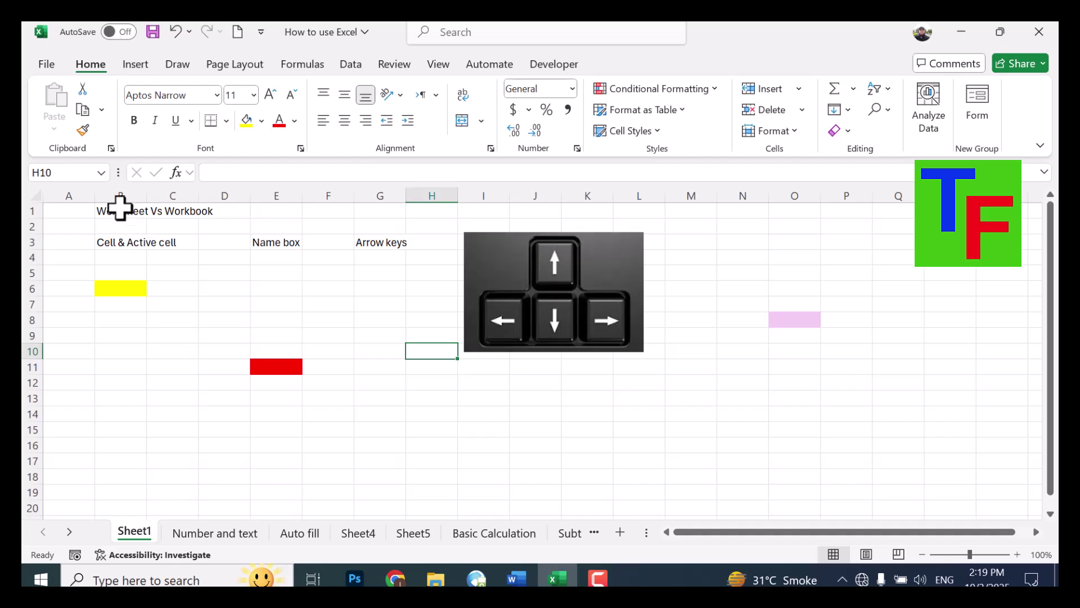
pyautogui.click(105, 208)
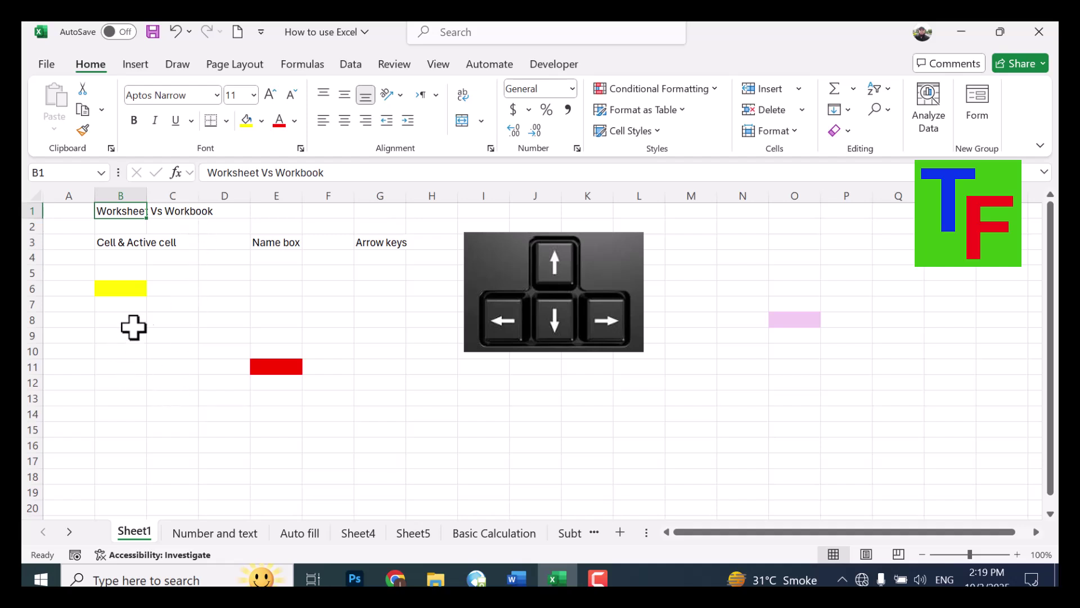
pyautogui.click(239, 285)
pyautogui.click(205, 335)
pyautogui.click(113, 366)
pyautogui.click(366, 414)
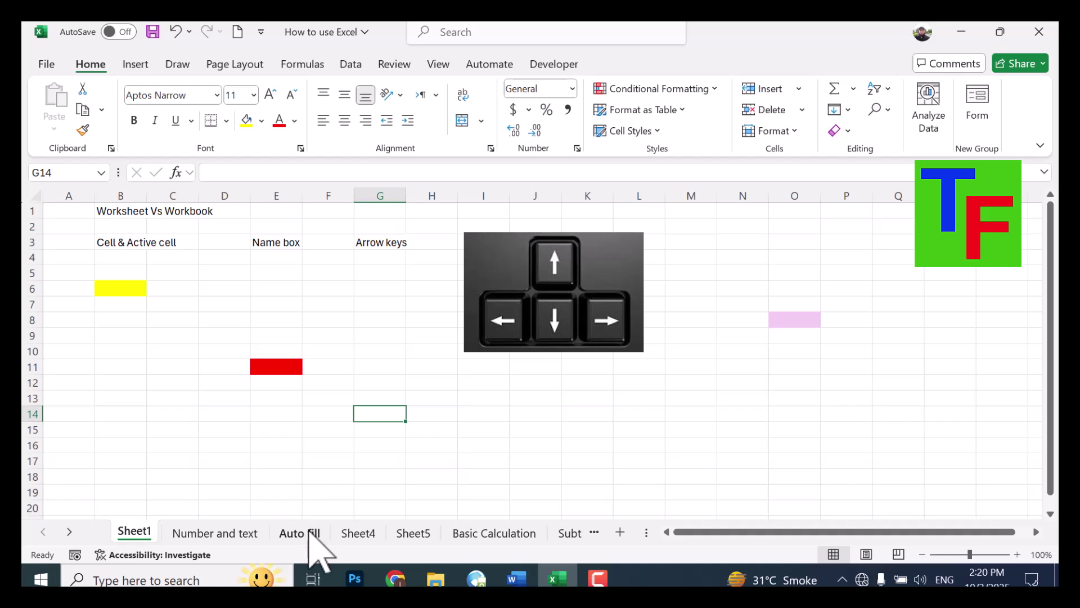
pyautogui.click(162, 323)
pyautogui.click(190, 292)
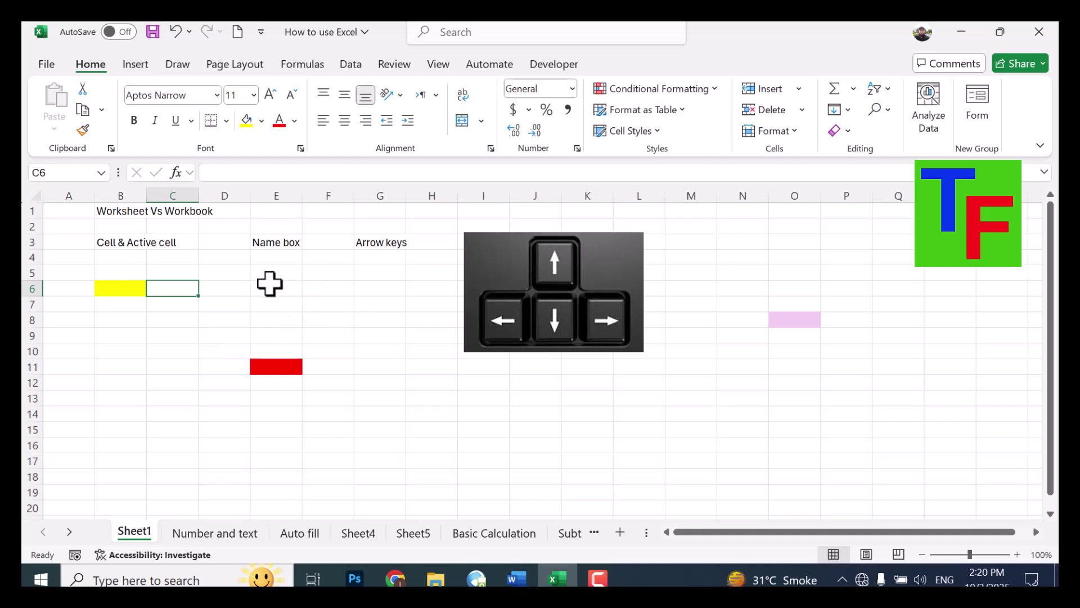
# - Select the headings in B1 and B3, followed by the yellow, red and pink cells one after another
pyautogui.click(134, 213)
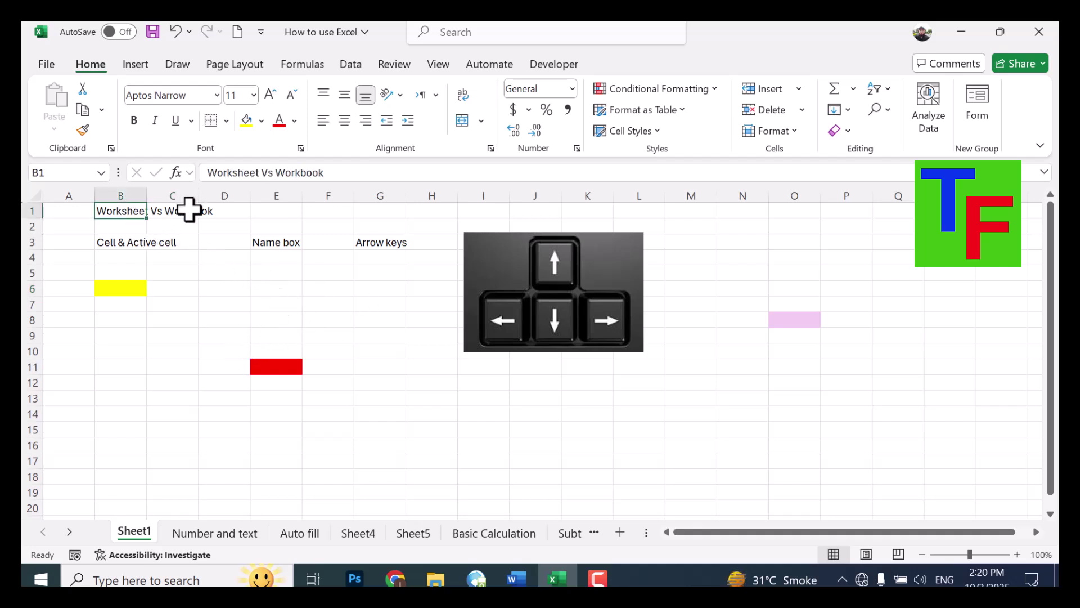
pyautogui.click(113, 243)
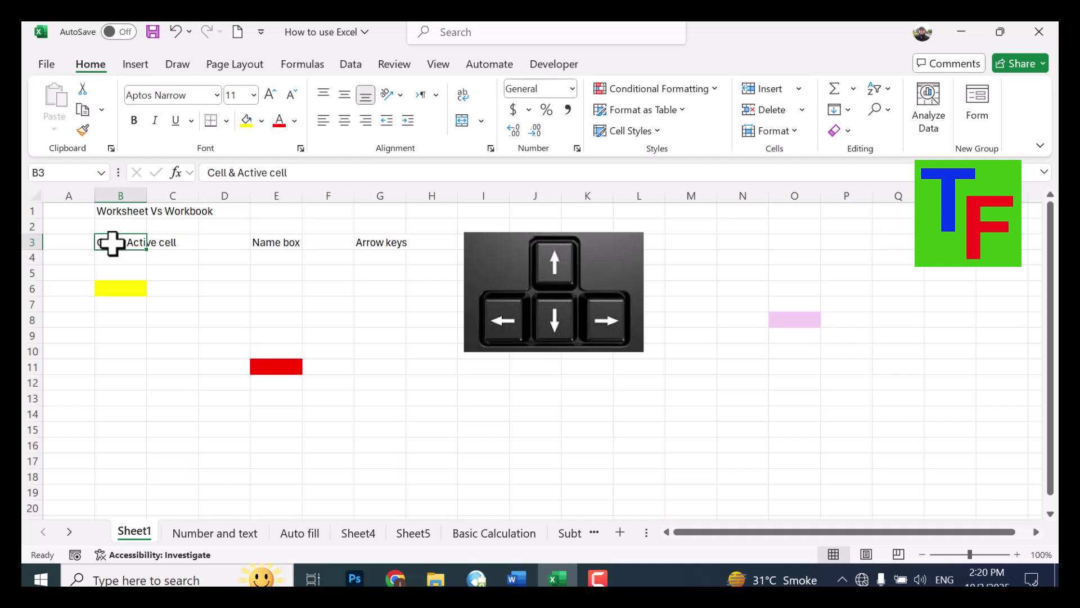
pyautogui.click(355, 285)
pyautogui.click(301, 299)
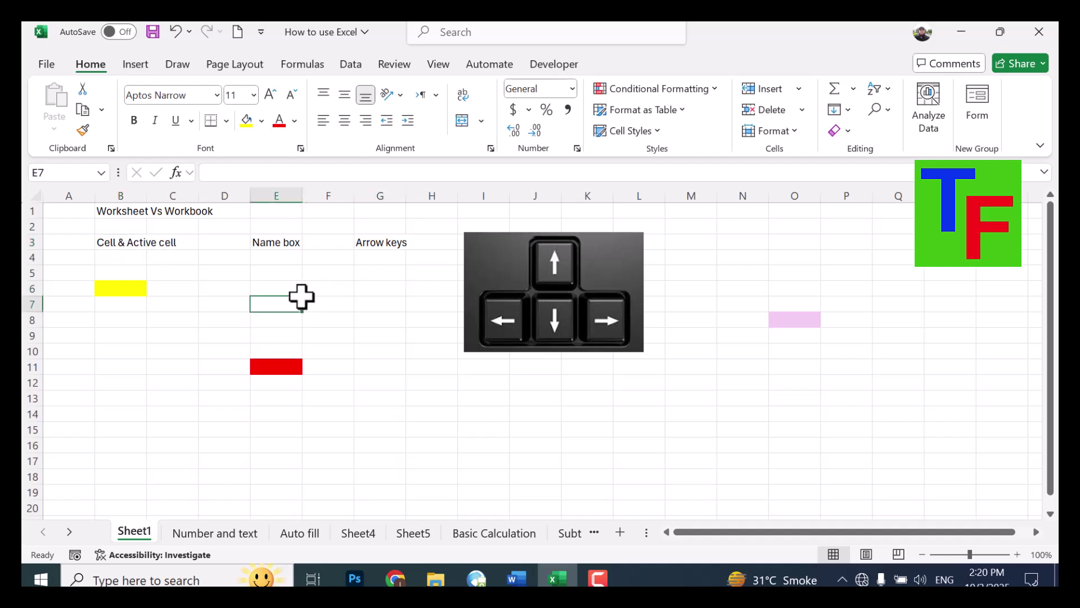
pyautogui.click(125, 287)
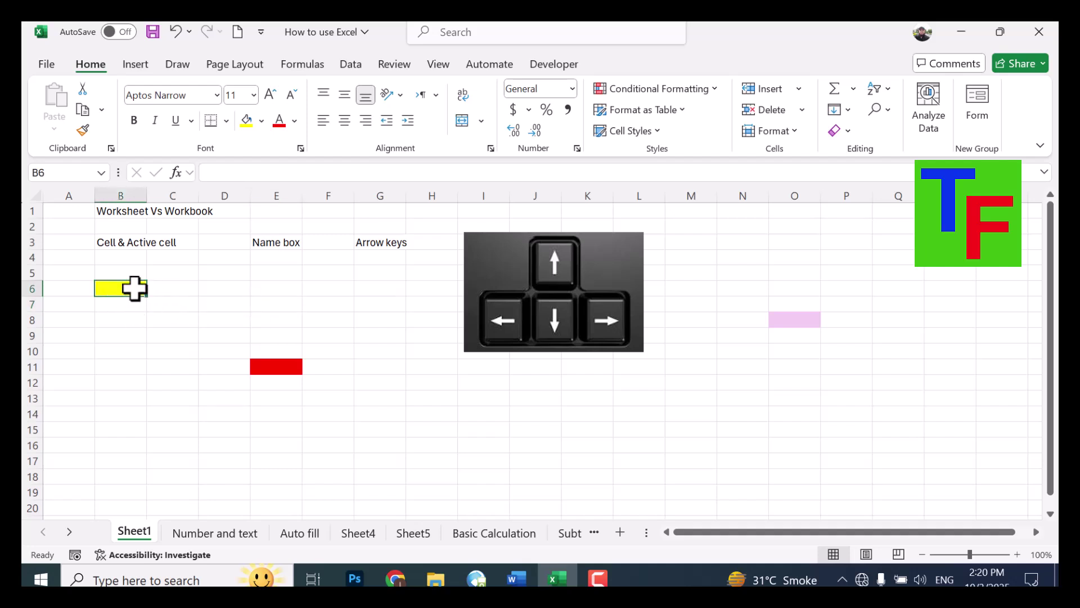
pyautogui.click(281, 369)
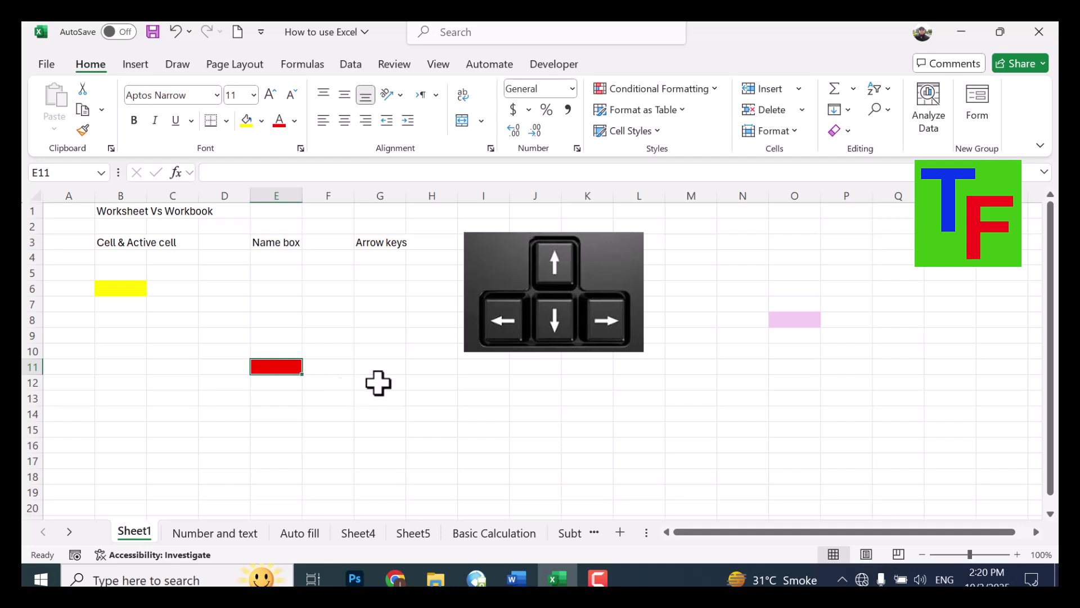
pyautogui.click(815, 322)
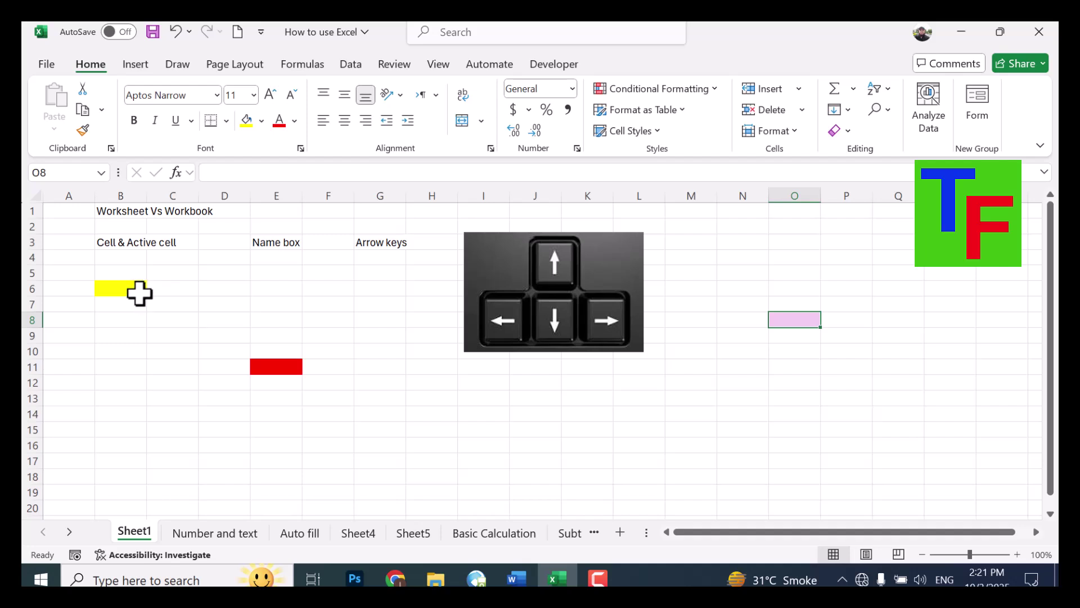
# - Check the cell references of the yellow, red and pink cells in the Name Box
pyautogui.click(139, 293)
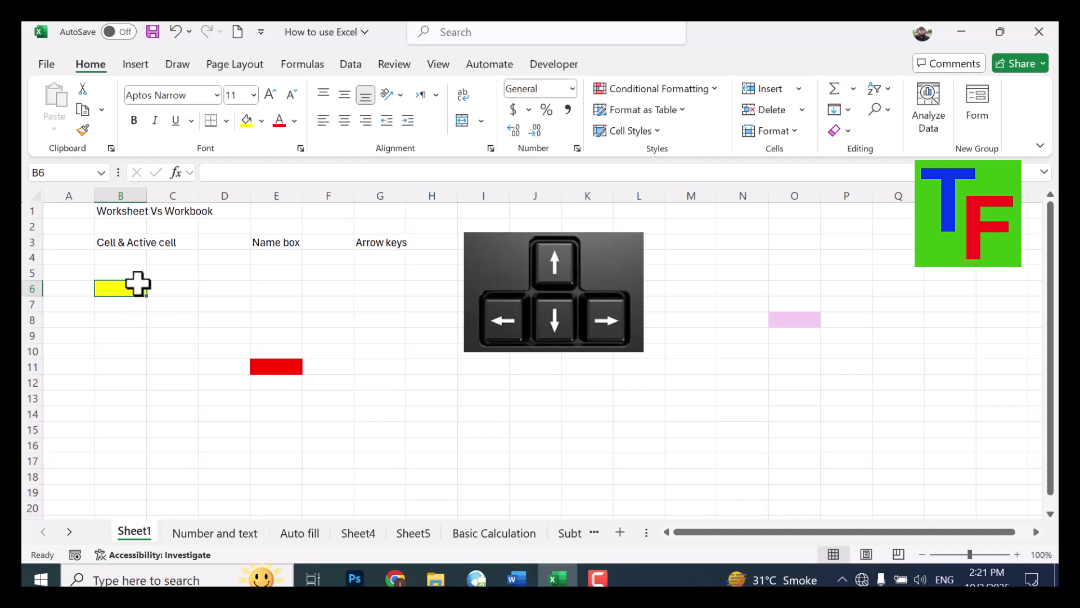
pyautogui.click(50, 174)
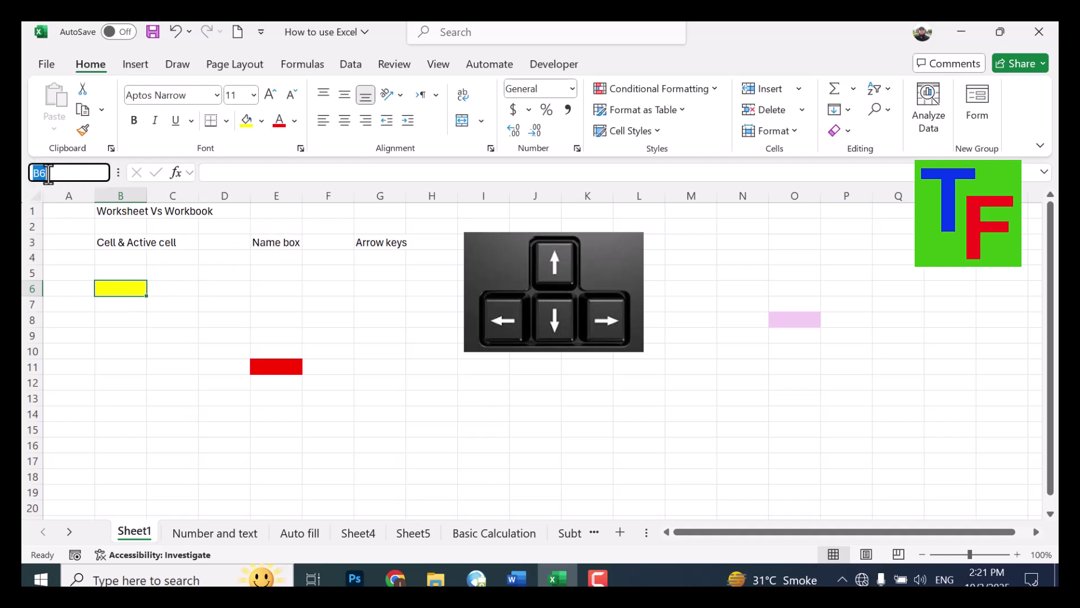
pyautogui.click(118, 290)
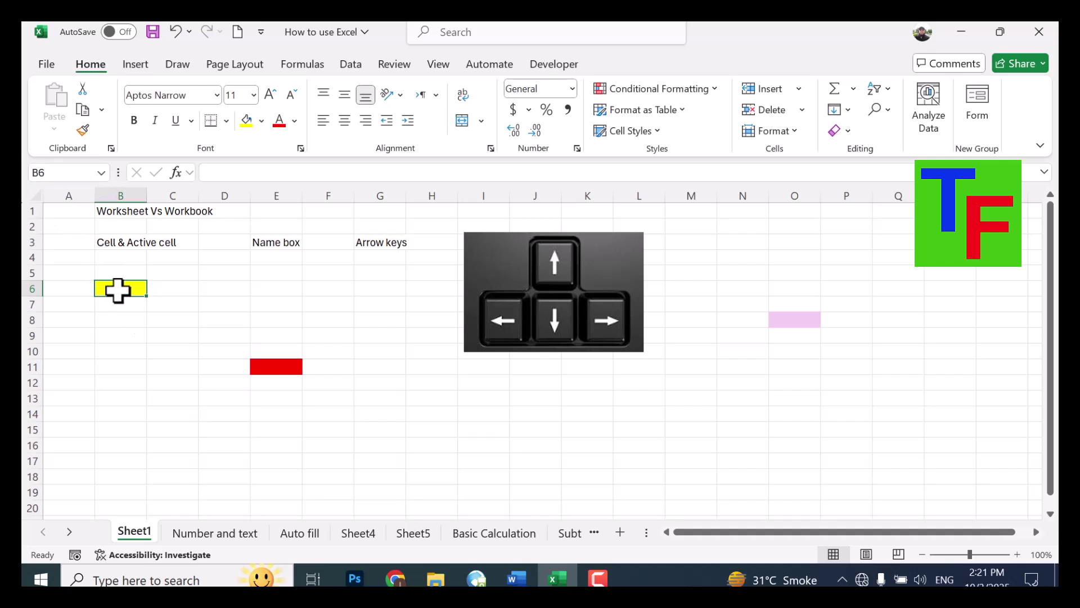
pyautogui.click(286, 370)
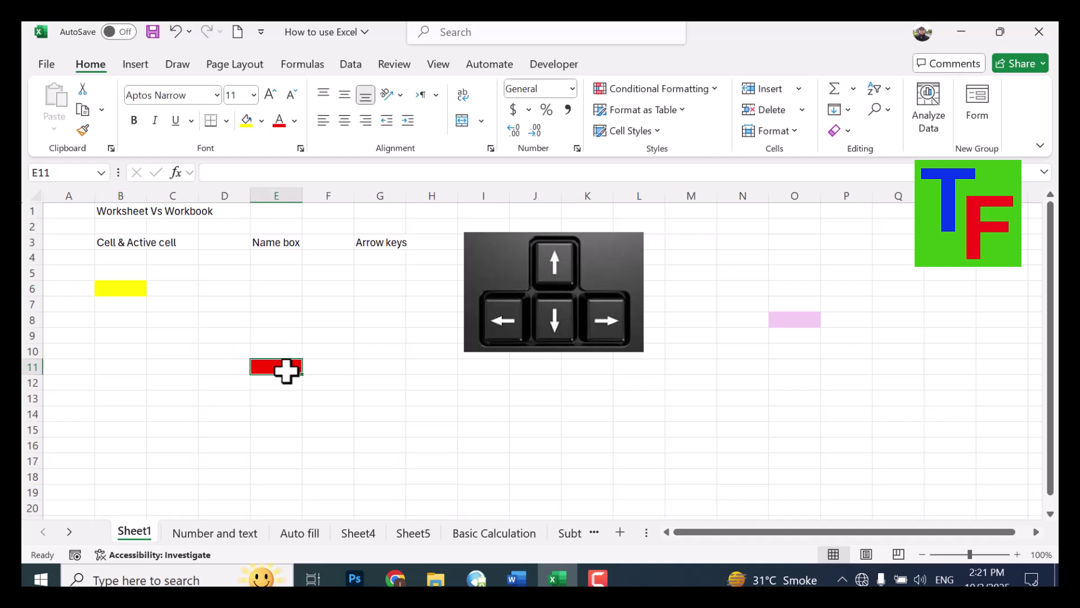
pyautogui.click(802, 322)
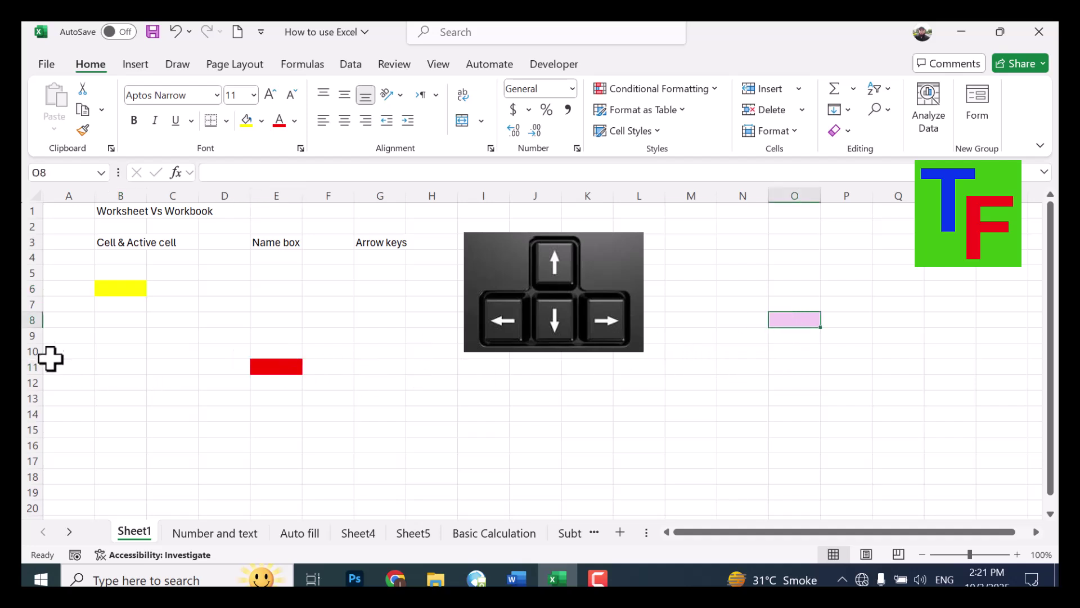
# - Give the yellow cell B6 the name date using the Name Box
pyautogui.click(121, 287)
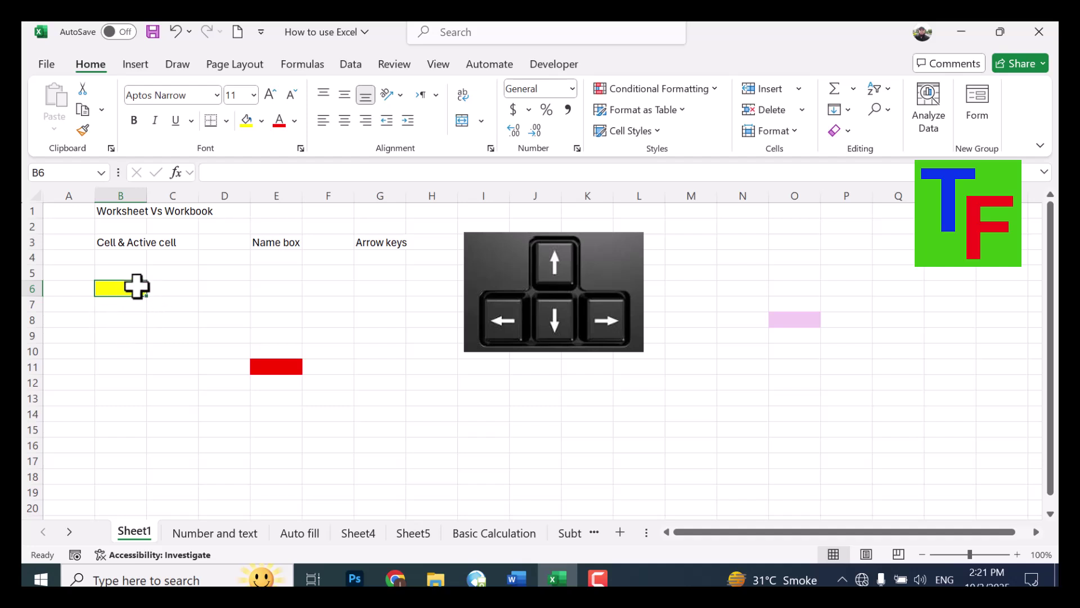
pyautogui.click(68, 173)
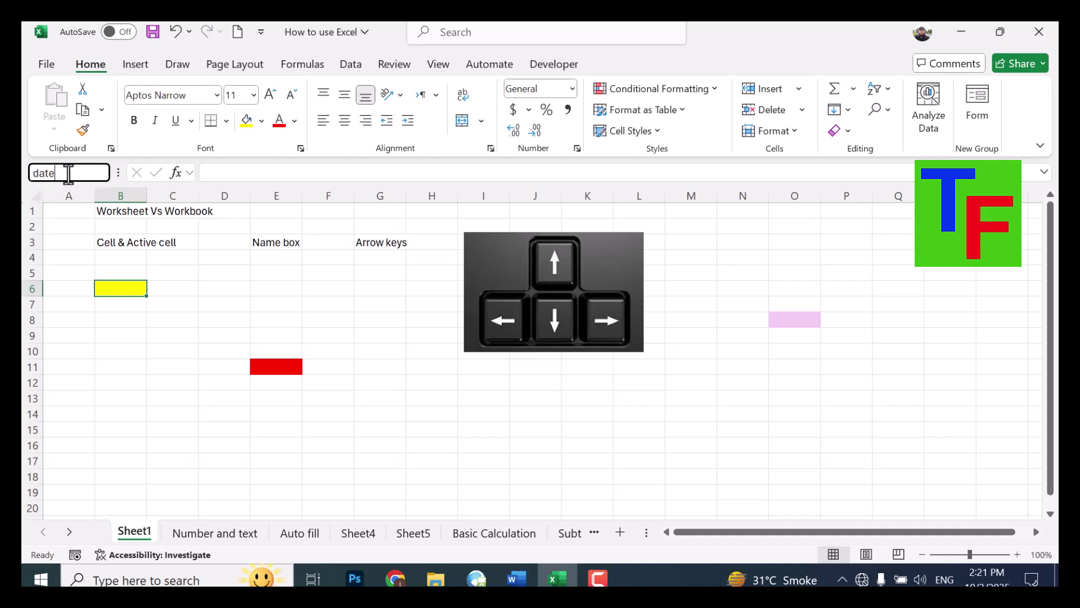
pyautogui.press('Return')
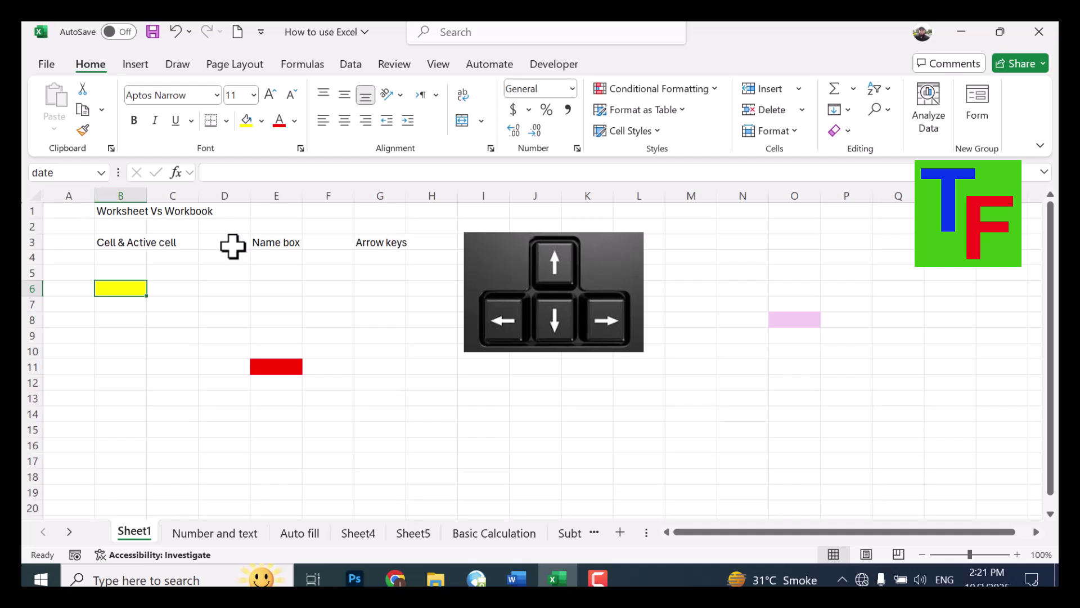
# - Starting from cell D5, move the active cell up and back down column D one cell at a time
pyautogui.click(214, 269)
pyautogui.press('Up')
pyautogui.press('Up')
pyautogui.press('Up')
pyautogui.press('Up')
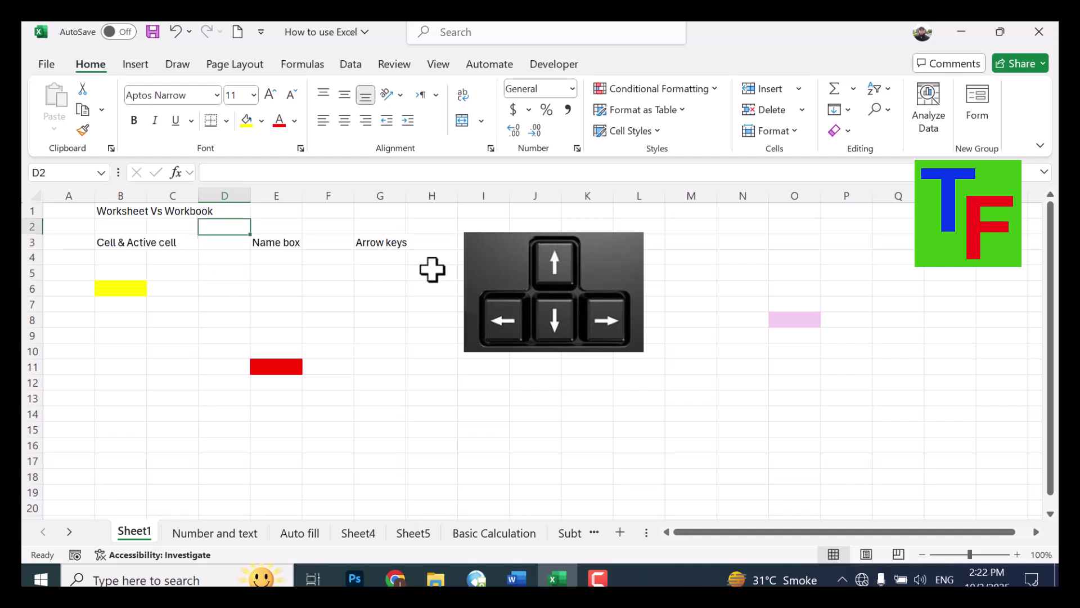
pyautogui.press('Down')
pyautogui.press('Down')
pyautogui.press('Down')
pyautogui.press('Down')
pyautogui.press('Down')
pyautogui.press('Down')
pyautogui.press('Down')
pyautogui.press('Down')
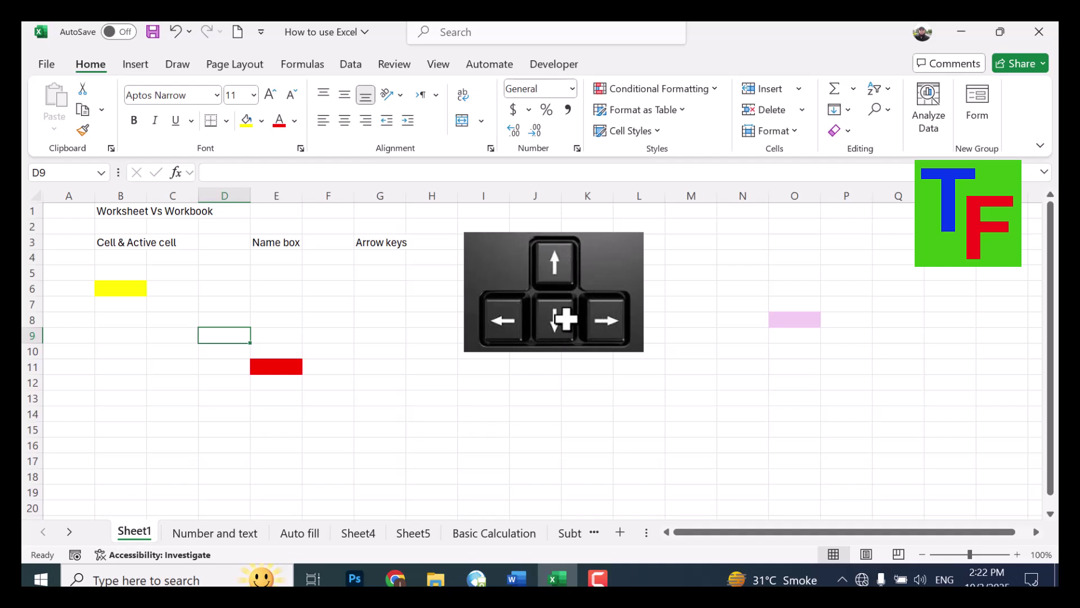
# - Move the active cell sideways across neighbouring columns and back, and further down column D
pyautogui.press('Left')
pyautogui.press('Left')
pyautogui.press('Left')
pyautogui.press('Right')
pyautogui.press('Right')
pyautogui.press('Right')
pyautogui.press('Right')
pyautogui.press('Right')
pyautogui.press('Left')
pyautogui.press('Left')
pyautogui.press('Down')
pyautogui.press('Down')
pyautogui.press('Down')
pyautogui.press('Down')
pyautogui.press('Down')
pyautogui.press('Down')
pyautogui.press('Down')
pyautogui.press('Down')
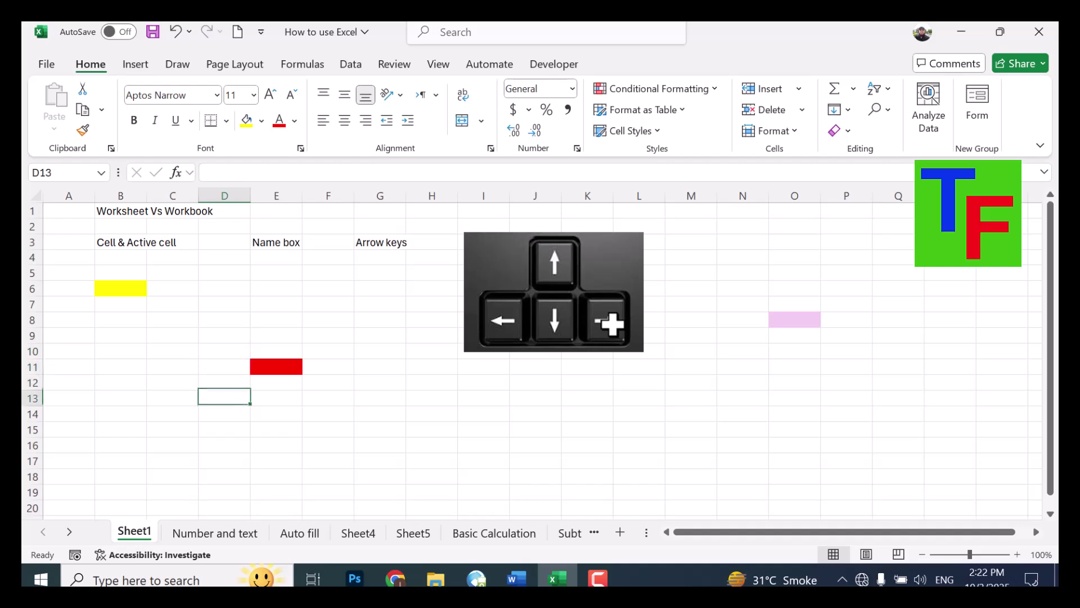
# - Move the active cell back up column D and across row 6 to cell F6
pyautogui.press('Up')
pyautogui.press('Up')
pyautogui.press('Up')
pyautogui.press('Up')
pyautogui.press('Up')
pyautogui.press('Up')
pyautogui.press('Up')
pyautogui.press('Up')
pyautogui.press('Up')
pyautogui.press('Up')
pyautogui.press('Up')
pyautogui.press('Up')
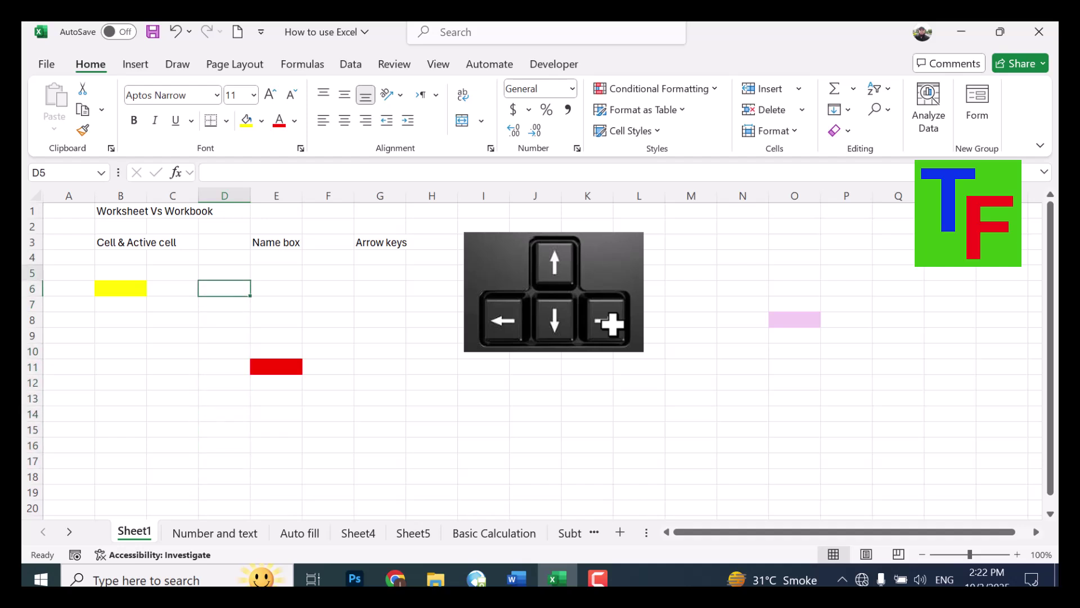
pyautogui.press('Down')
pyautogui.press('Right')
pyautogui.press('Right')
pyautogui.press('Right')
pyautogui.press('Left')
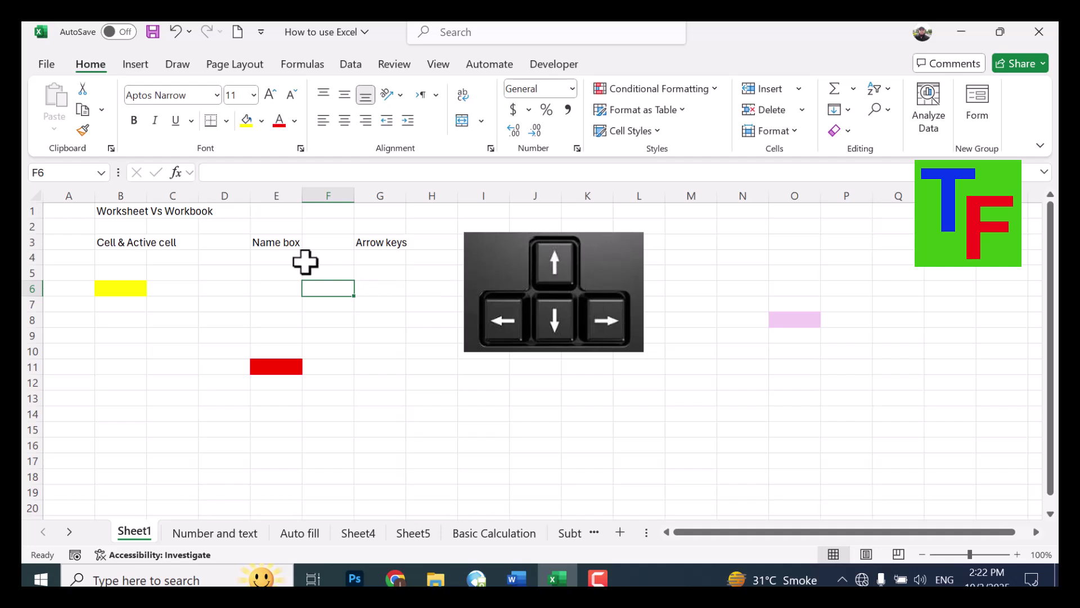
# - Go from cell A1 to the worksheet's last row in column A and return to A1
pyautogui.click(62, 213)
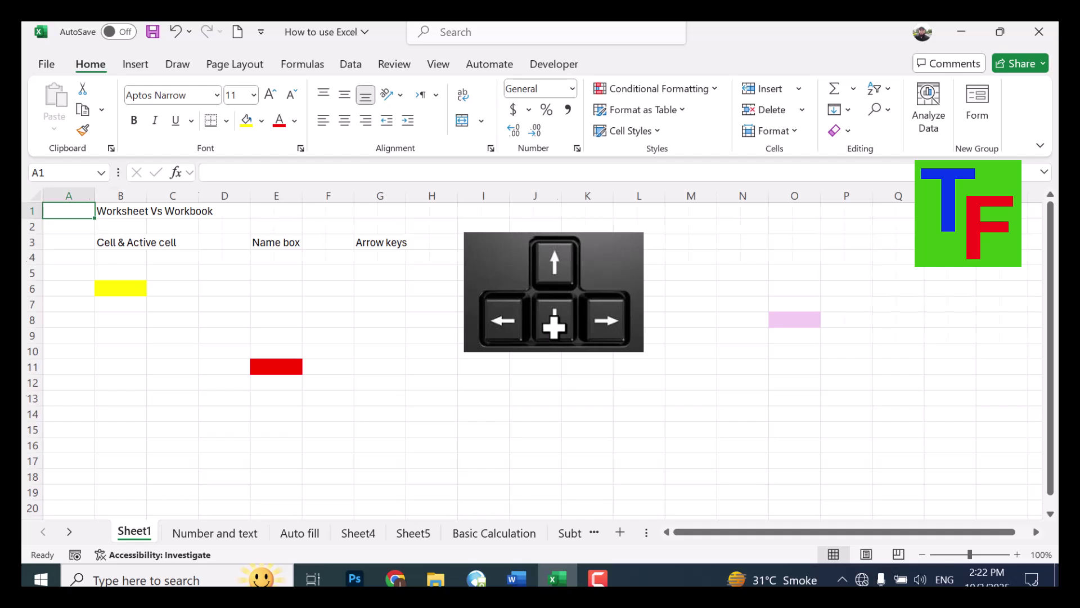
pyautogui.hotkey('ctrl', 'Down')
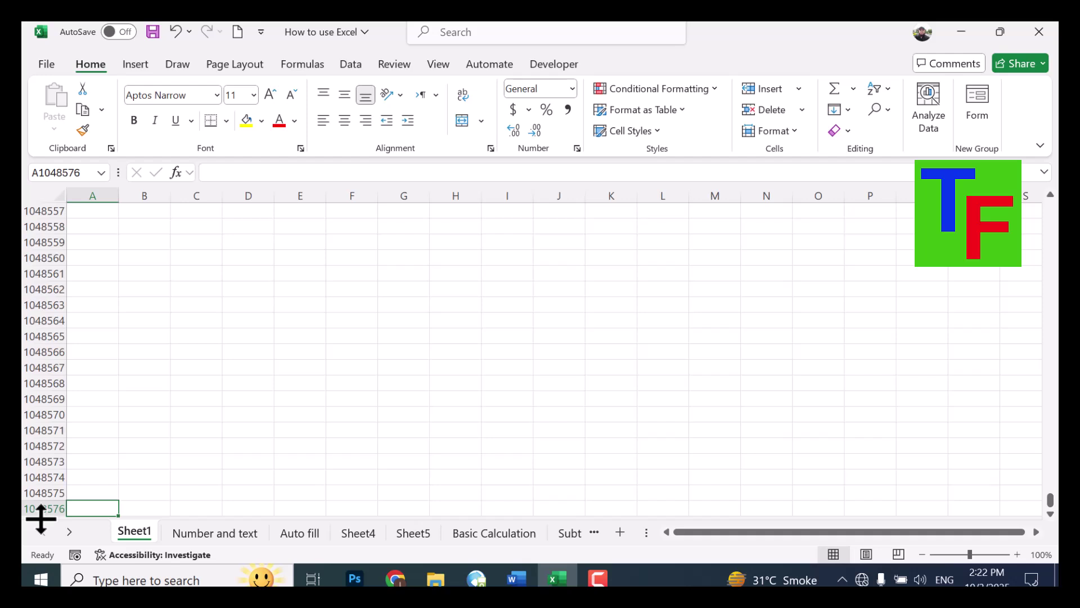
pyautogui.hotkey('ctrl', 'Home')
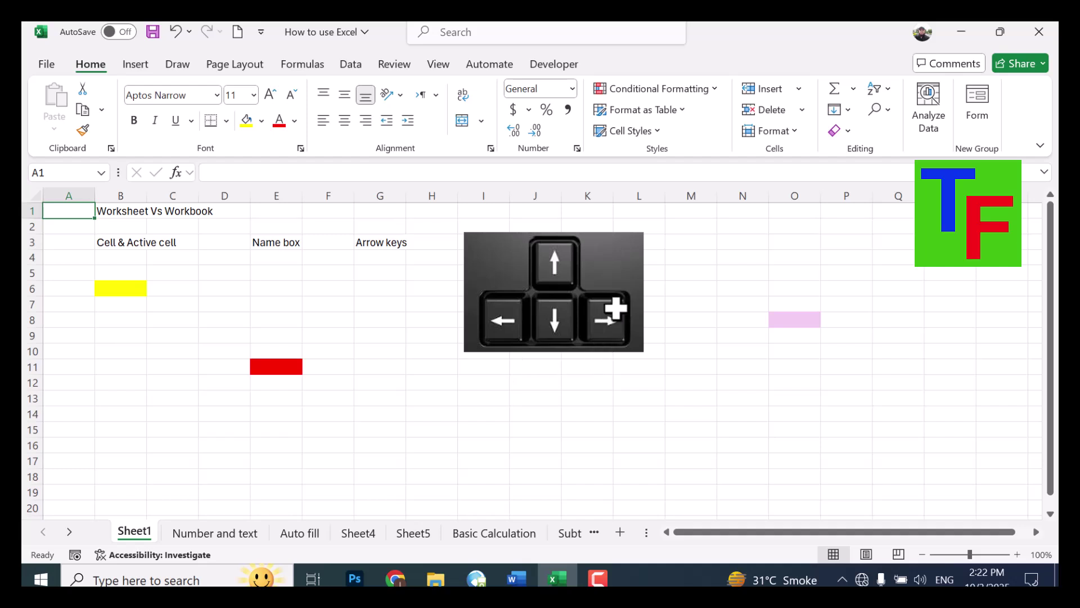
# - Go to the worksheet's last column in row 1 and enter the formula =column() in cell XFD1
pyautogui.press('Right')
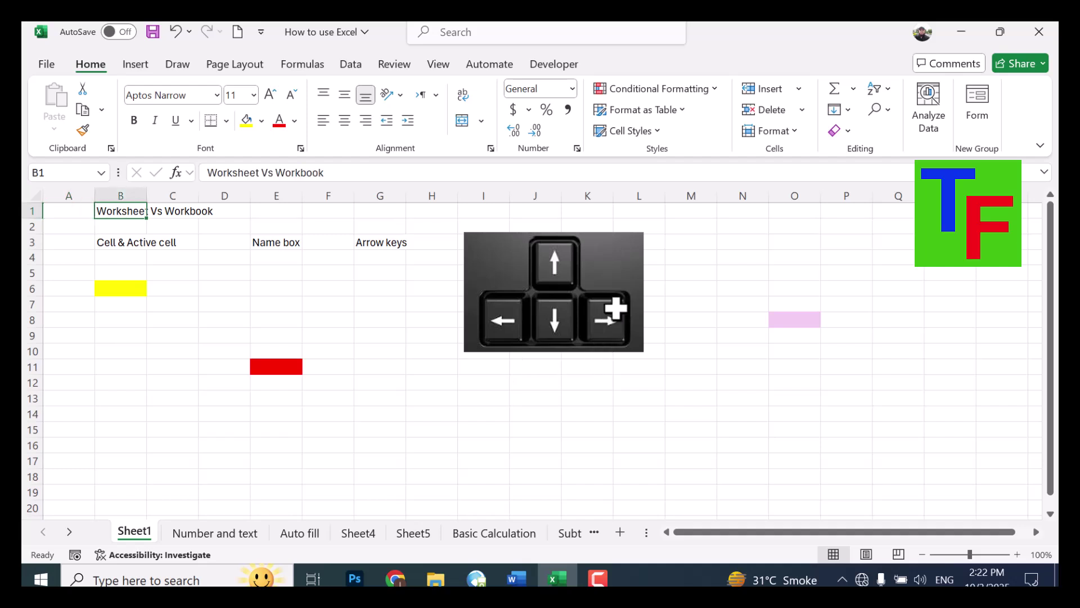
pyautogui.hotkey('ctrl', 'Right')
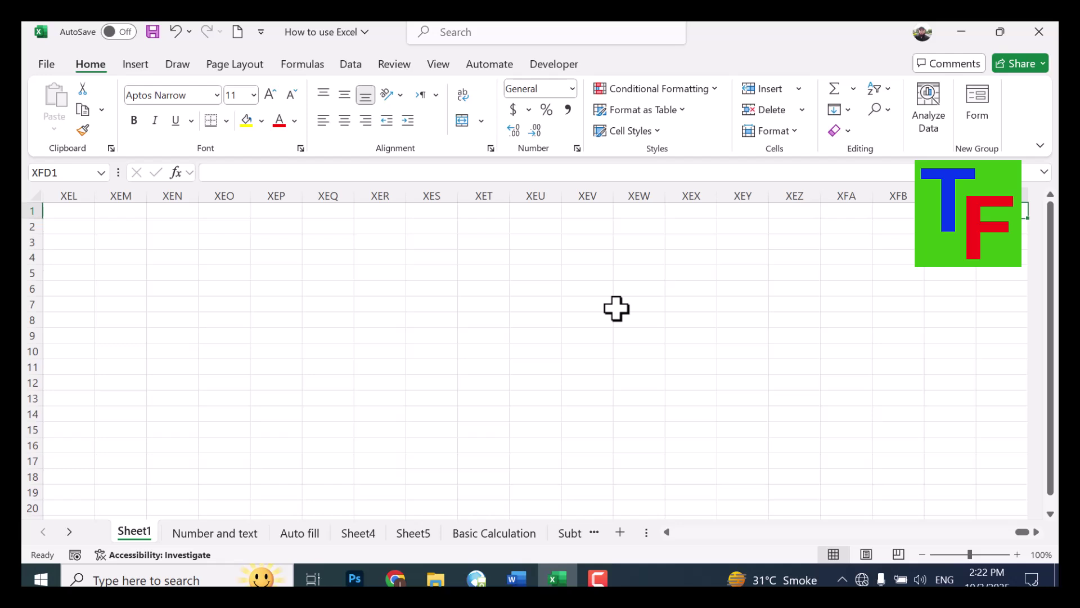
pyautogui.write('=coloumn(')
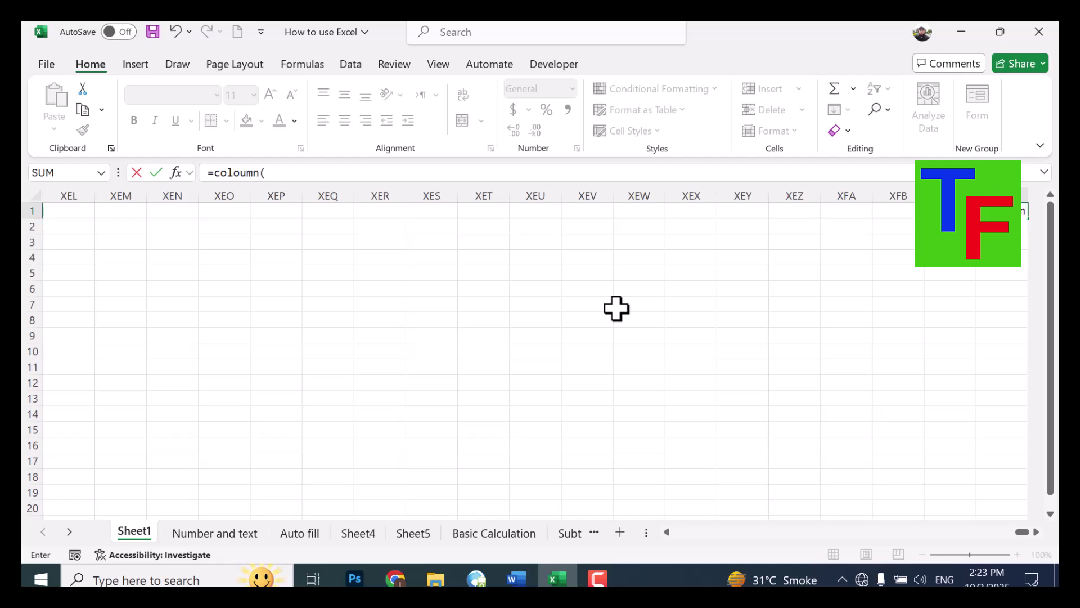
pyautogui.press('Return')
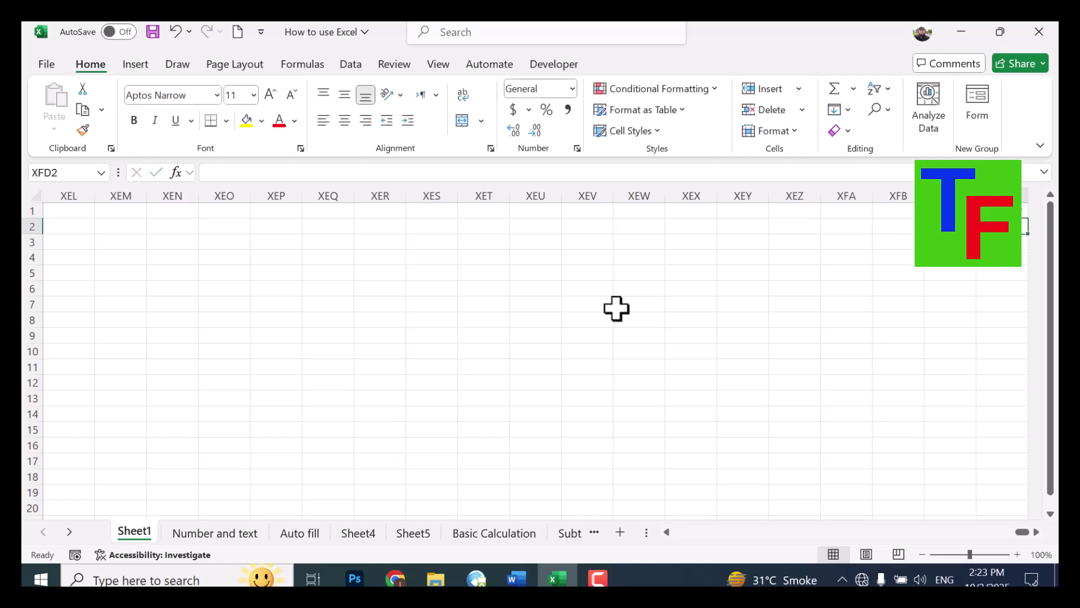
pyautogui.press('Up')
pyautogui.write('=c')
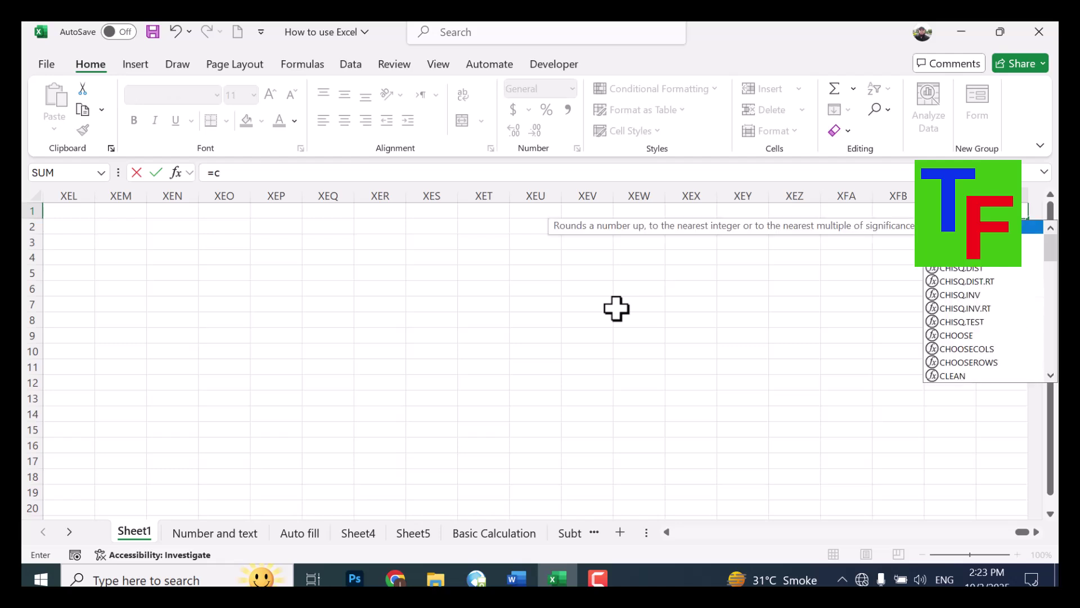
pyautogui.write('olumn()')
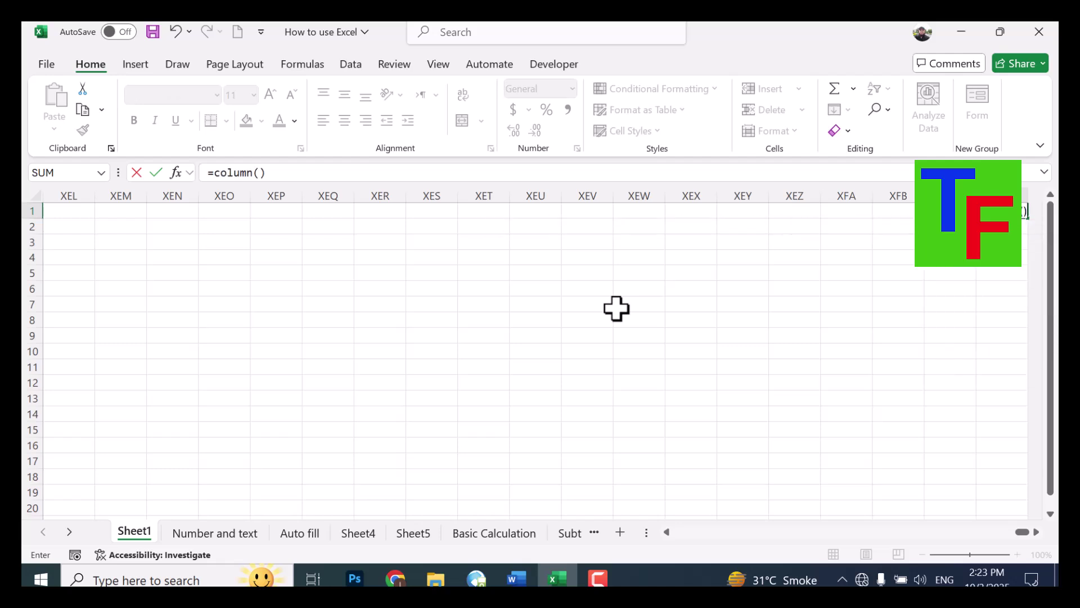
pyautogui.press('Return')
pyautogui.press('Up')
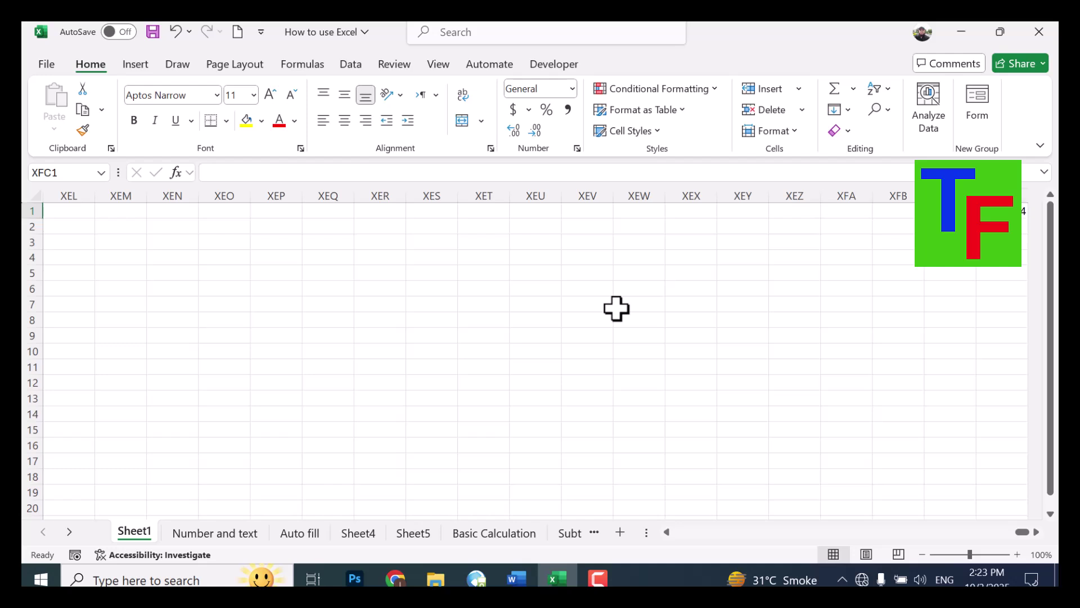
# - Return to the start of the sheet and open the Number and text worksheet
pyautogui.hotkey('ctrl', 'Left')
pyautogui.press('Down')
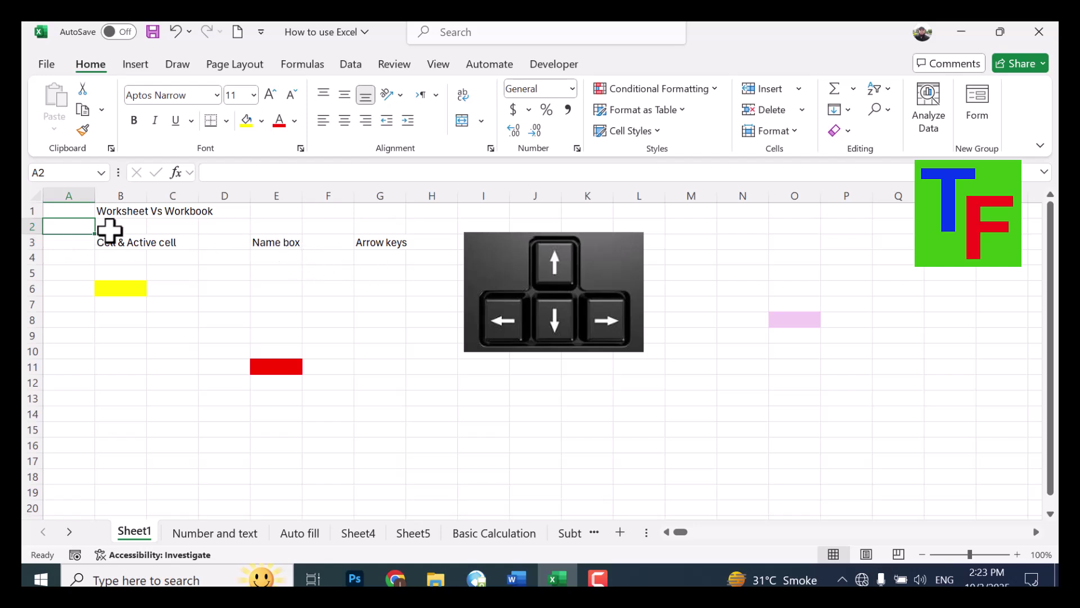
pyautogui.click(228, 538)
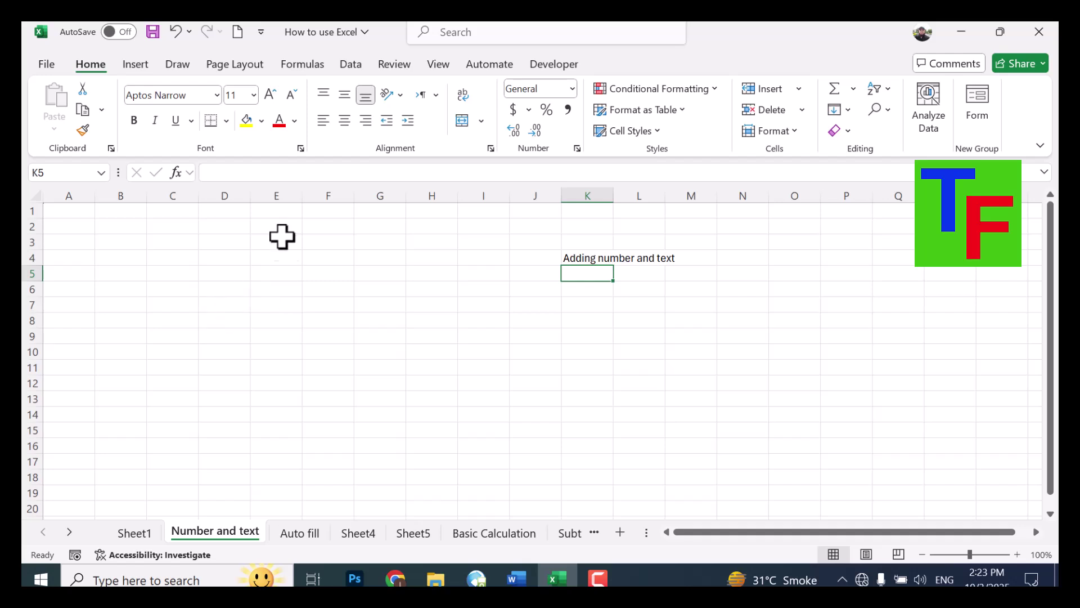
# - Enter the column headers Date and Product in cells A1 and B1 of the Number and text worksheet
pyautogui.click(80, 213)
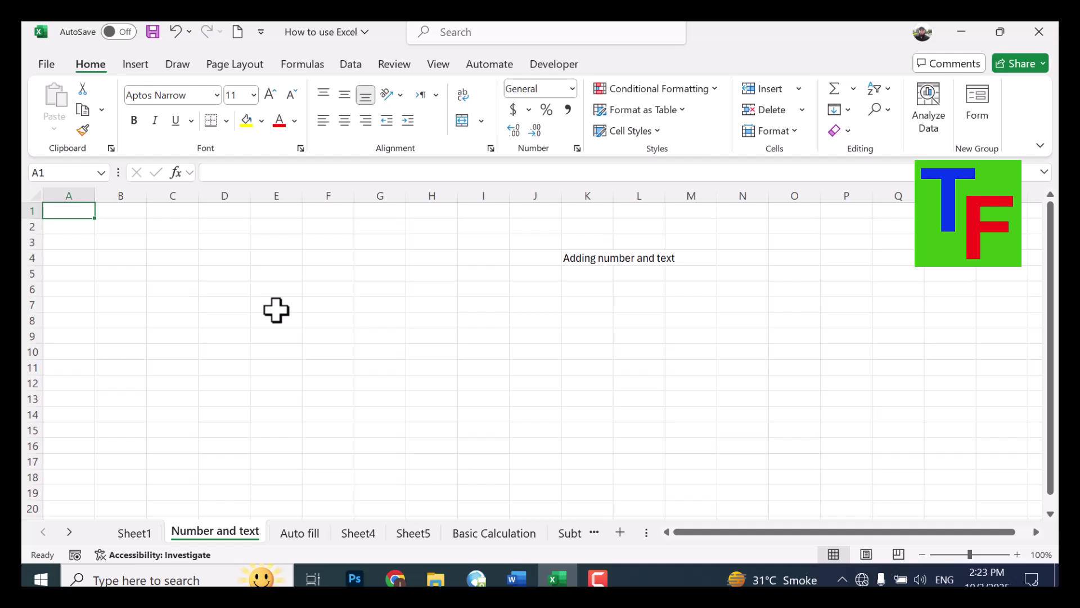
pyautogui.write('Date')
pyautogui.press('Tab')
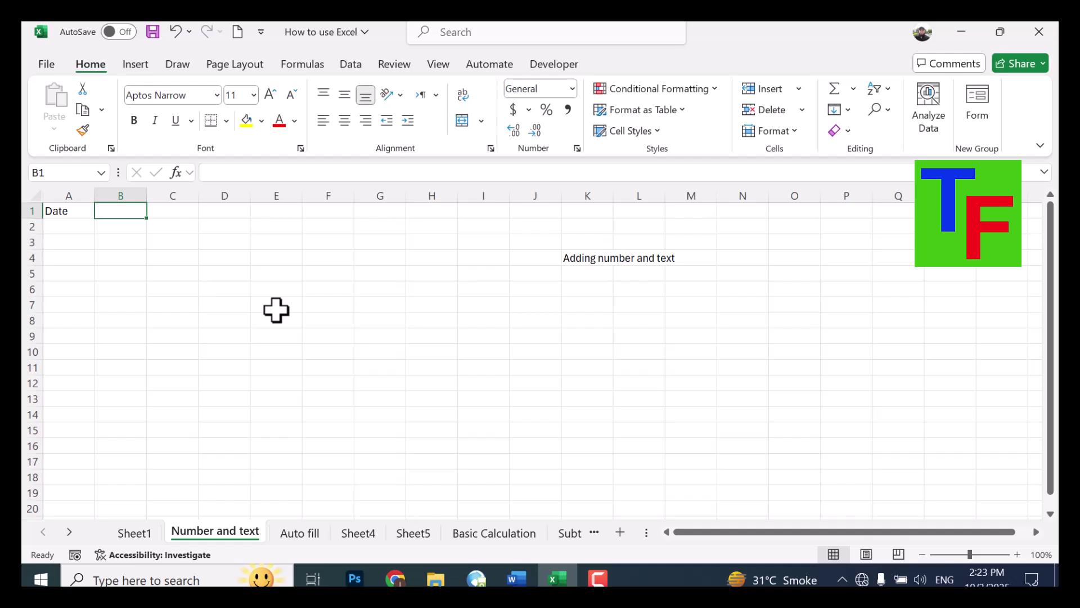
pyautogui.press('Left')
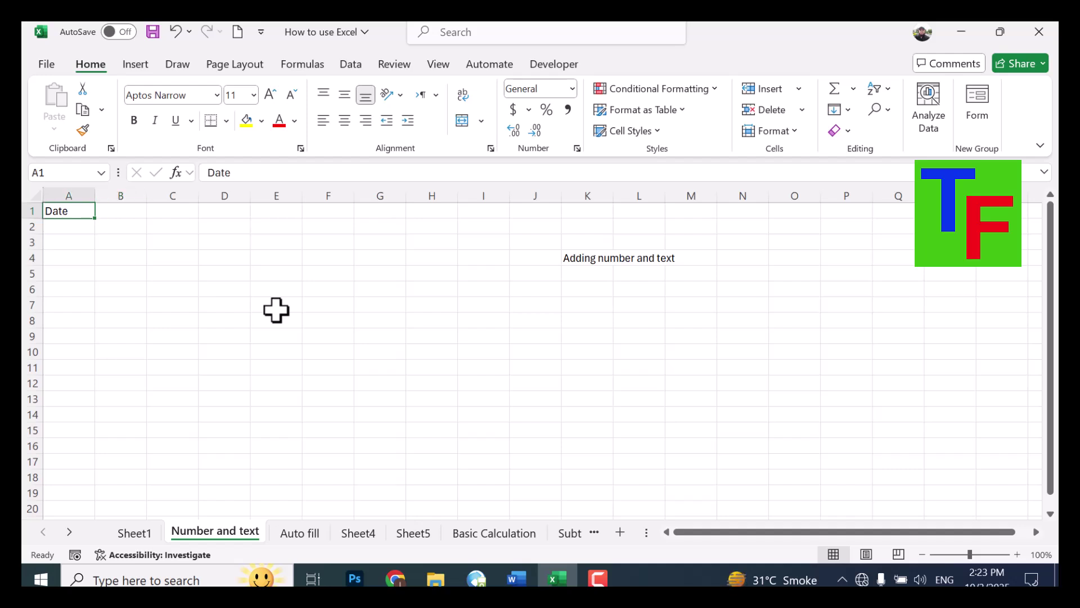
pyautogui.press('Right')
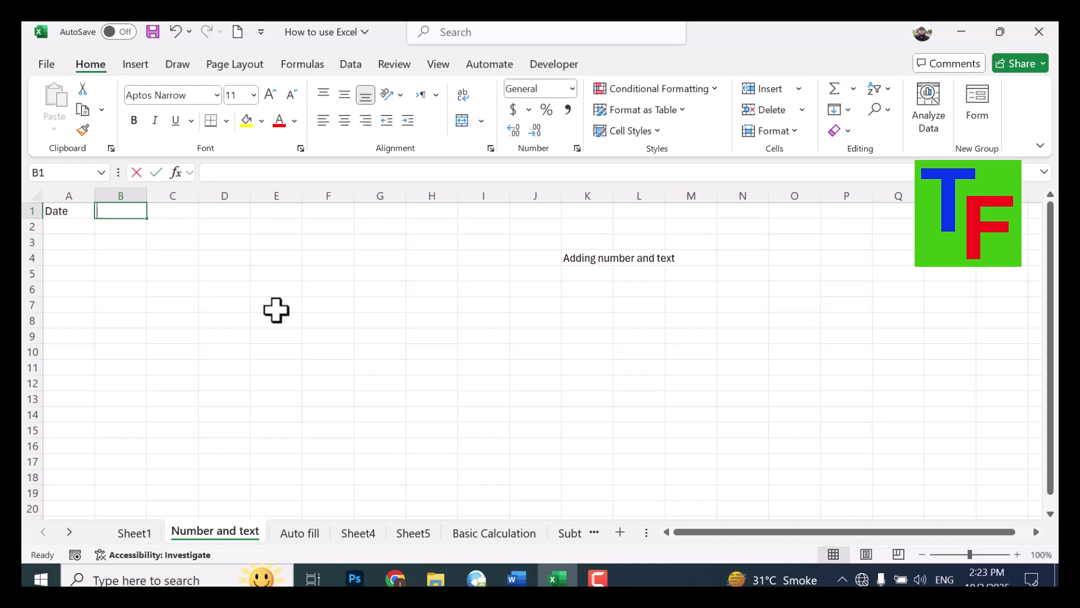
pyautogui.write('S')
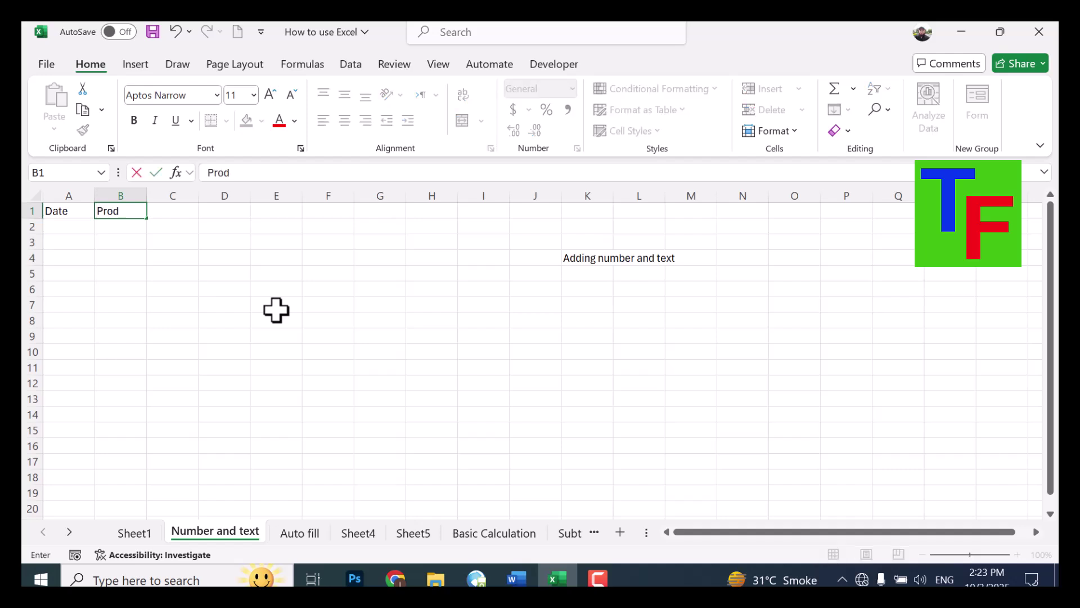
pyautogui.press('Tab')
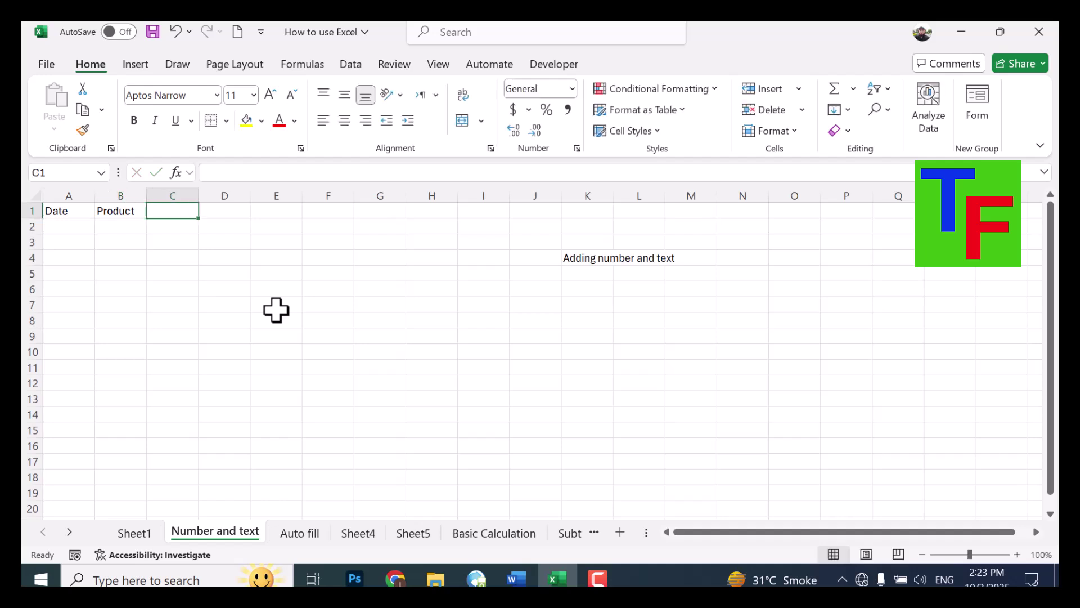
# - Complete the header row with Qty, Rate and Total in cells C1 to E1
pyautogui.write('Qty')
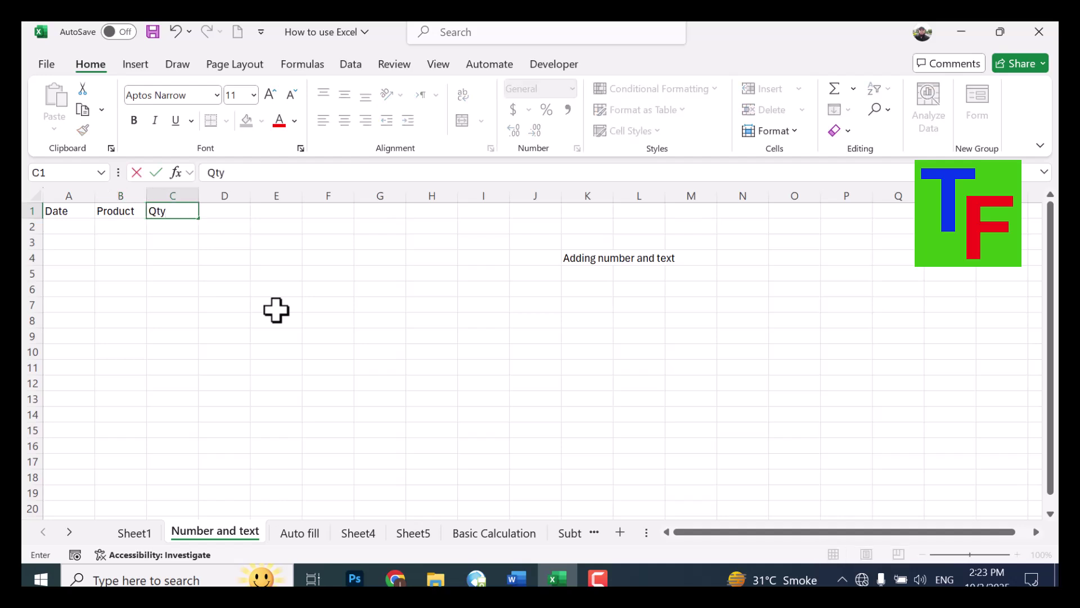
pyautogui.press('Tab')
pyautogui.write('Rate')
pyautogui.press('Tab')
pyautogui.write('Total')
pyautogui.hotkey('ctrl', 'Return')
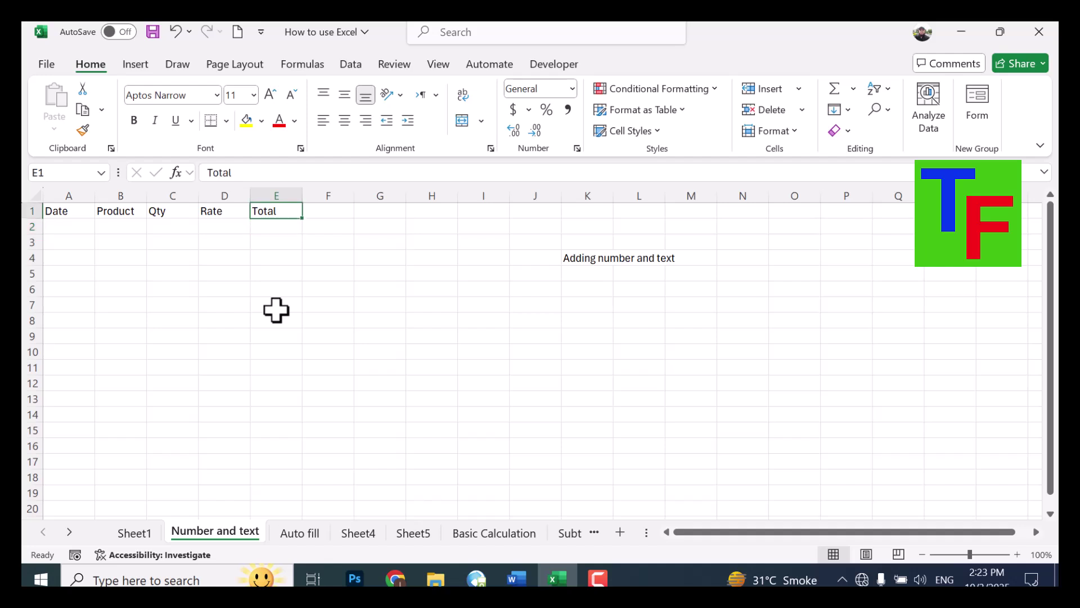
# - Enter the date 03-10-2025 in cell A2 under the Date header
pyautogui.press('Left')
pyautogui.press('Left')
pyautogui.press('Left')
pyautogui.press('Left')
pyautogui.press('Down')
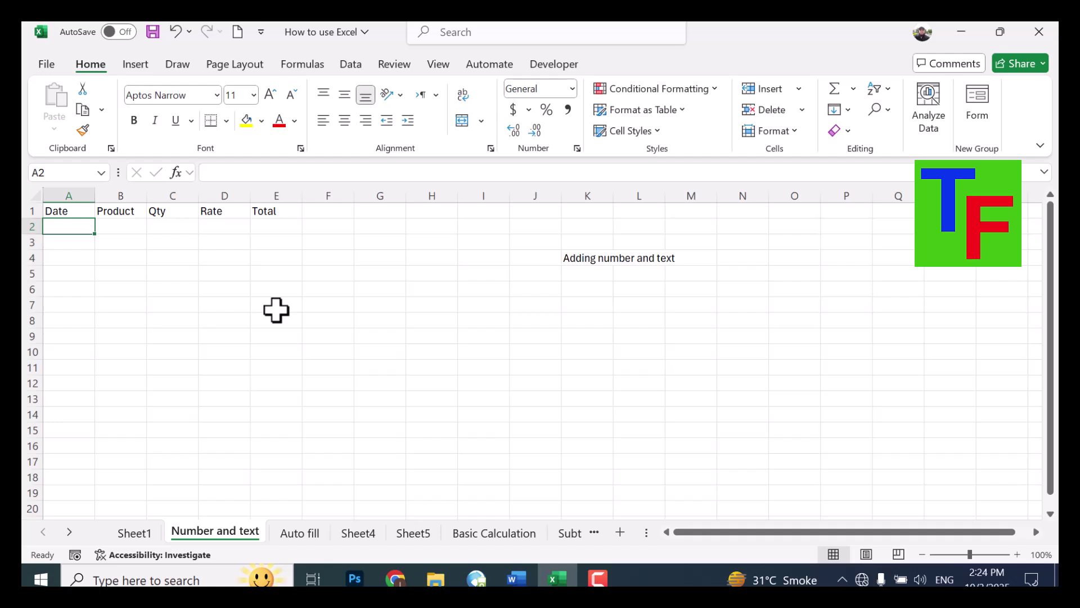
pyautogui.write('03')
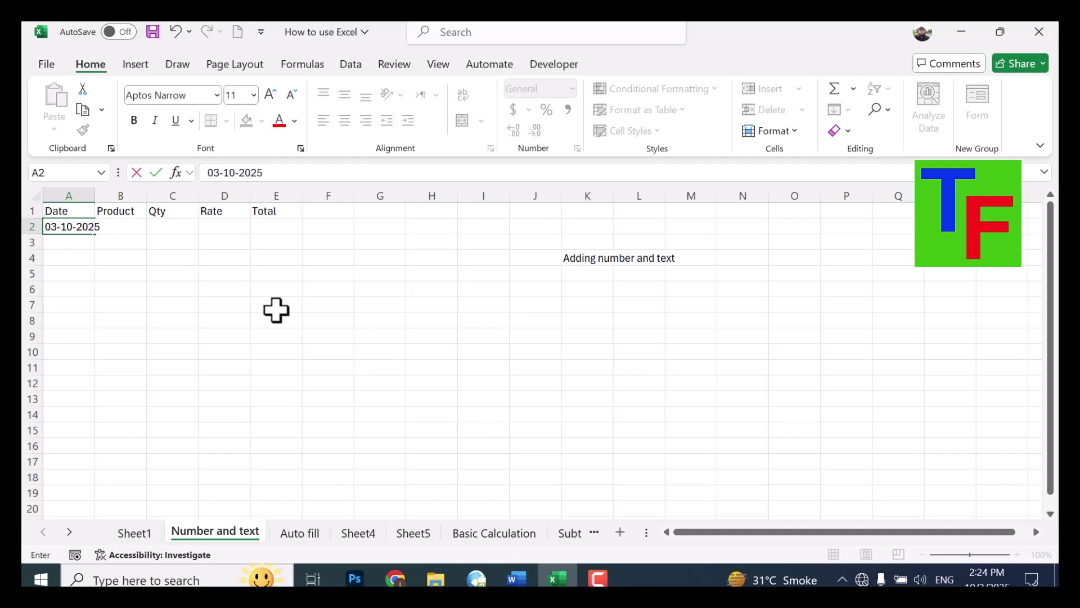
pyautogui.write('-10-2025')
pyautogui.press('Tab')
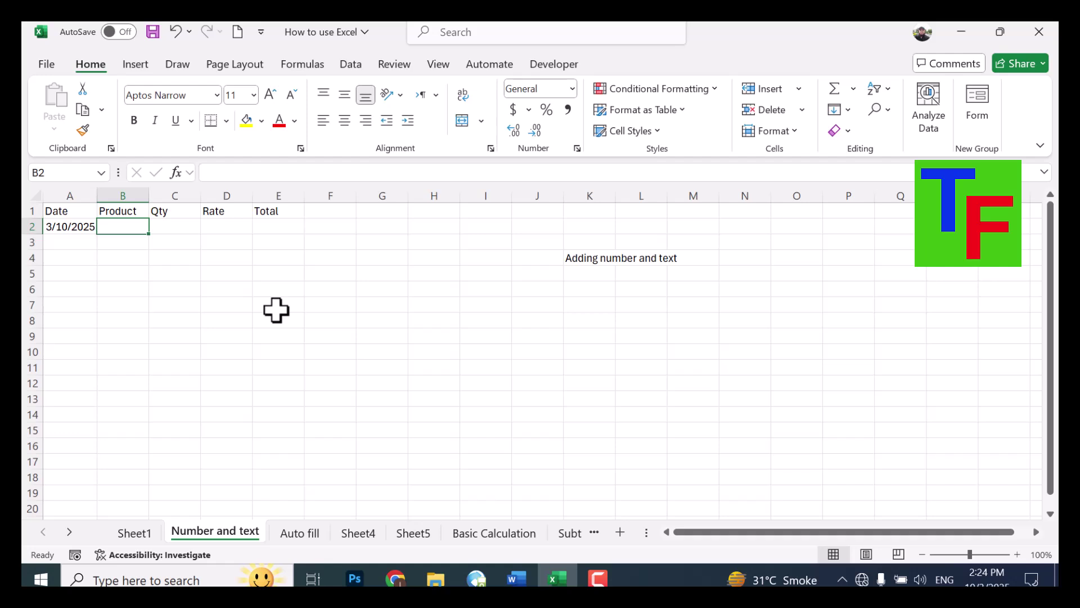
# - Fill in row 2 with product LCD 17, quantity 50 and rate 5500
pyautogui.write('LCD 17')
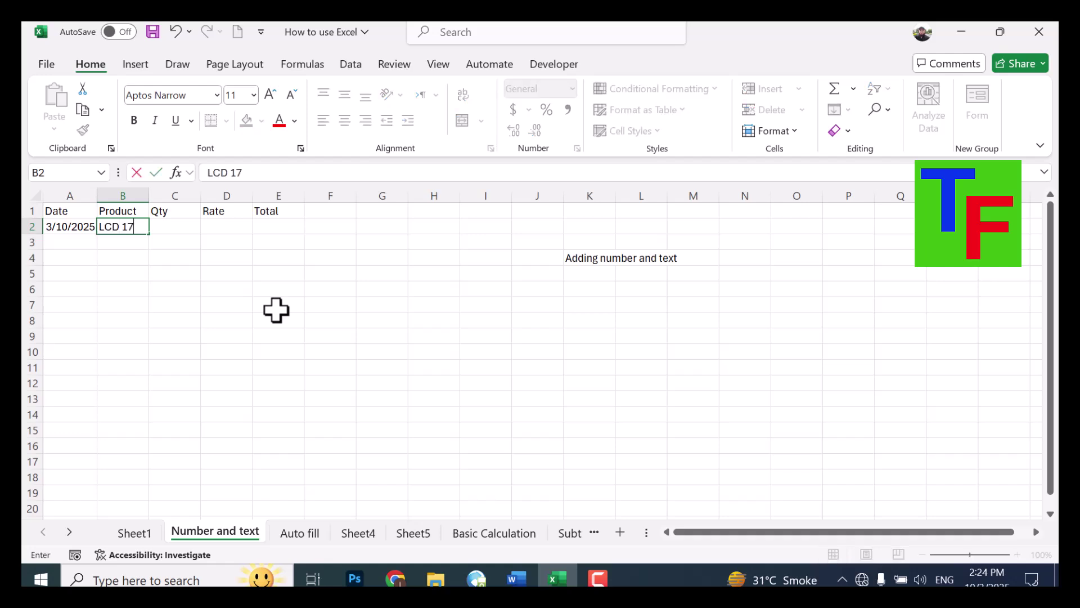
pyautogui.press('Tab')
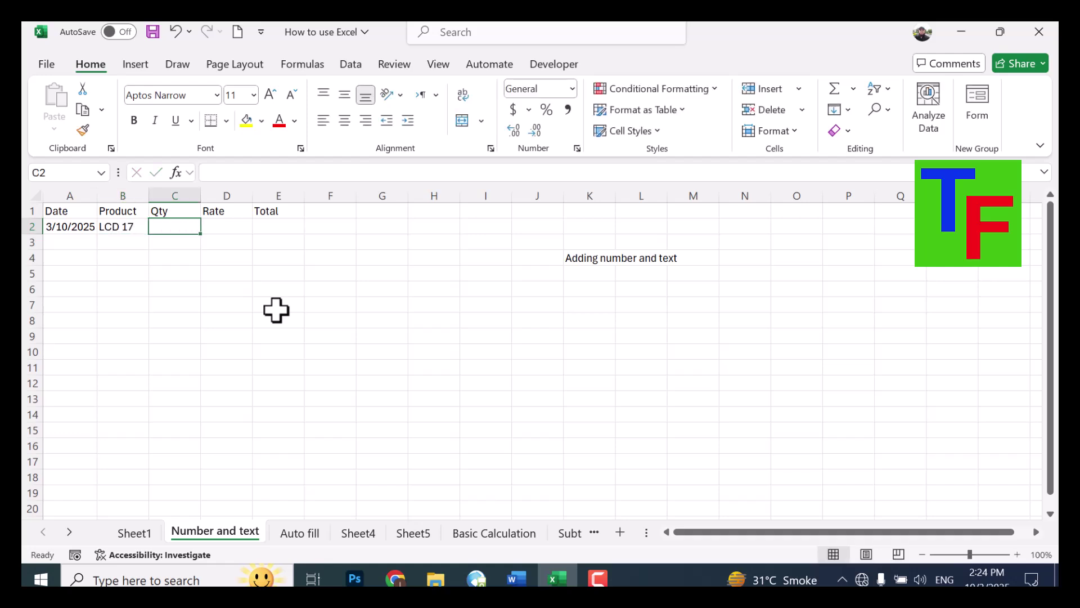
pyautogui.write('50')
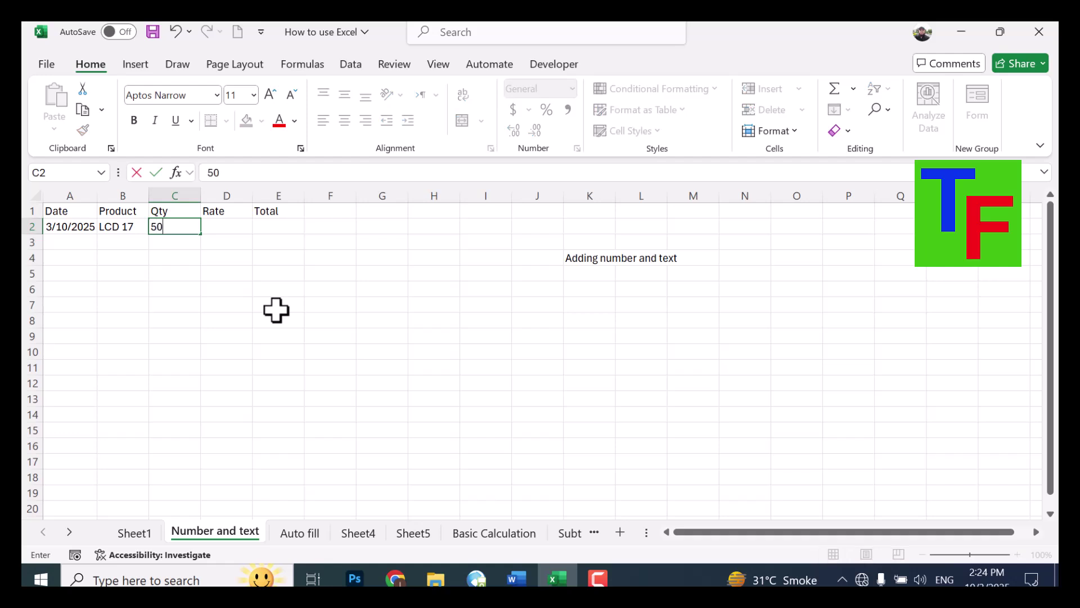
pyautogui.press('Tab')
pyautogui.write('550')
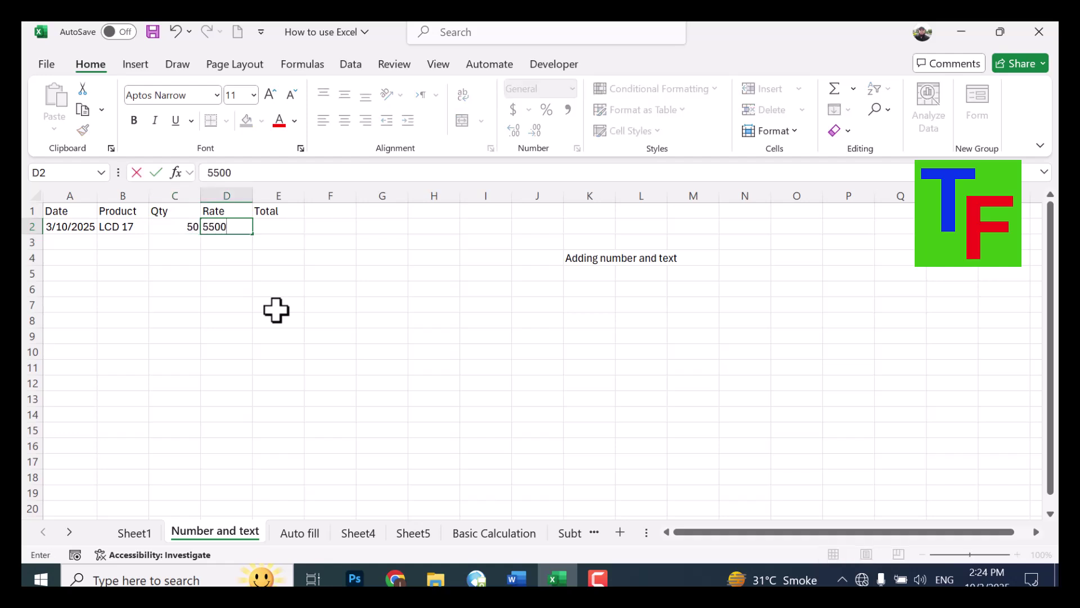
# - Calculate the total in cell E2 by multiplying quantity and rate with the formula =C2*D2
pyautogui.press('Tab')
pyautogui.write('=')
pyautogui.press('Left')
pyautogui.press('Left')
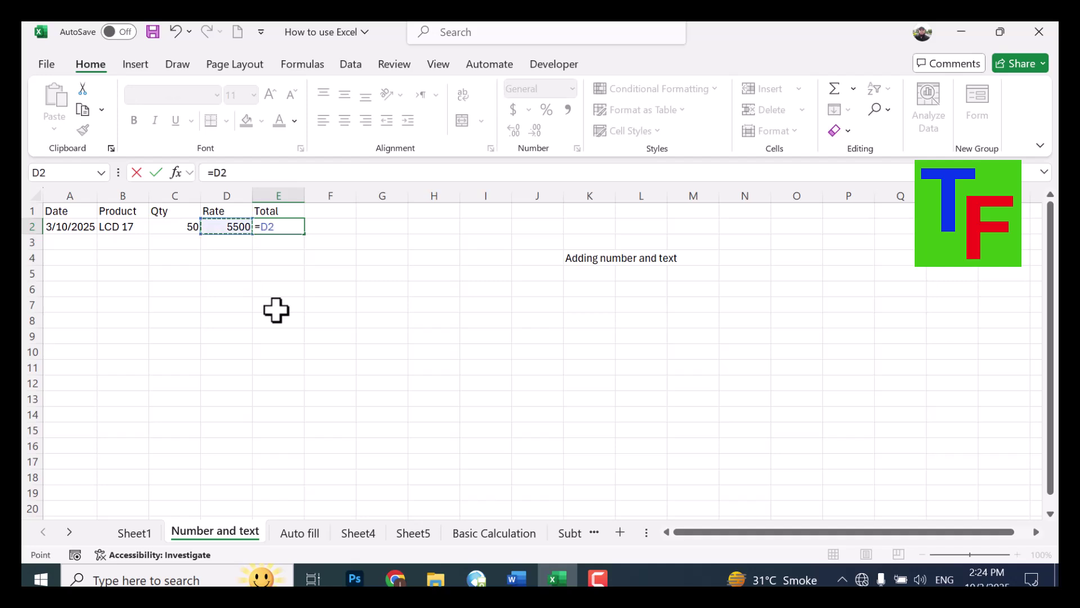
pyautogui.write('*')
pyautogui.press('Left')
pyautogui.press('Return')
pyautogui.press('Up')
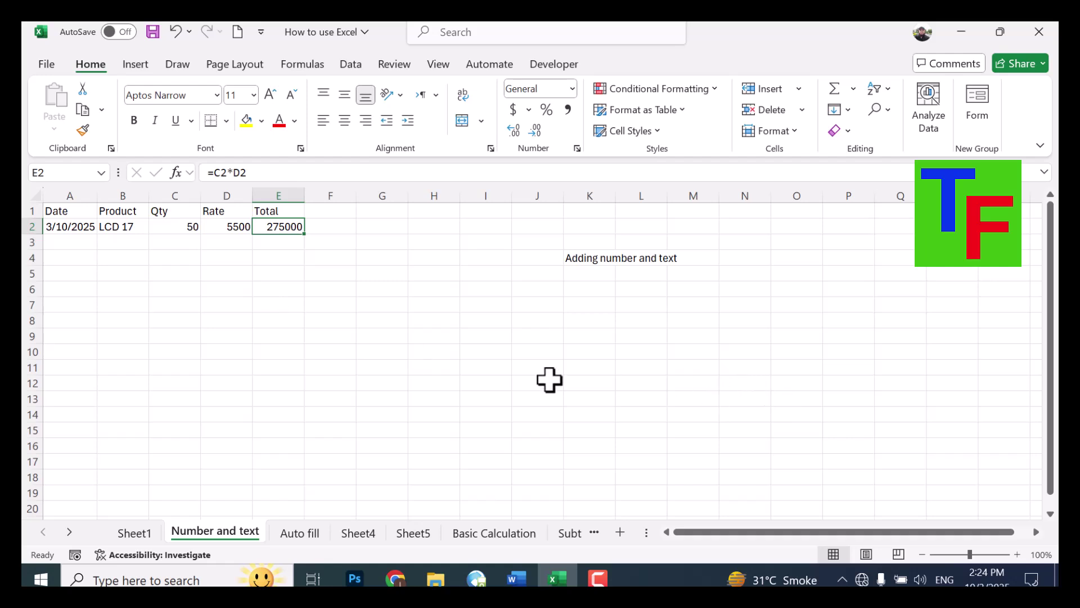
pyautogui.click(85, 228)
pyautogui.click(126, 227)
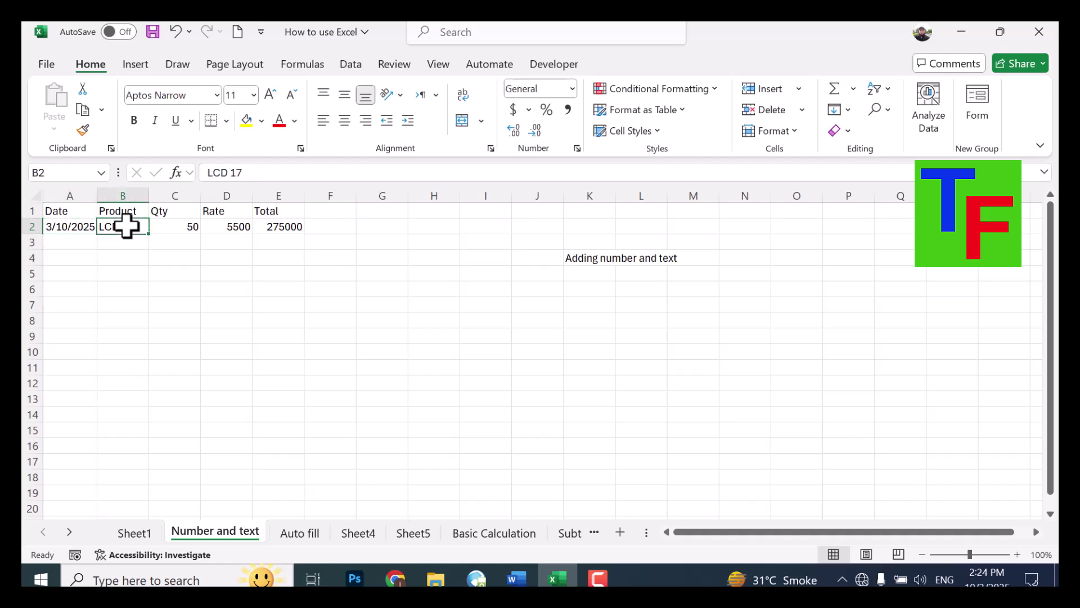
pyautogui.click(60, 224)
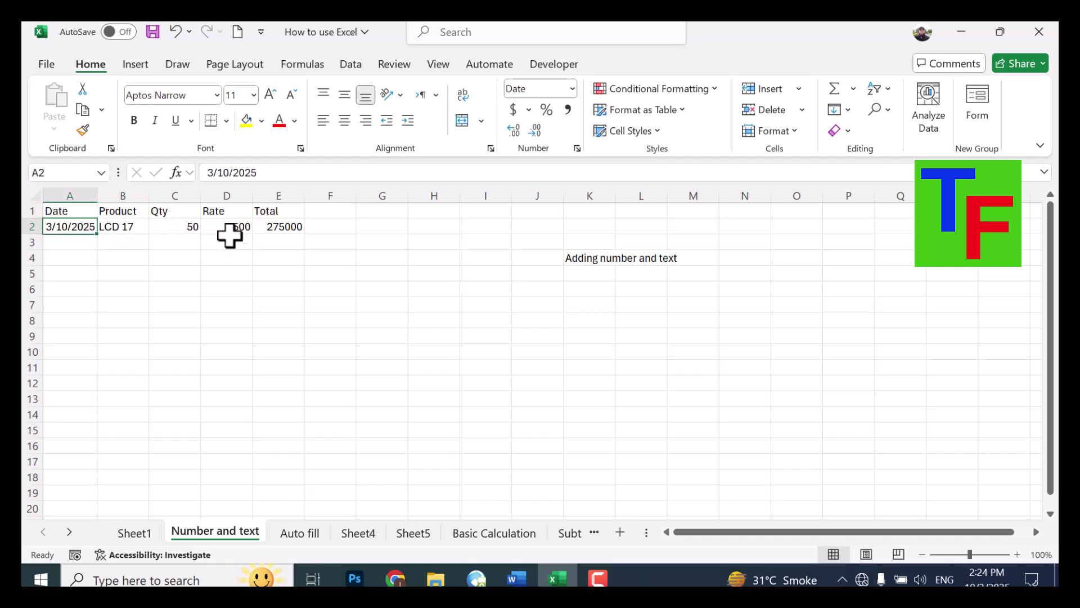
pyautogui.click(280, 212)
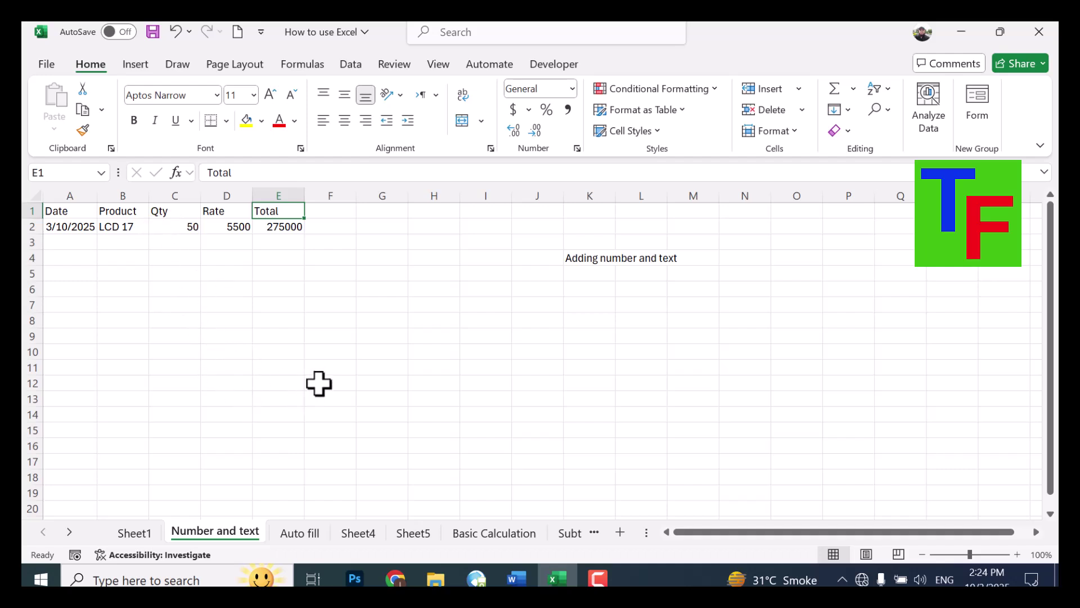
pyautogui.click(359, 535)
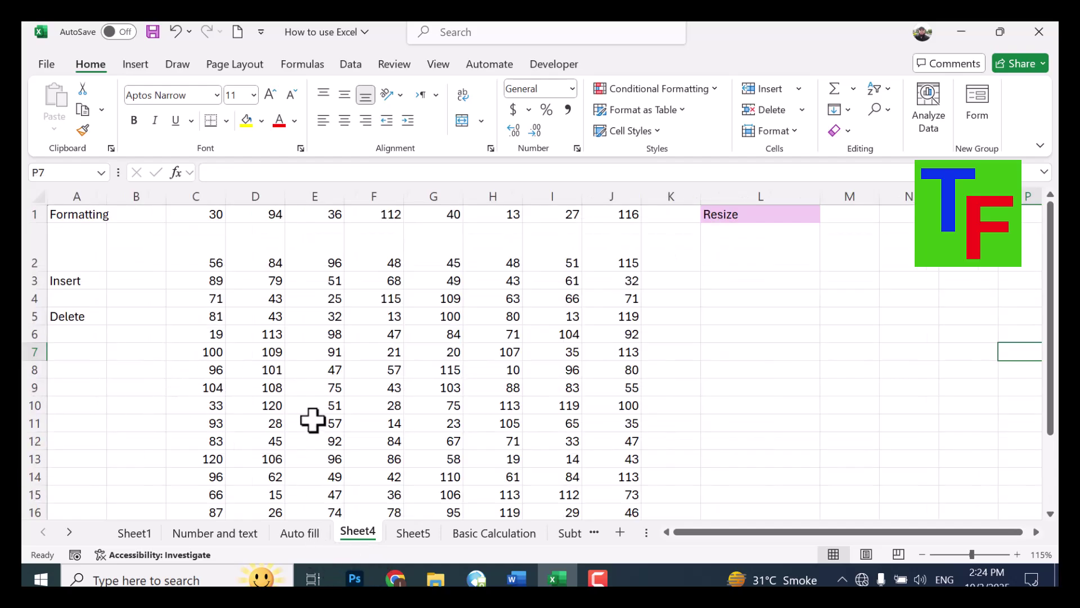
pyautogui.click(247, 534)
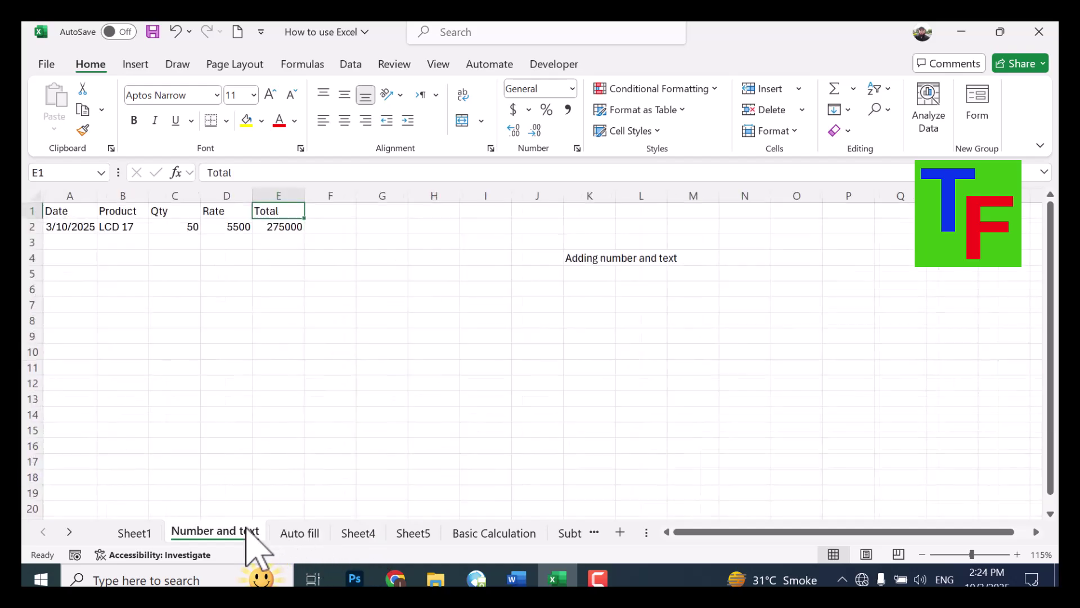
# - Fill the header cells A1:E1 with a light blue theme color
pyautogui.moveTo(52, 215); pyautogui.dragTo(284, 212)
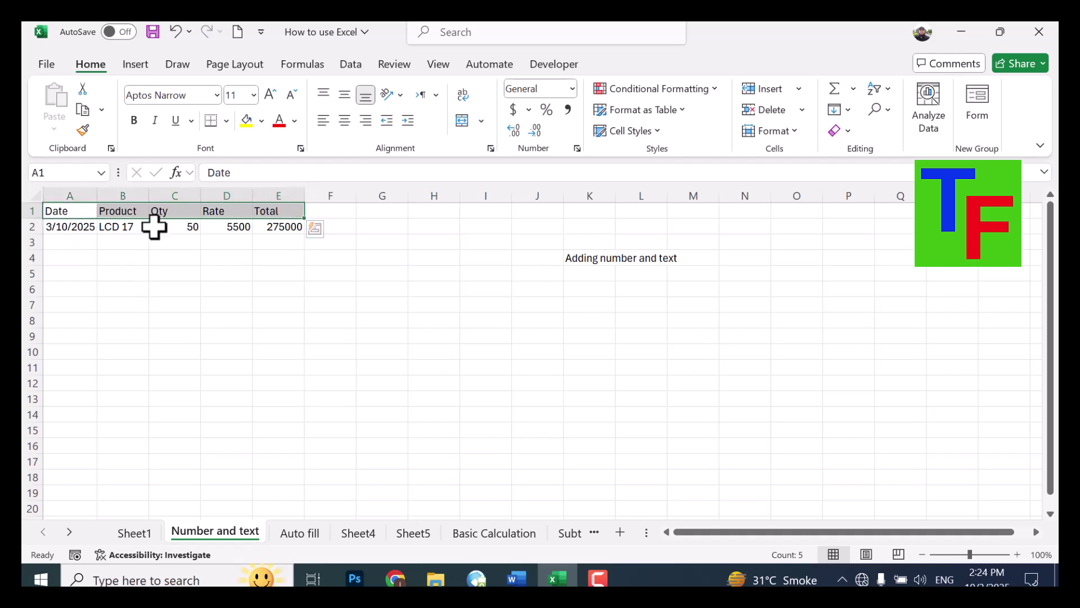
pyautogui.click(73, 213)
pyautogui.moveTo(77, 213); pyautogui.dragTo(276, 212)
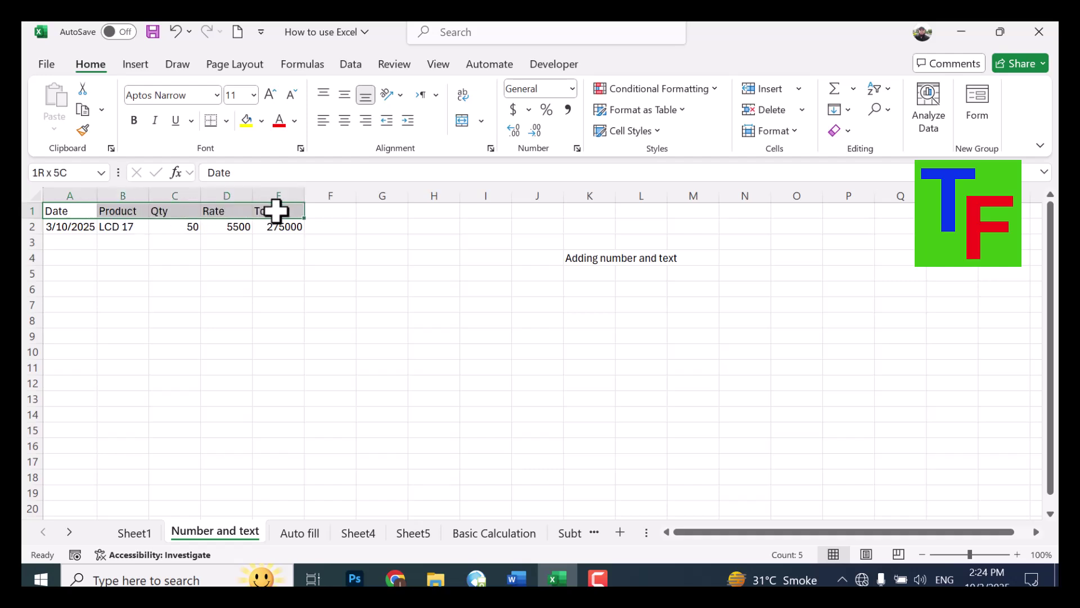
pyautogui.click(261, 120)
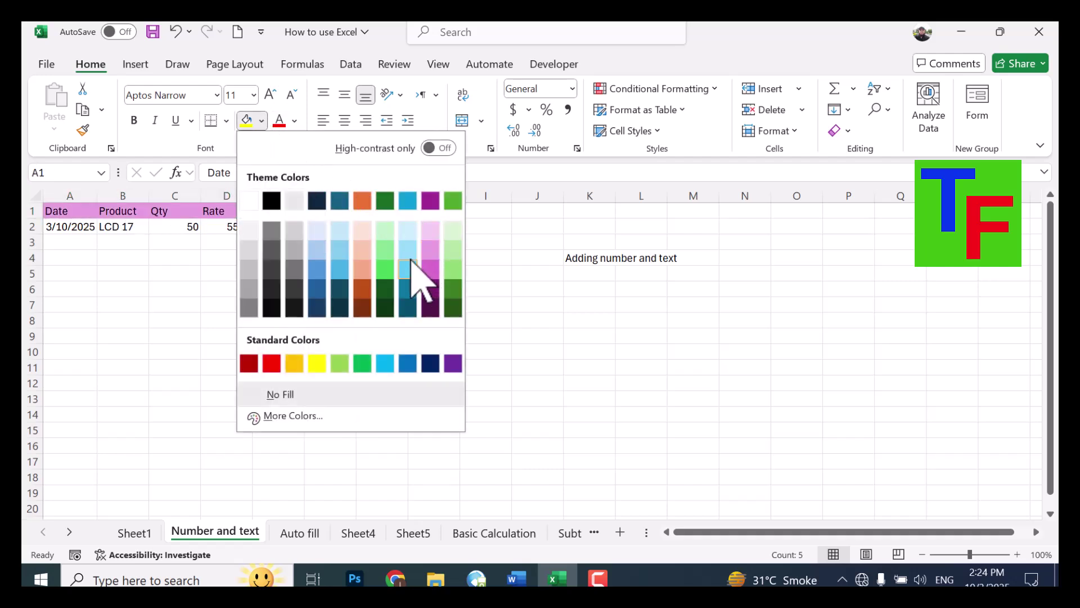
pyautogui.click(409, 249)
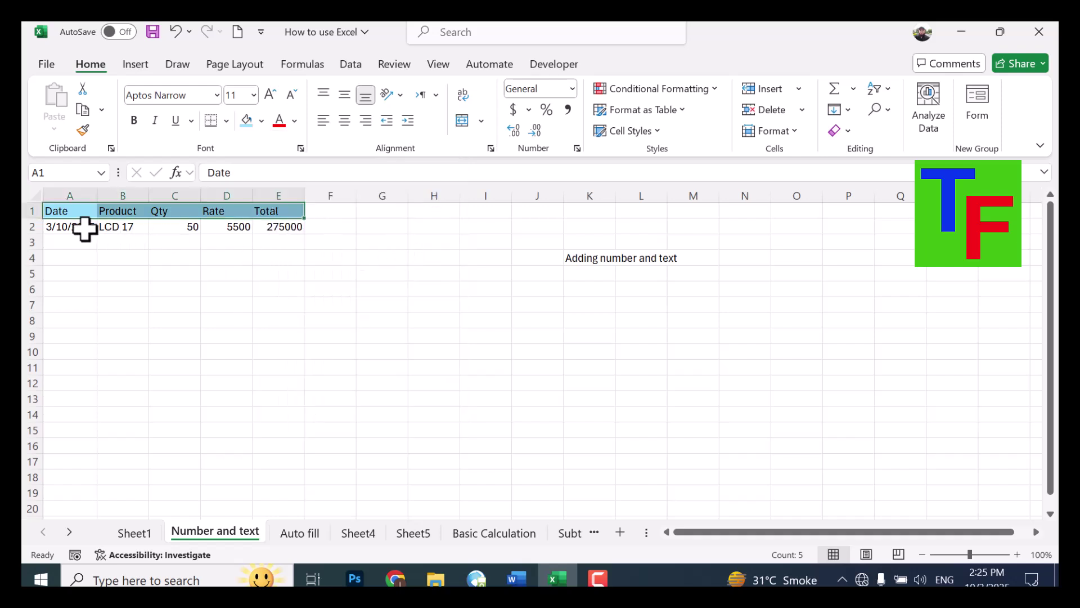
# - Apply All Borders to the table range A1:E2
pyautogui.moveTo(58, 209); pyautogui.dragTo(283, 226)
pyautogui.click(226, 120)
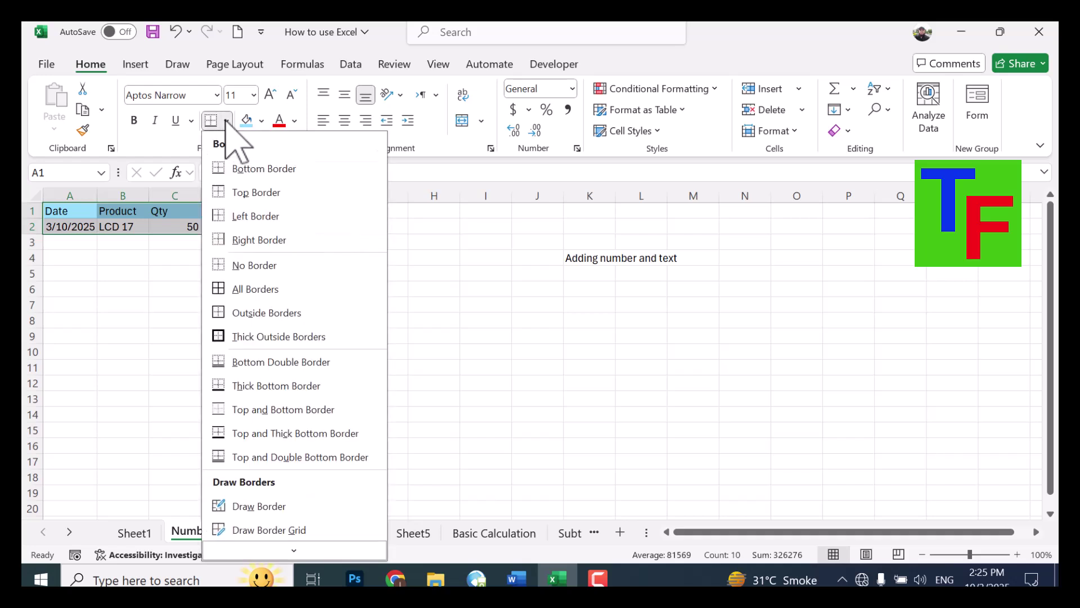
pyautogui.click(251, 288)
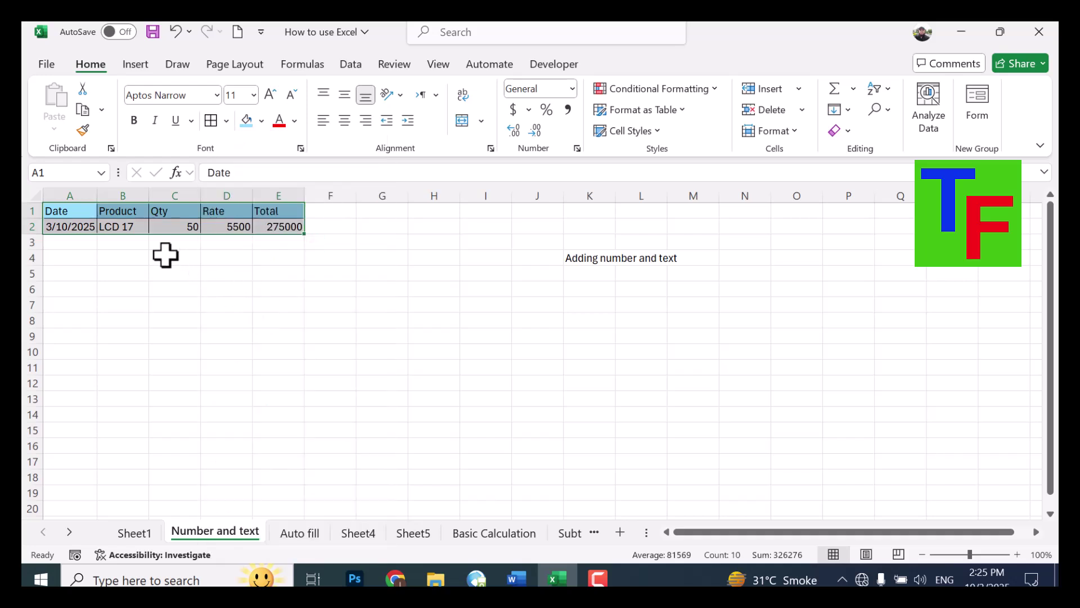
# - Try left, right and top alignment on A1:E2, and settle on centering horizontally and middle-aligning vertically
pyautogui.click(323, 120)
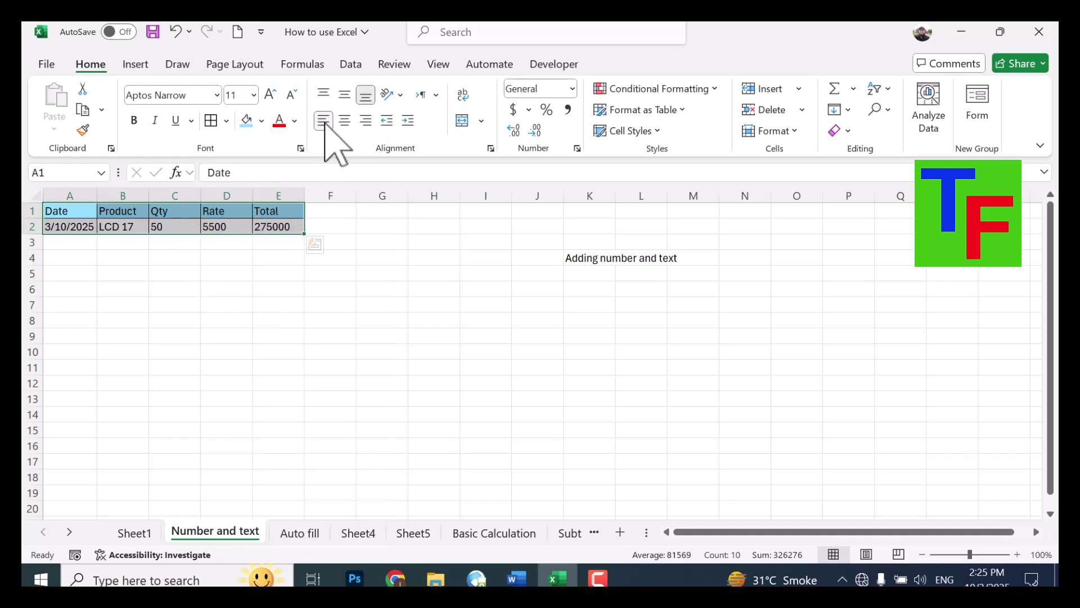
pyautogui.click(346, 121)
pyautogui.click(365, 121)
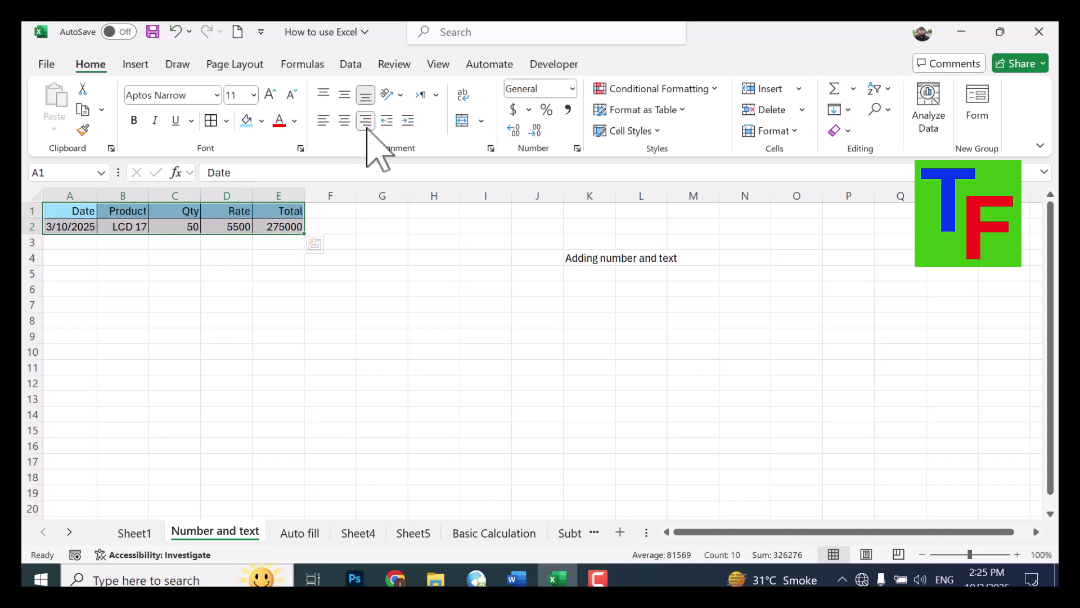
pyautogui.click(344, 121)
pyautogui.click(323, 94)
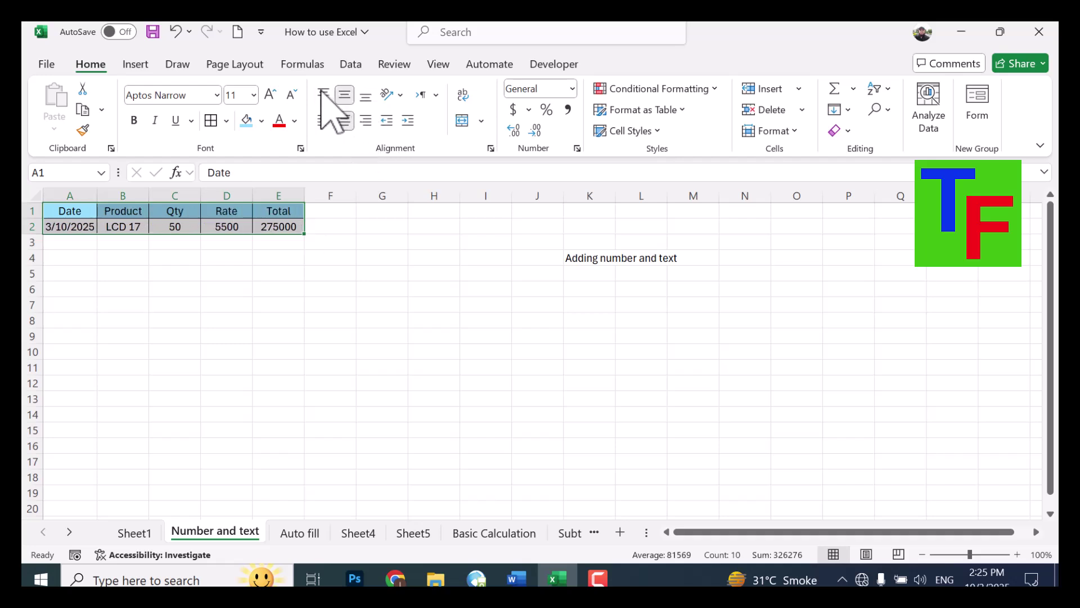
pyautogui.click(346, 95)
# - Open the Auto fill worksheet, mark the range A1:A14 and reselect only cell A1
pyautogui.click(310, 536)
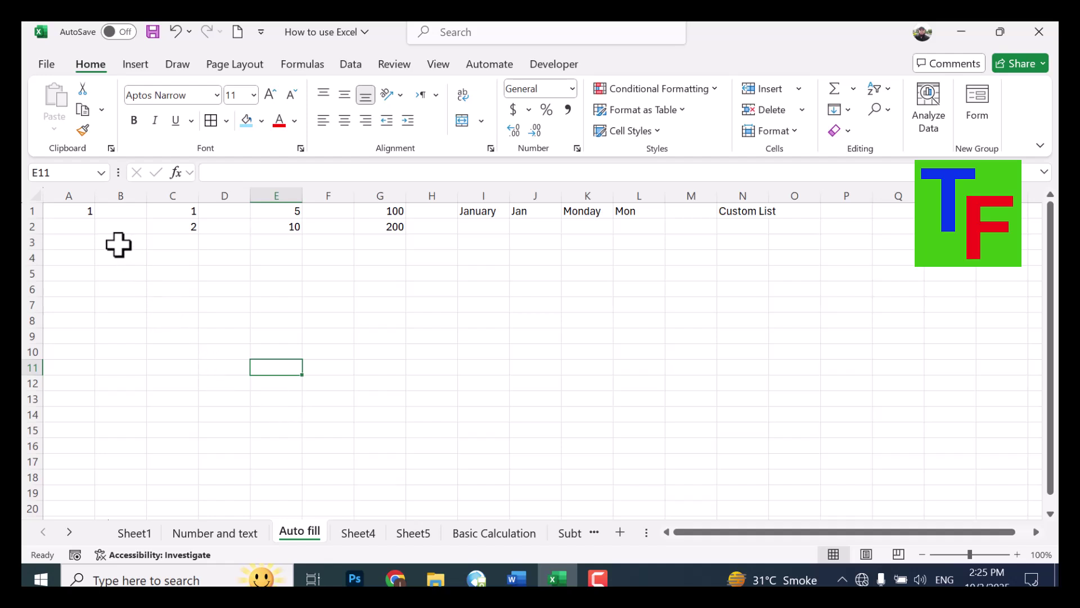
pyautogui.click(72, 210)
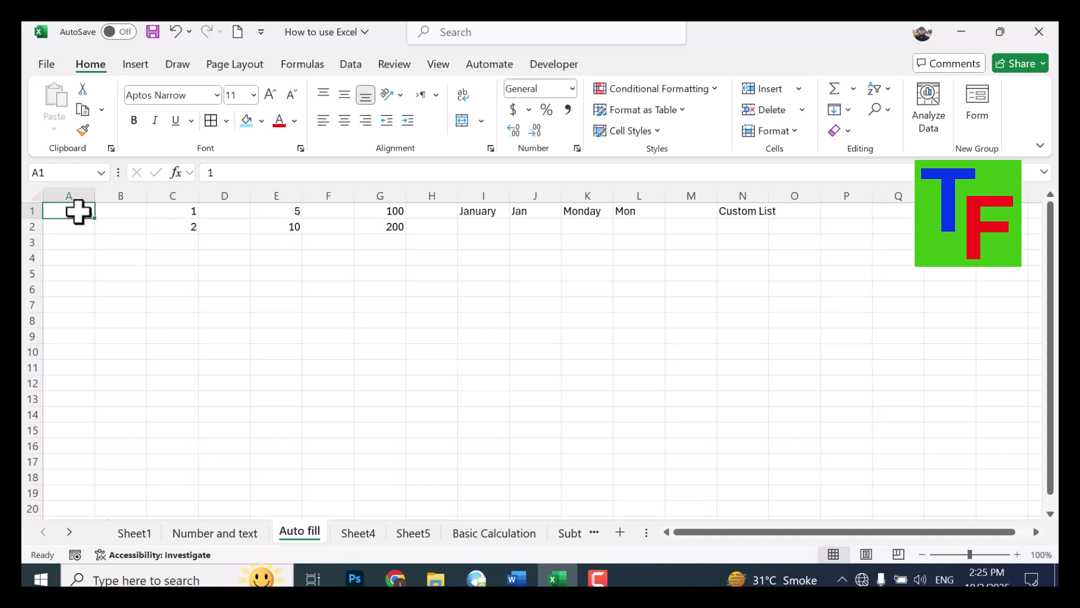
pyautogui.moveTo(75, 210); pyautogui.dragTo(68, 419)
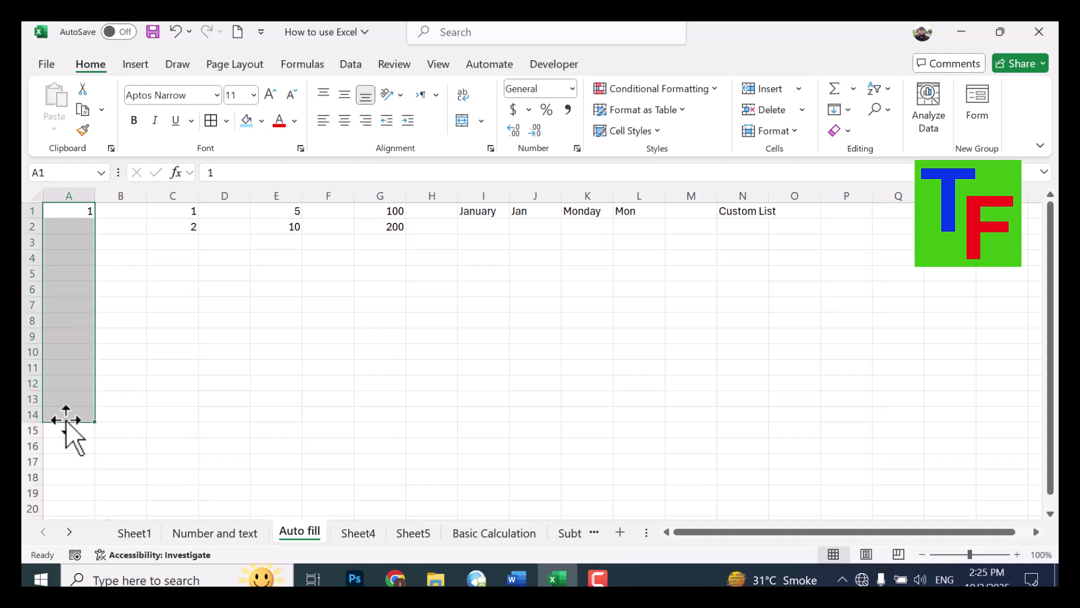
pyautogui.click(68, 209)
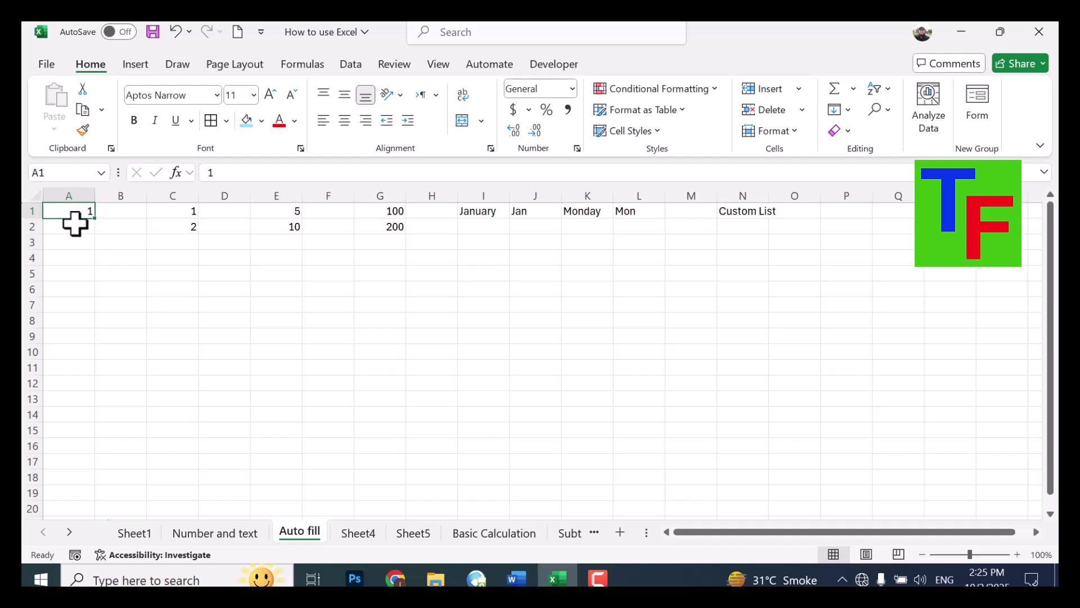
# - Copy the 1 in cell A1 down to A11 with Auto Fill
pyautogui.moveTo(73, 219); pyautogui.dragTo(92, 348)
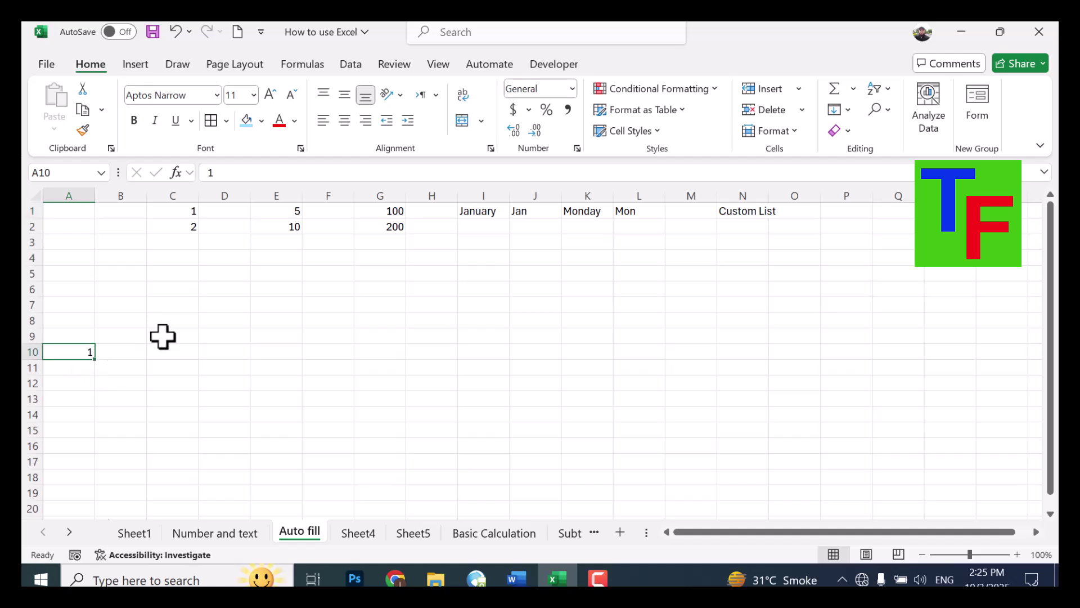
pyautogui.hotkey('ctrl', 'z')
pyautogui.scroll(4, 44, 203)
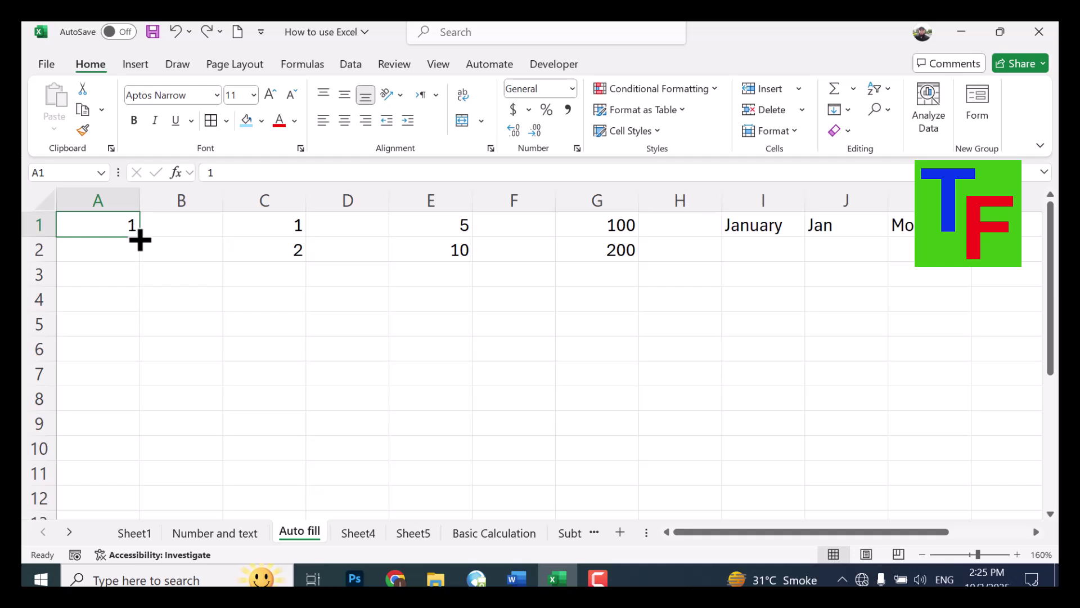
pyautogui.moveTo(139, 239); pyautogui.dragTo(130, 477)
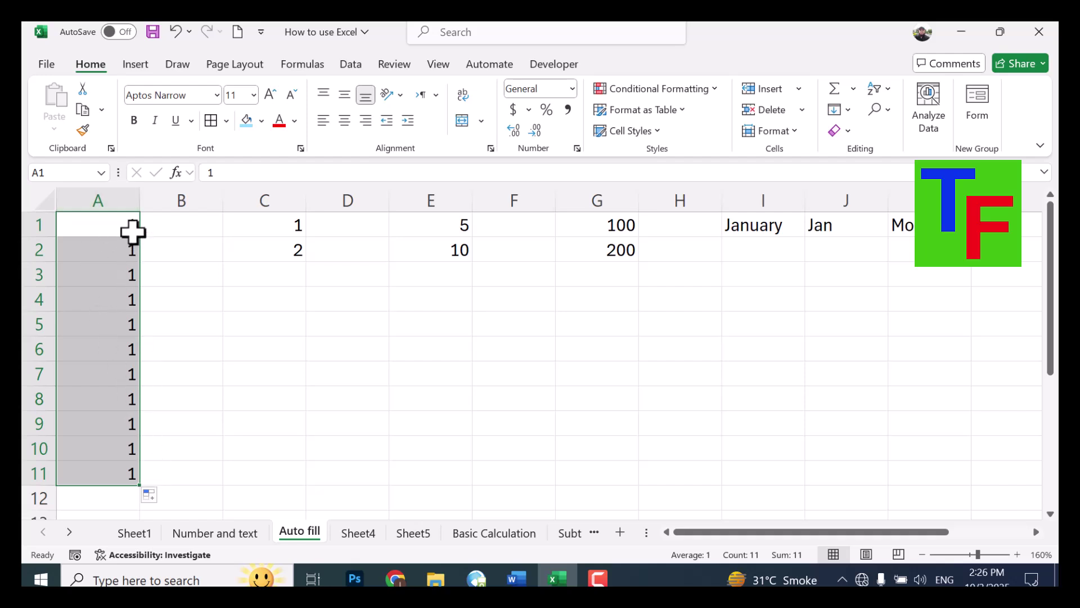
pyautogui.hotkey('ctrl', 'z')
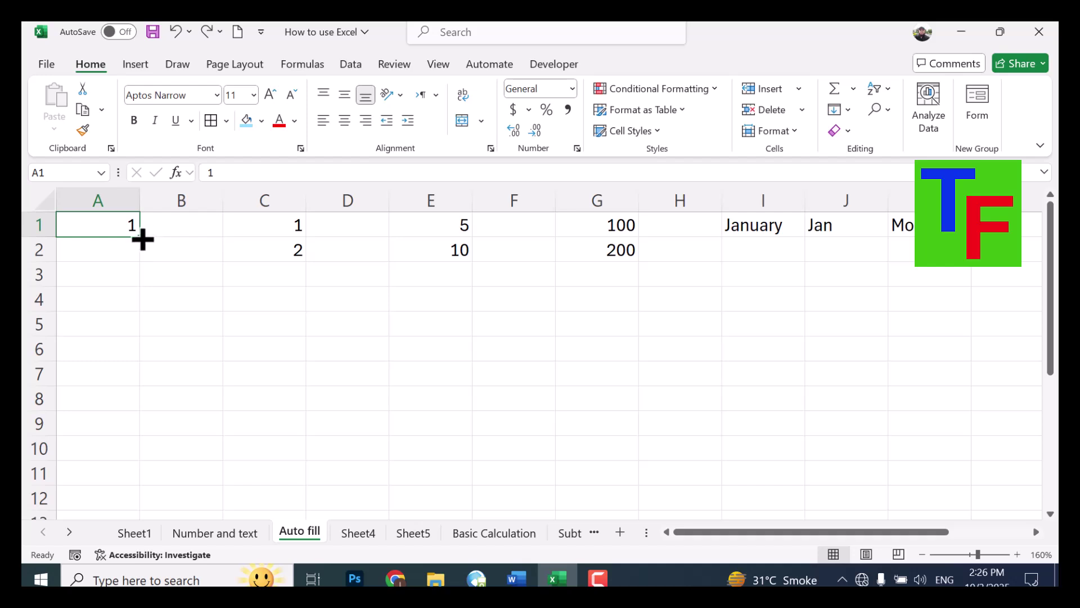
pyautogui.moveTo(141, 239); pyautogui.dragTo(159, 478)
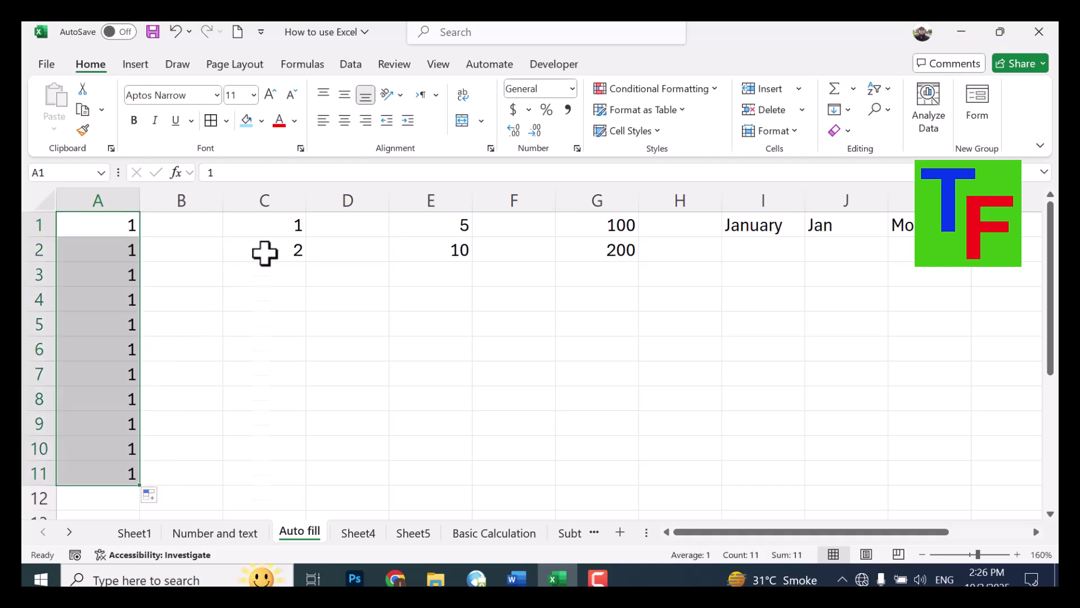
# - Extend the number series 1, 2 from C1:C2 down to C11 with Auto Fill
pyautogui.click(277, 220)
pyautogui.moveTo(277, 219); pyautogui.dragTo(278, 487)
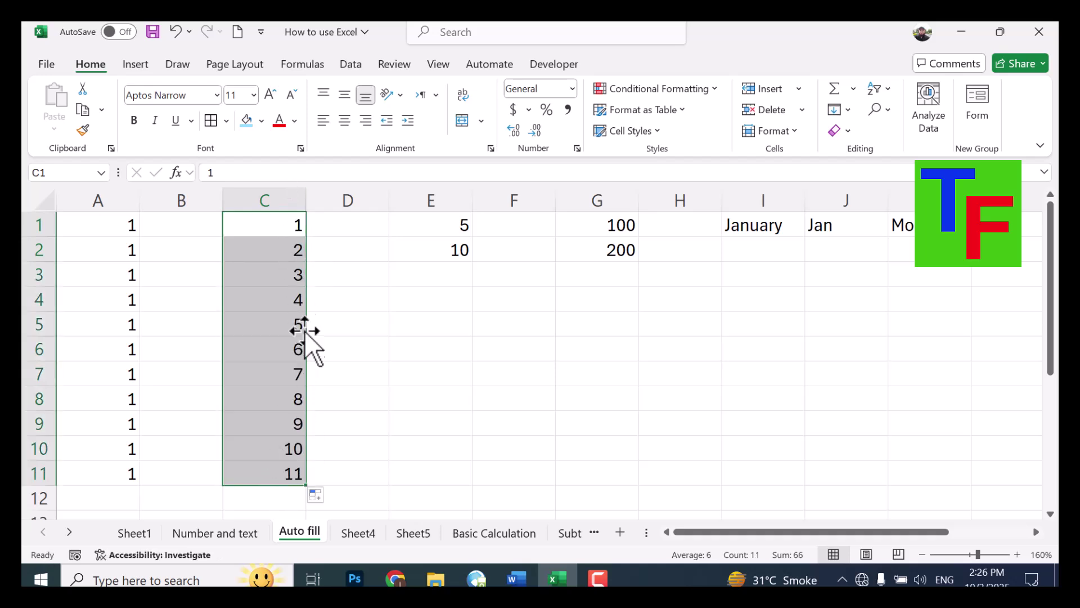
pyautogui.click(282, 227)
pyautogui.click(284, 248)
pyautogui.click(285, 225)
pyautogui.moveTo(282, 225); pyautogui.dragTo(308, 485)
# - Auto Fill the series 5, 10 in column E and 100, 200 in column G down to row 11
pyautogui.click(450, 225)
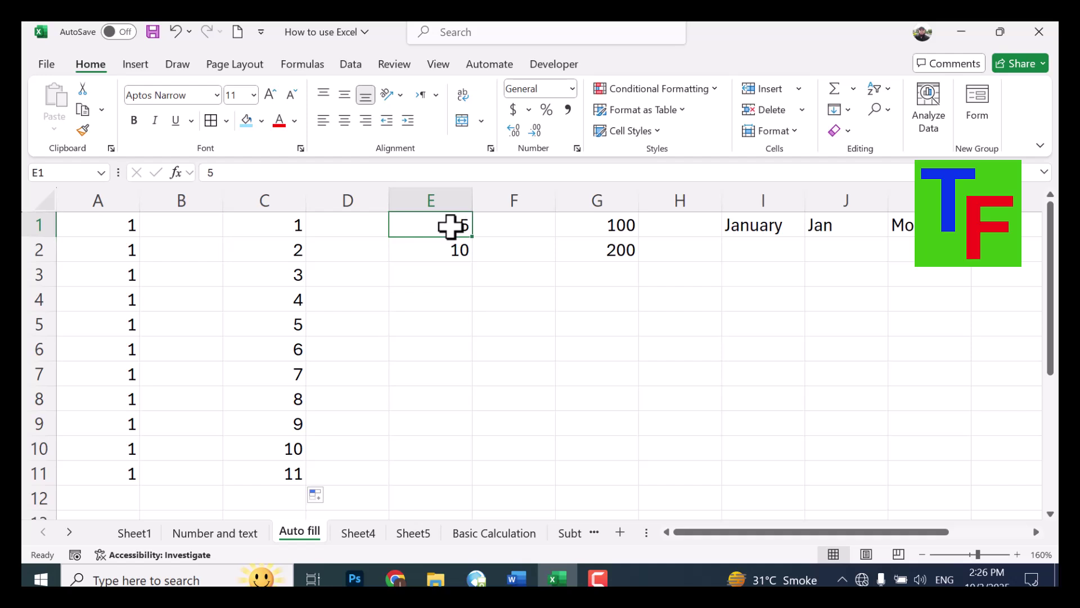
pyautogui.click(450, 257)
pyautogui.click(458, 279)
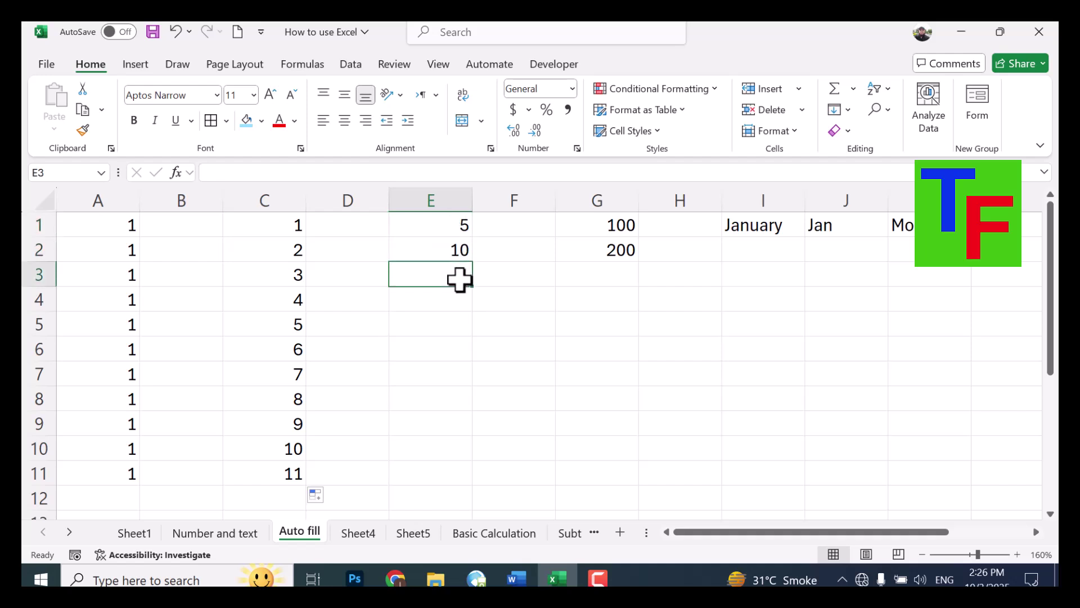
pyautogui.moveTo(458, 223); pyautogui.dragTo(494, 481)
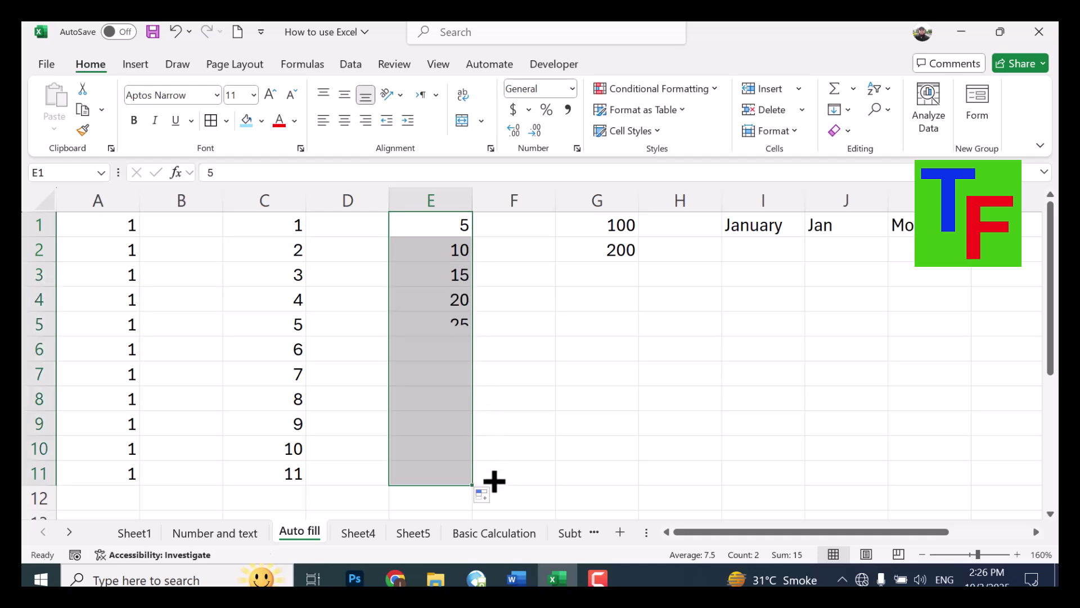
pyautogui.click(616, 227)
pyautogui.moveTo(616, 250); pyautogui.dragTo(626, 488)
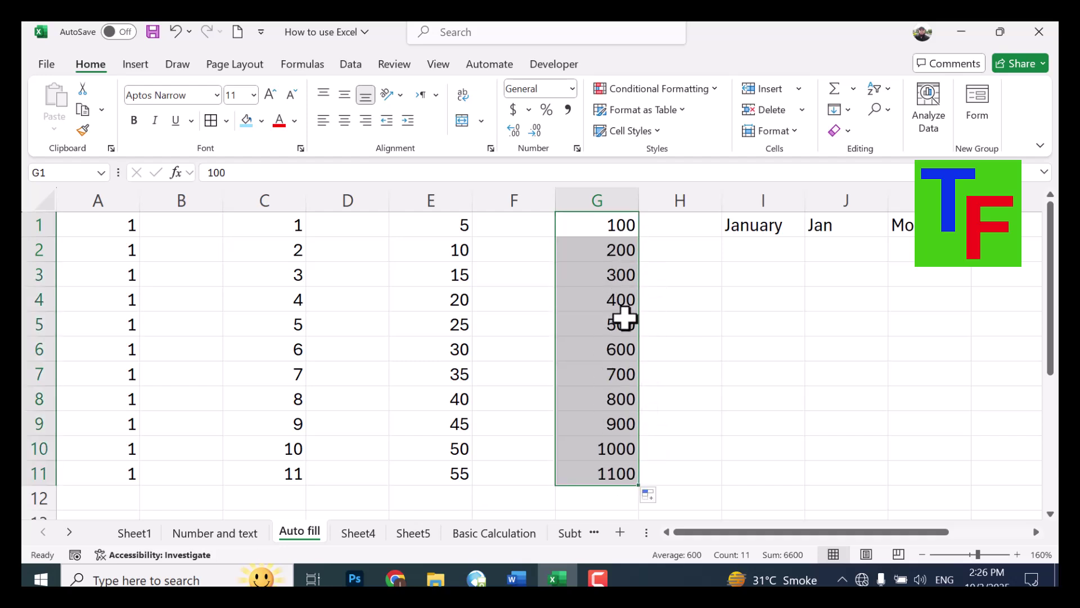
# - Auto Fill the month names from January in I1 to I11 and the abbreviated months from Jan in J1 to J12
pyautogui.click(759, 227)
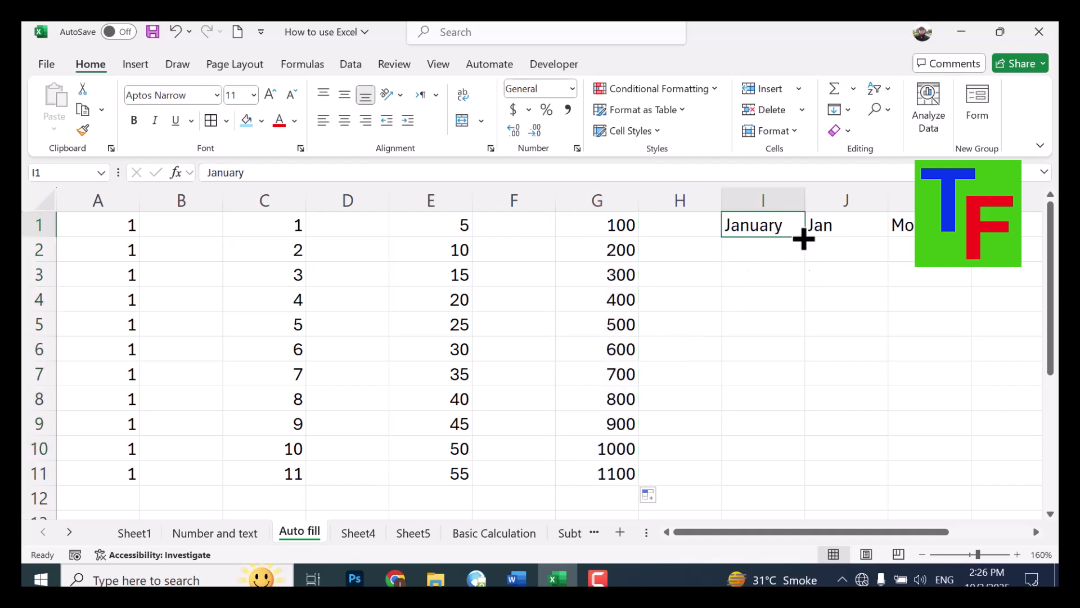
pyautogui.moveTo(807, 239); pyautogui.dragTo(799, 473)
pyautogui.click(856, 231)
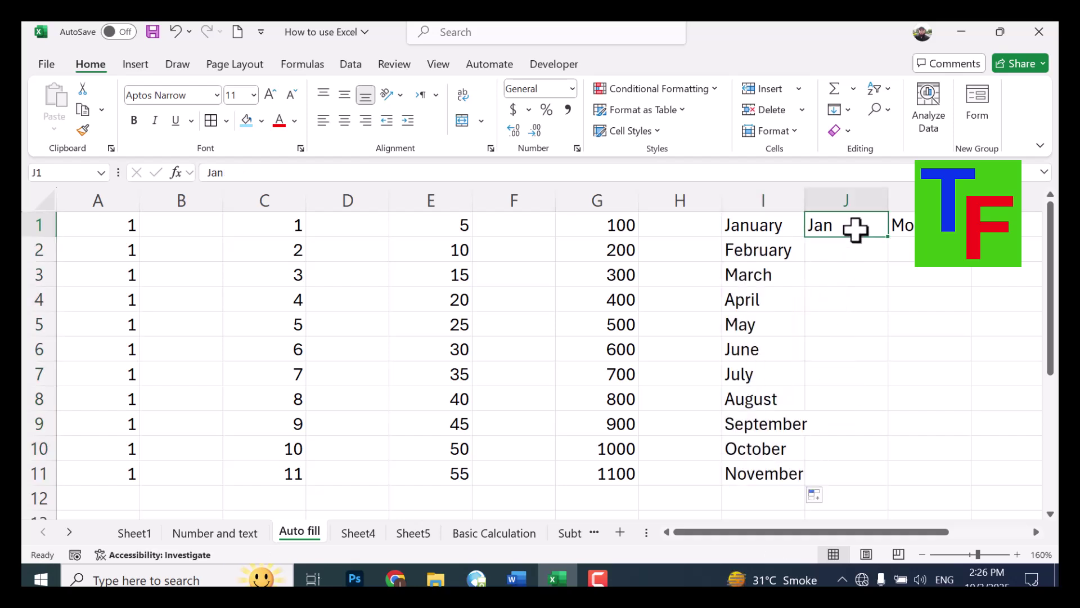
pyautogui.moveTo(892, 241); pyautogui.dragTo(907, 495)
# - Auto Fill the weekday names from Monday in K1 and the short names from Mon in L1 down to row 12
pyautogui.click(928, 225)
pyautogui.moveTo(972, 237); pyautogui.dragTo(984, 499)
pyautogui.click(1008, 226)
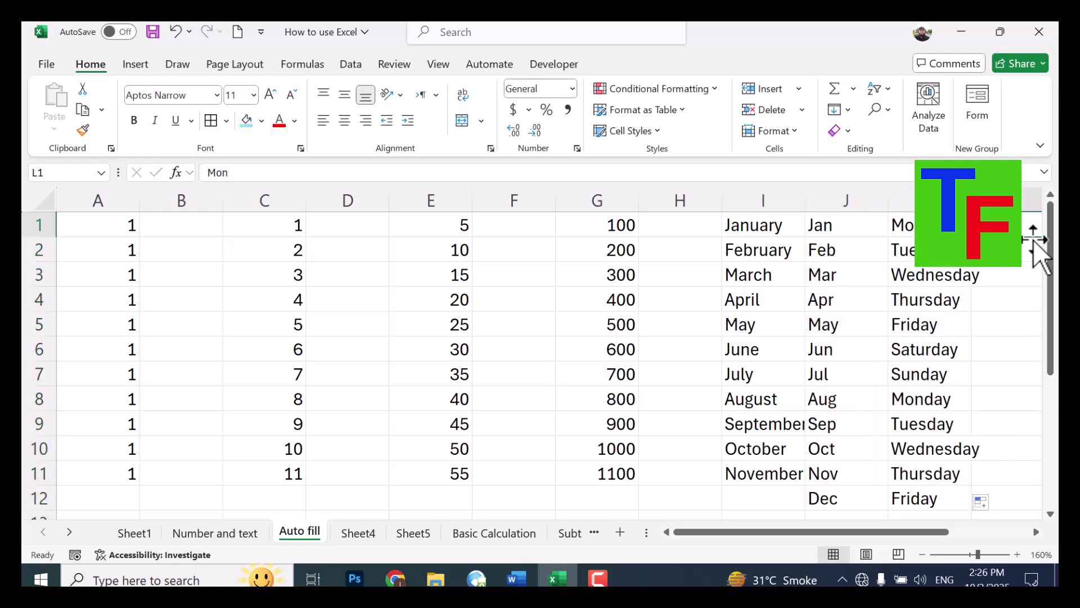
pyautogui.click(1036, 532)
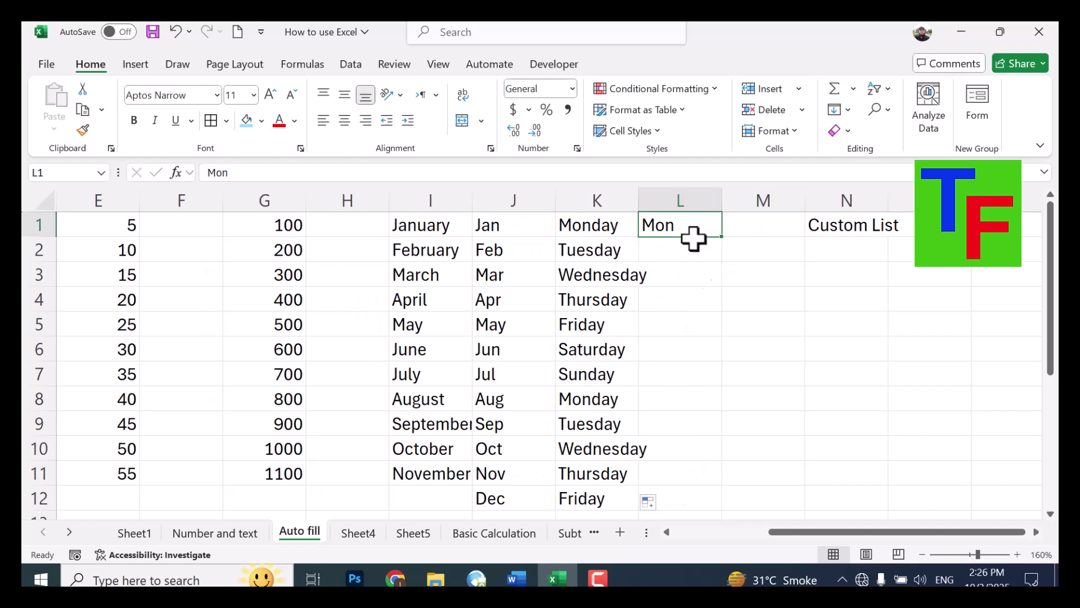
pyautogui.moveTo(728, 239); pyautogui.dragTo(731, 504)
# - Fill M1:M11 with consecutive dates starting from today's date, 10/3/2025, and widen column M
pyautogui.click(774, 227)
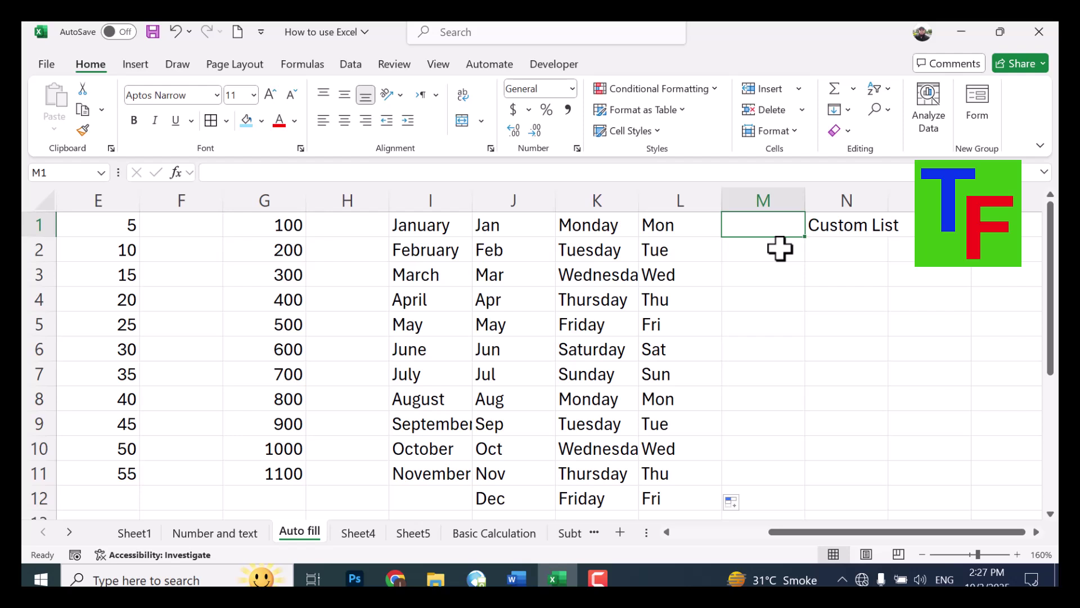
pyautogui.hotkey('ctrl', ';')
pyautogui.press('Return')
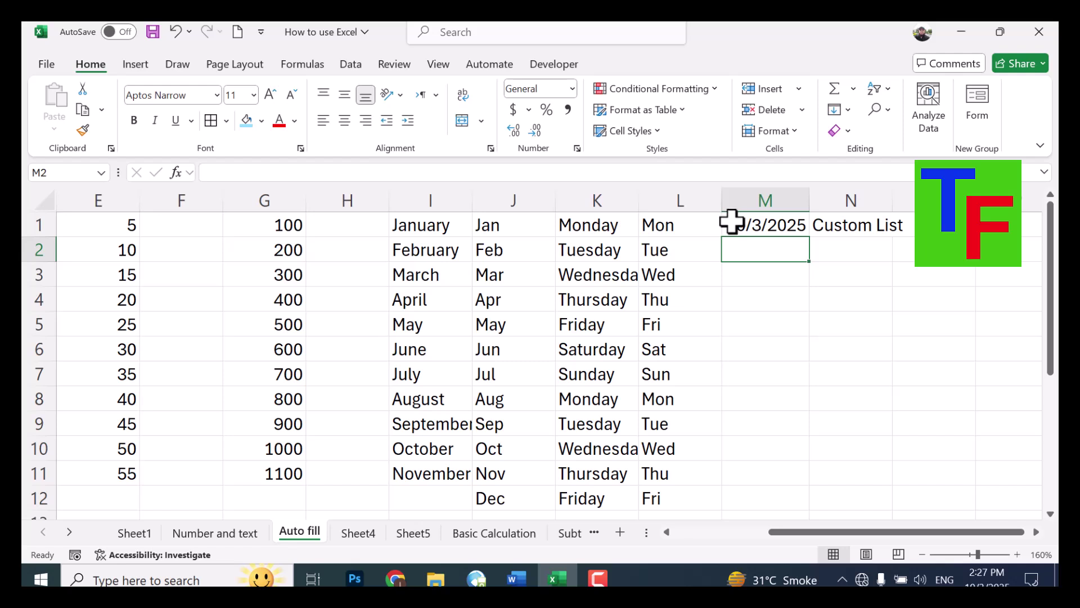
pyautogui.click(764, 231)
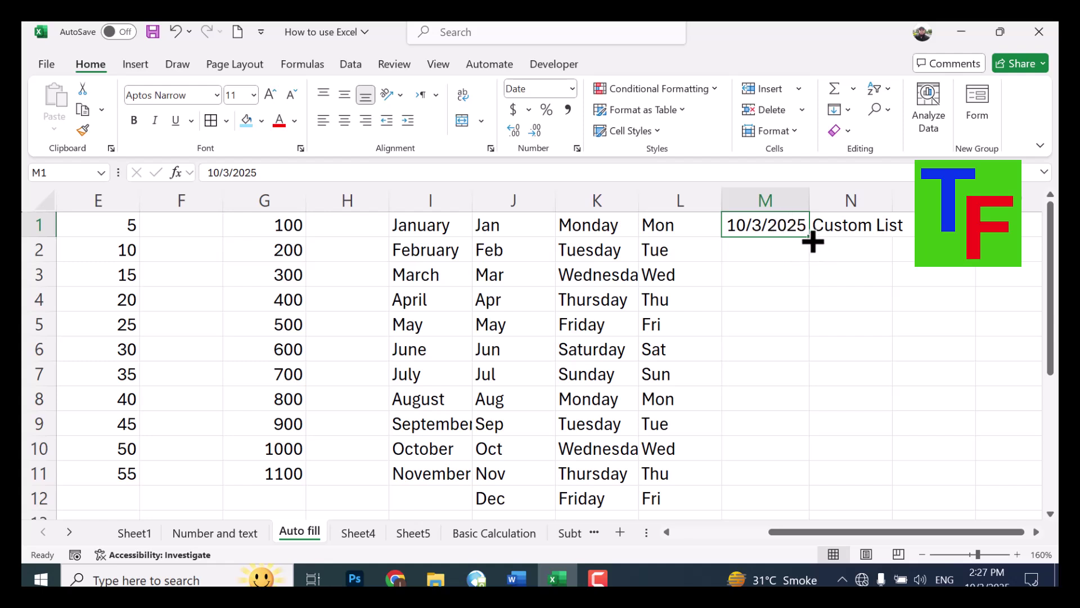
pyautogui.moveTo(810, 237); pyautogui.dragTo(820, 483)
pyautogui.moveTo(805, 189); pyautogui.dragTo(828, 188)
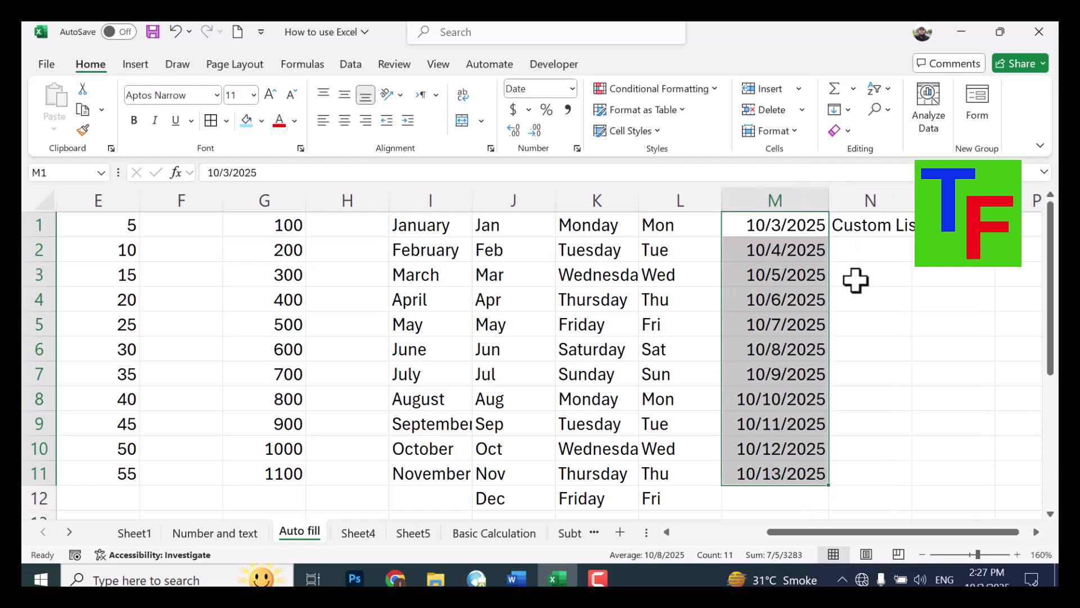
pyautogui.click(891, 226)
pyautogui.click(933, 284)
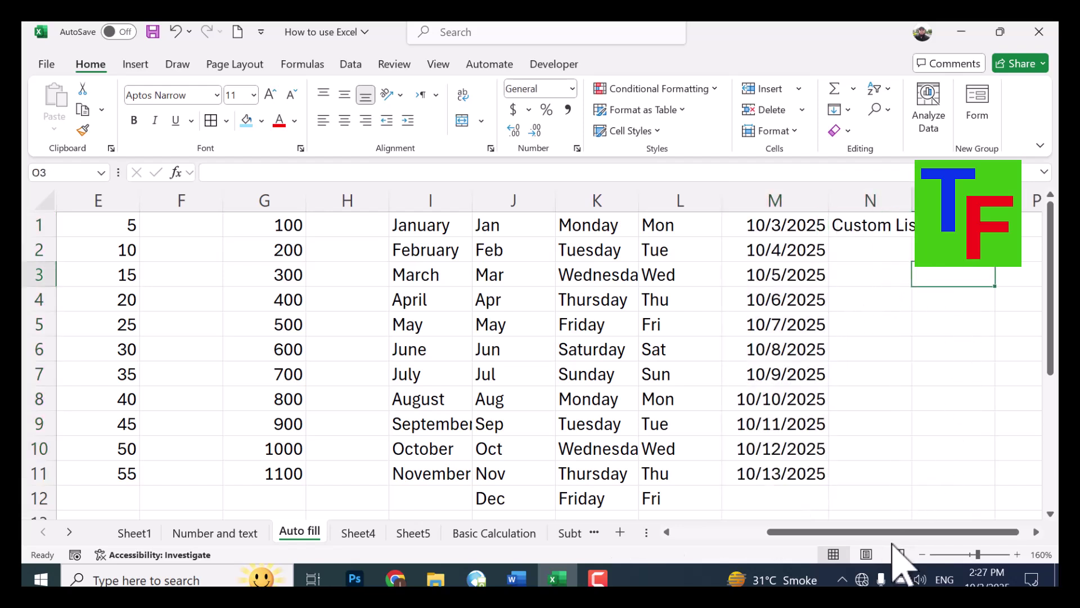
pyautogui.moveTo(889, 533); pyautogui.dragTo(985, 521)
pyautogui.click(1037, 532)
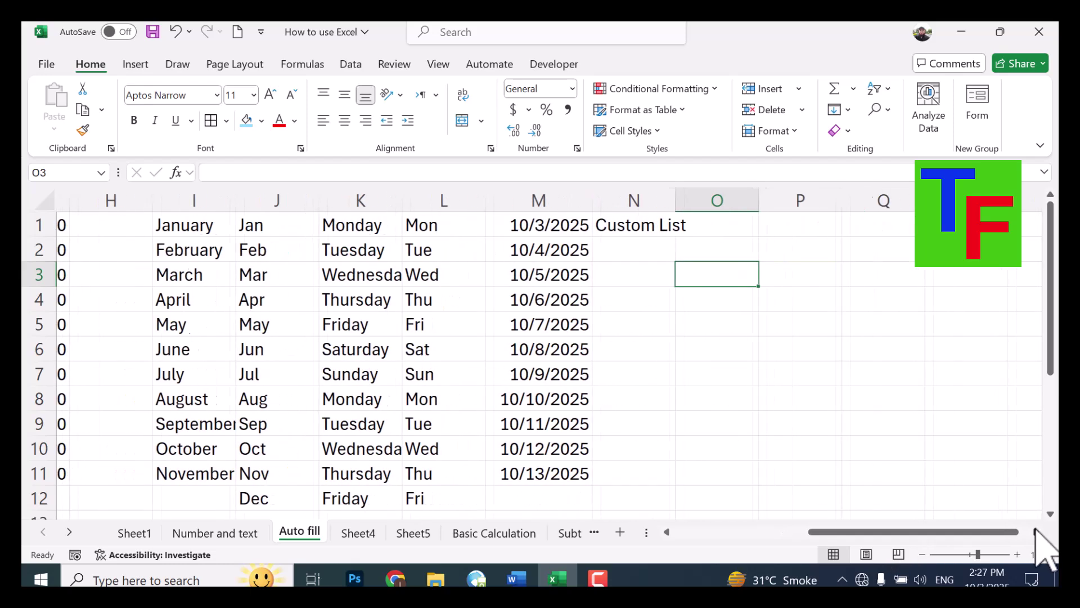
# - On Sheet4, widen column A to fit the text Formatting and reduce the height of row 2
pyautogui.click(359, 534)
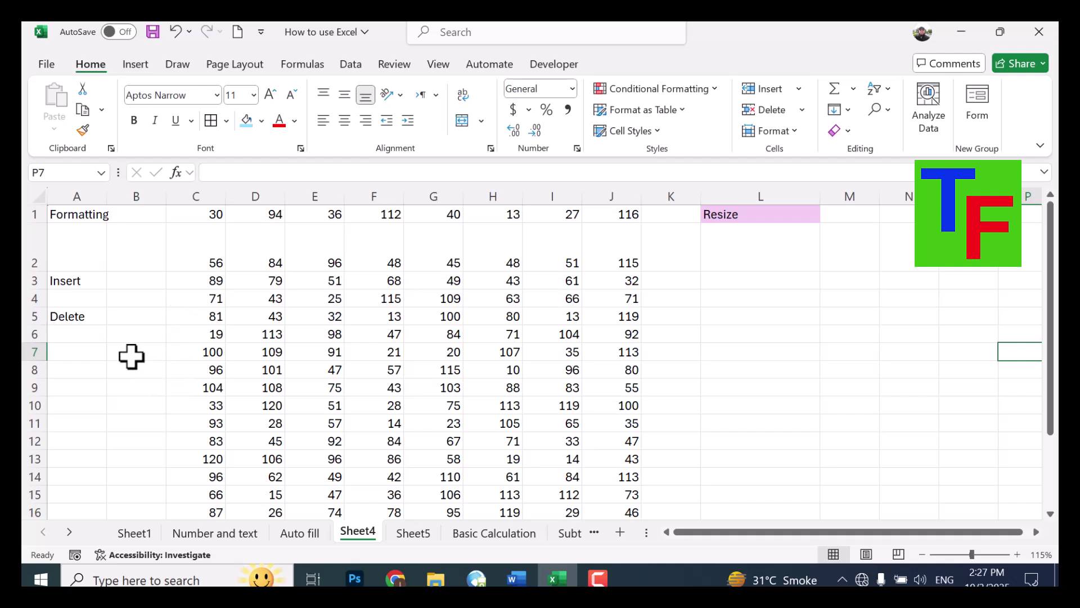
pyautogui.click(87, 227)
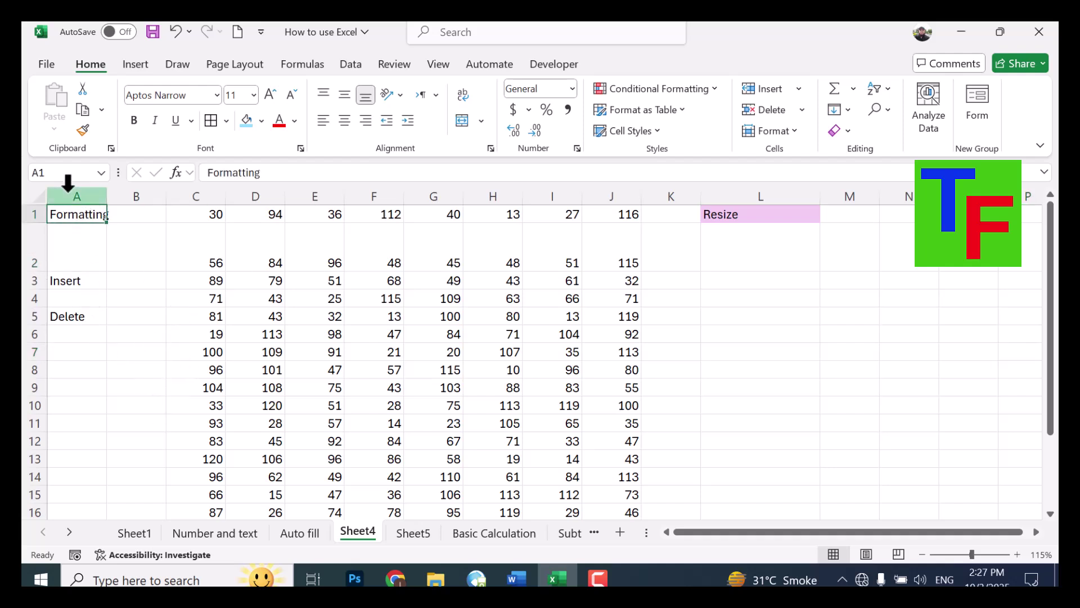
pyautogui.click(68, 197)
pyautogui.moveTo(107, 198)
pyautogui.mouseDown()
pyautogui.moveTo(190, 198)
pyautogui.moveTo(66, 198)
pyautogui.moveTo(113, 199)
pyautogui.mouseUp()
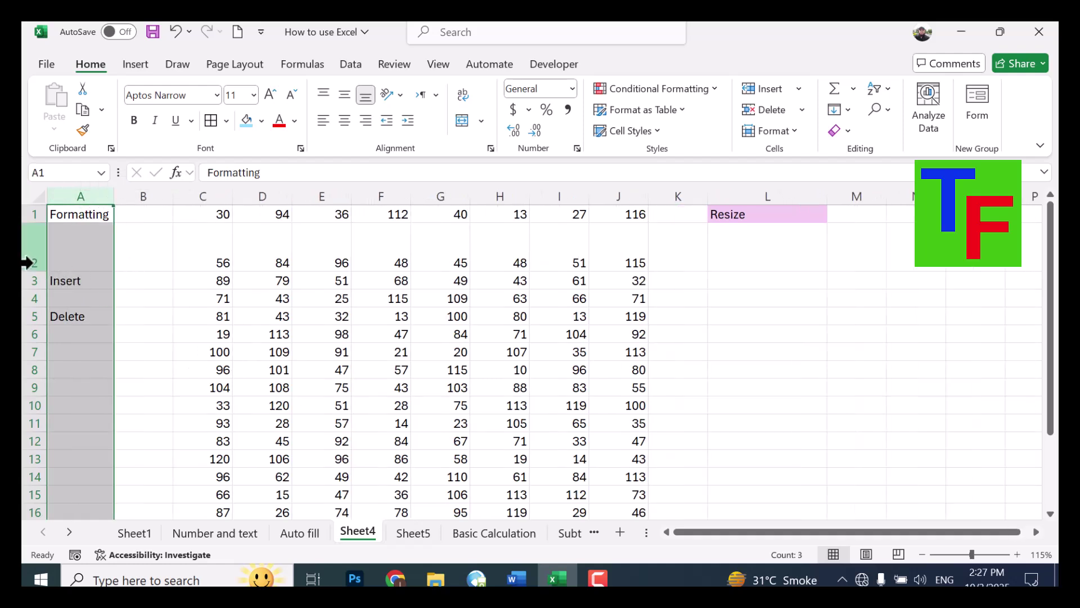
pyautogui.moveTo(41, 274); pyautogui.dragTo(38, 224)
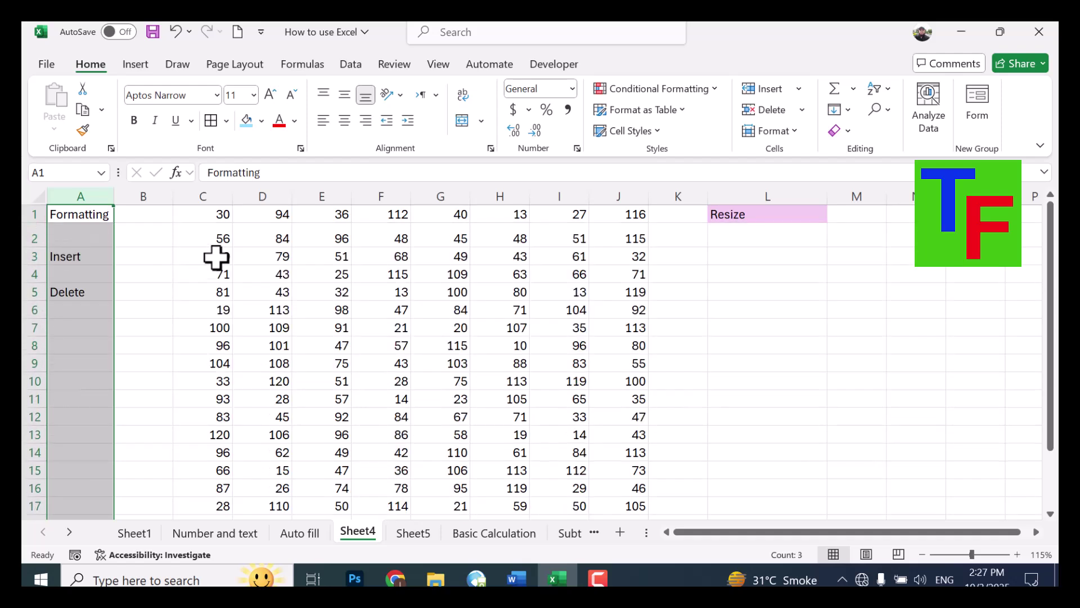
# - Resize columns D to H together, keeping a wider uniform width by undoing a narrower try
pyautogui.click(263, 196)
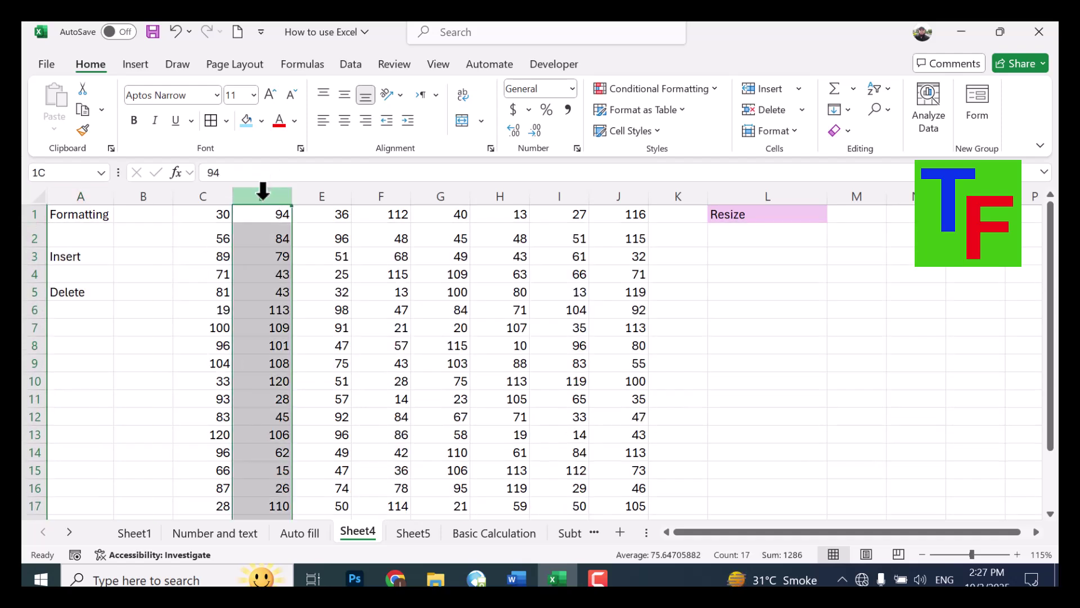
pyautogui.moveTo(270, 198); pyautogui.dragTo(501, 195)
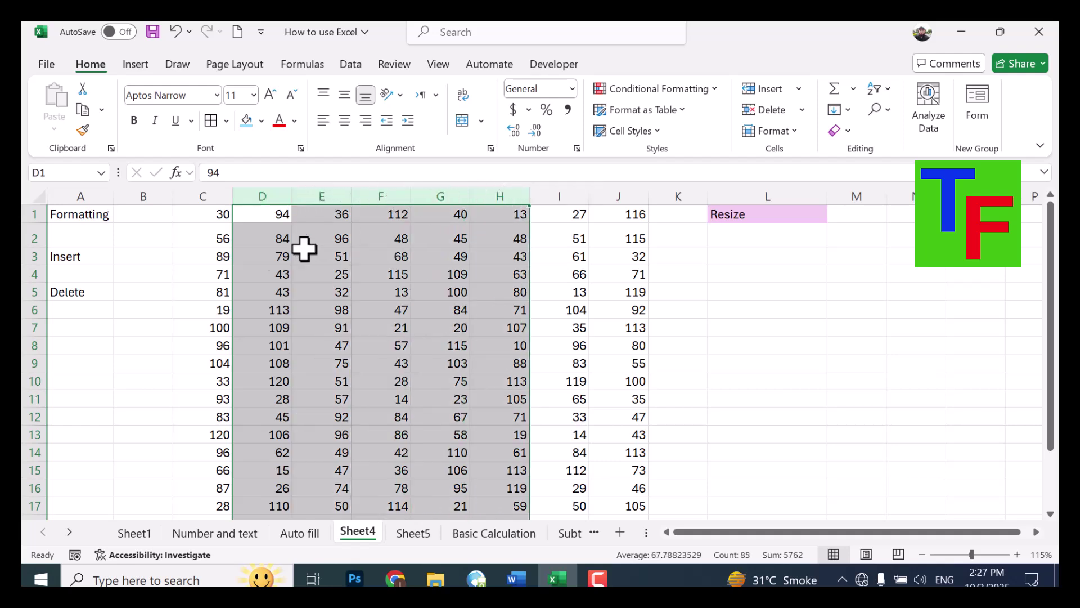
pyautogui.moveTo(290, 196); pyautogui.dragTo(259, 194)
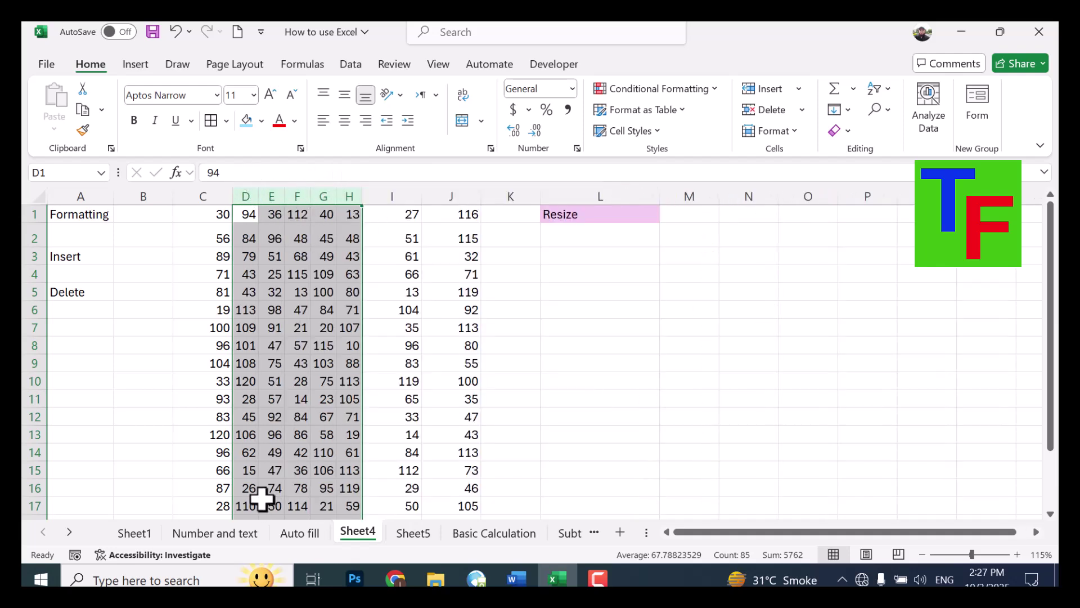
pyautogui.hotkey('ctrl', 'z')
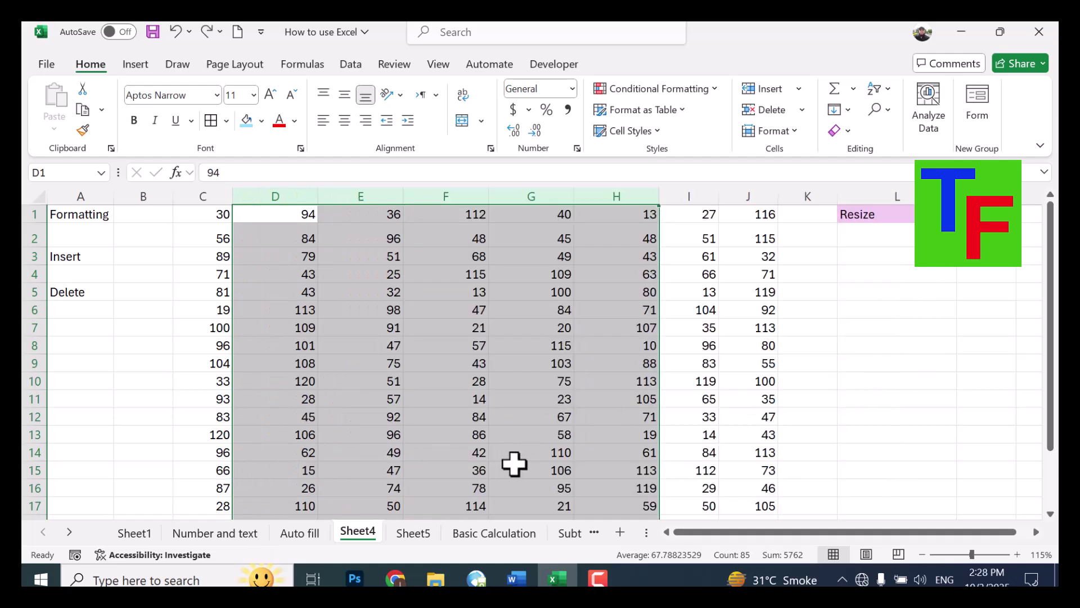
# - On Sheet5, make row 1 taller and center the header cells C1:D1 horizontally and vertically
pyautogui.click(415, 539)
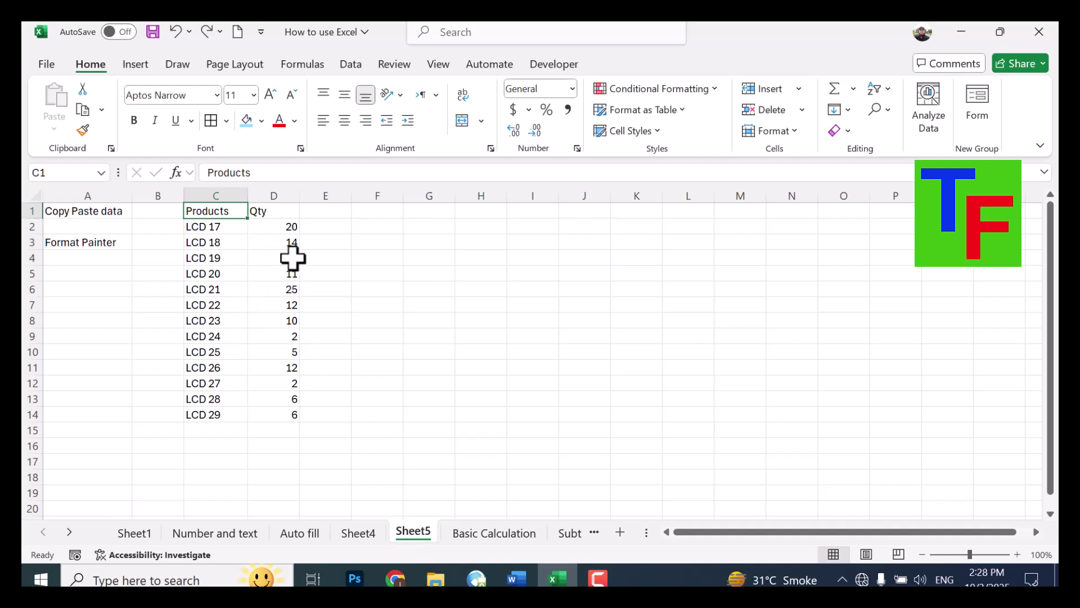
pyautogui.moveTo(214, 212); pyautogui.dragTo(264, 204)
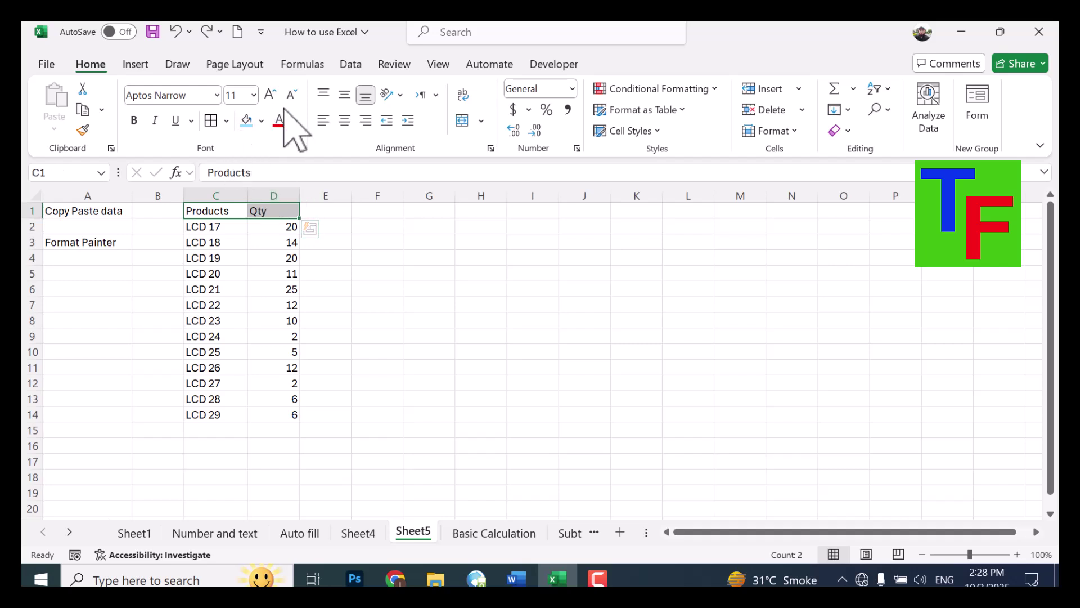
pyautogui.moveTo(35, 218); pyautogui.dragTo(49, 259)
pyautogui.click(350, 122)
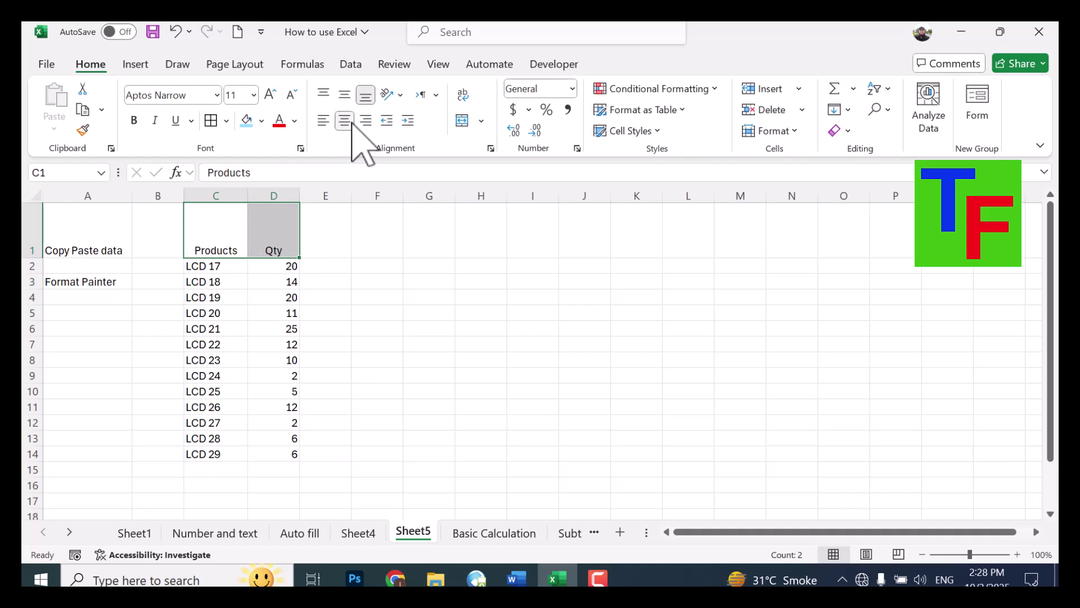
pyautogui.click(345, 94)
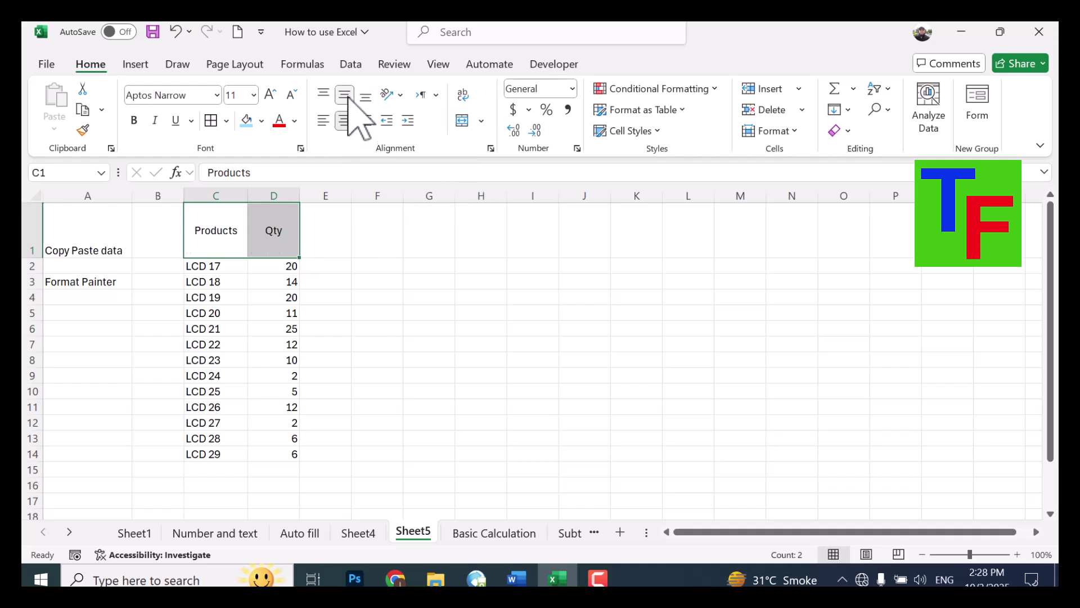
# - Apply All Borders to the headers C1:D1 and to the whole product table C1:D14
pyautogui.click(227, 121)
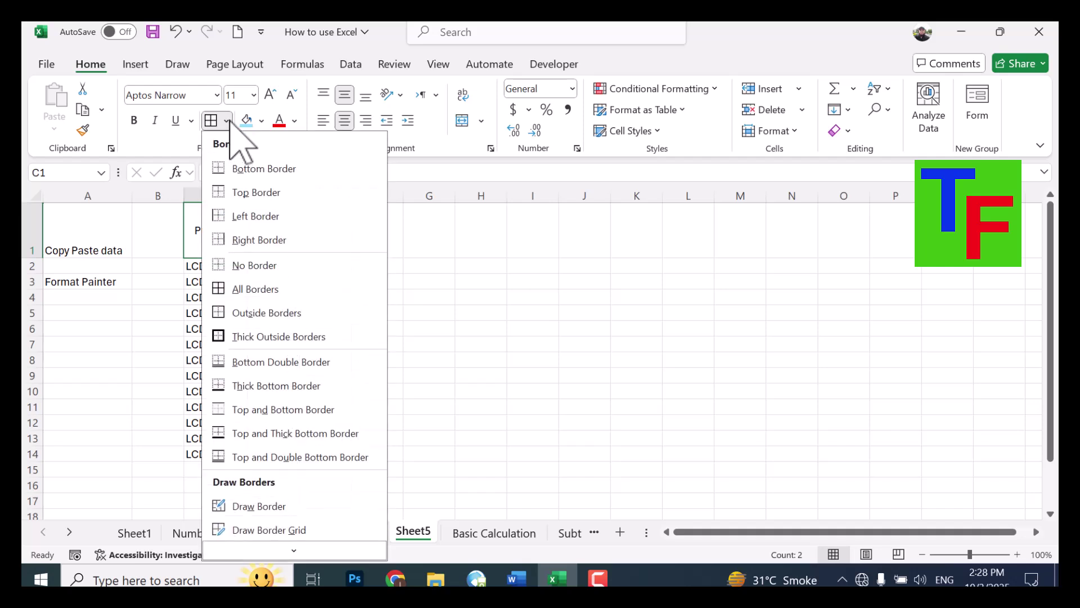
pyautogui.click(264, 290)
pyautogui.click(393, 277)
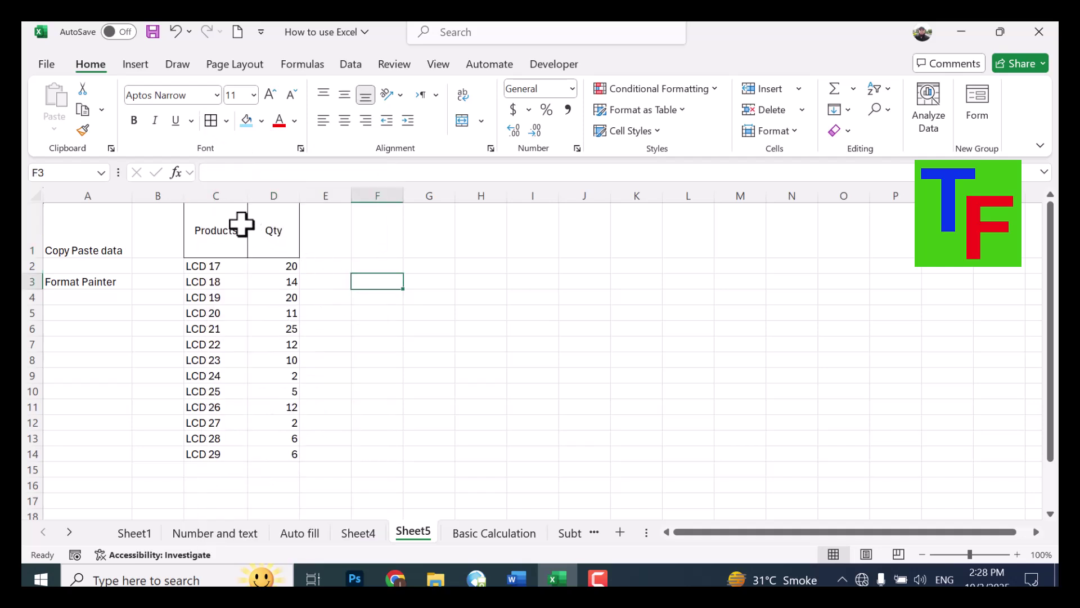
pyautogui.moveTo(225, 228); pyautogui.dragTo(286, 451)
pyautogui.click(211, 119)
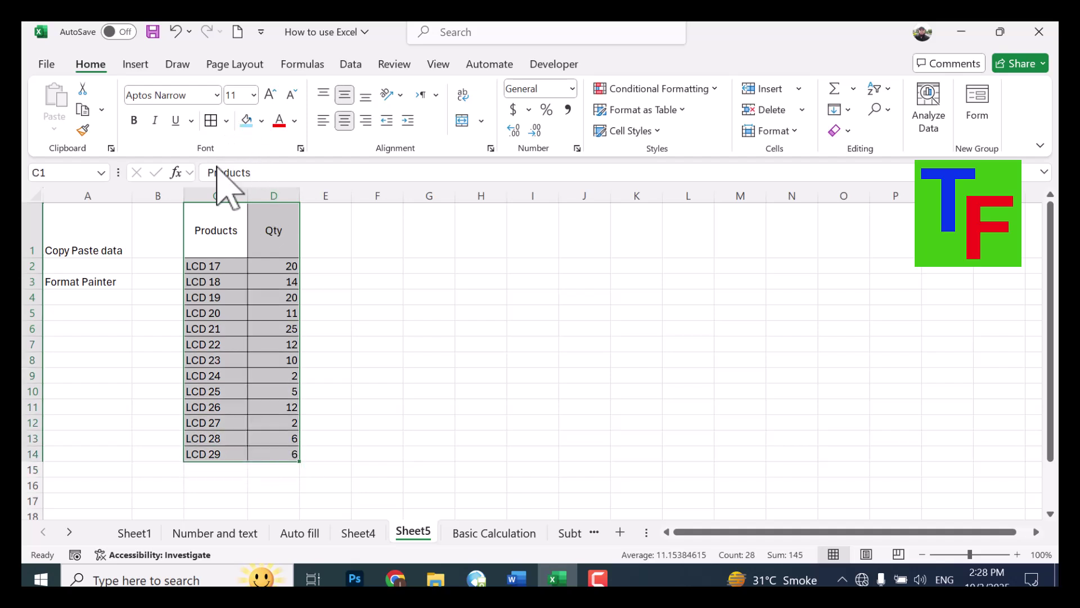
# - Make the header cells C1:D1 bold, italic and red, with a font size of 12
pyautogui.click(205, 231)
pyautogui.moveTo(206, 231); pyautogui.dragTo(272, 223)
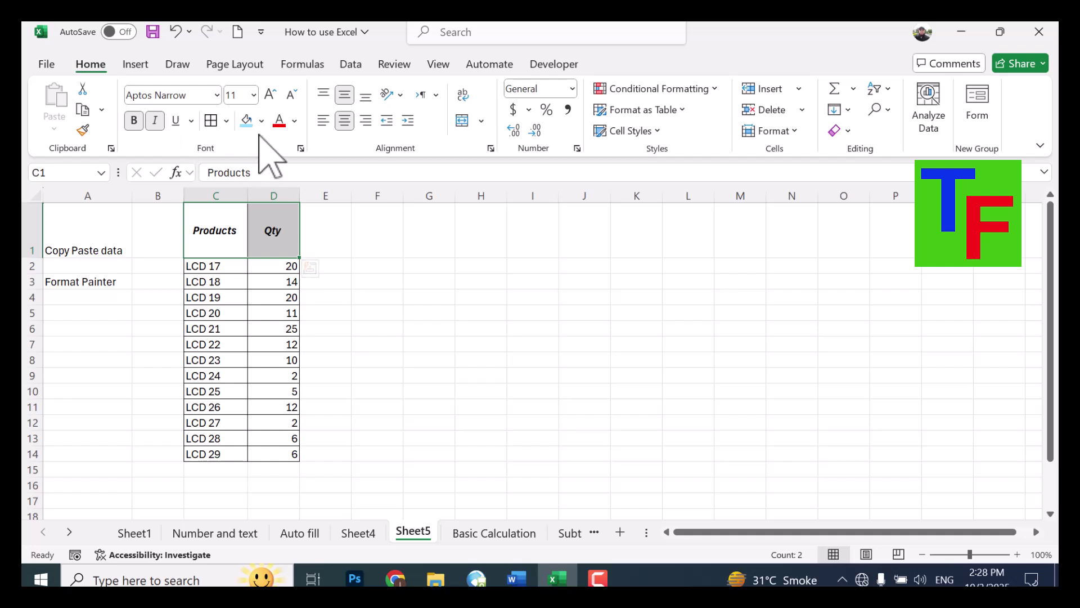
pyautogui.click(295, 121)
pyautogui.click(308, 389)
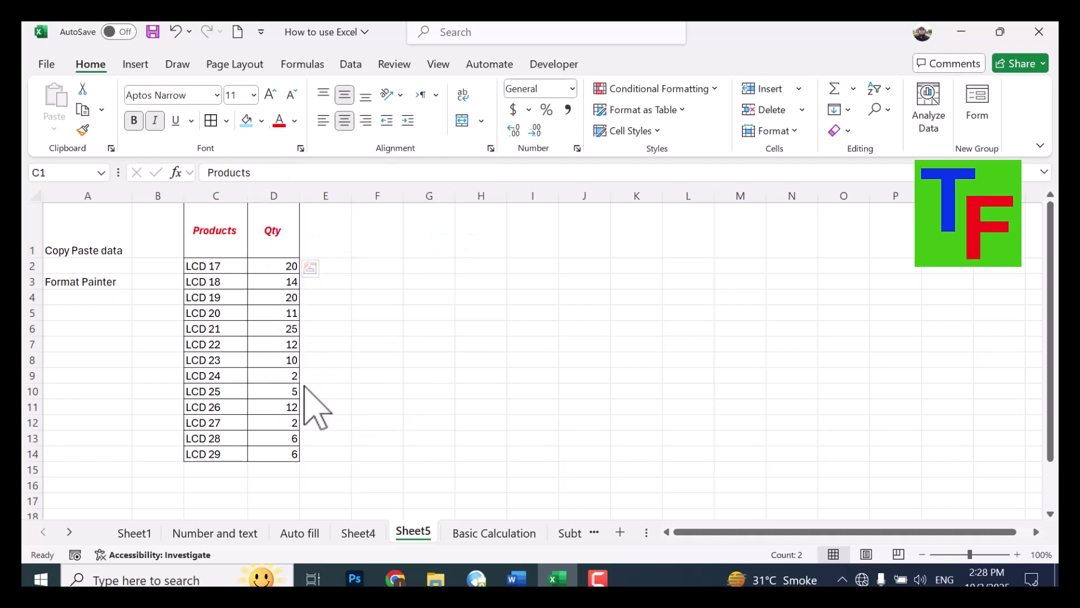
pyautogui.click(275, 95)
pyautogui.click(293, 94)
pyautogui.click(294, 94)
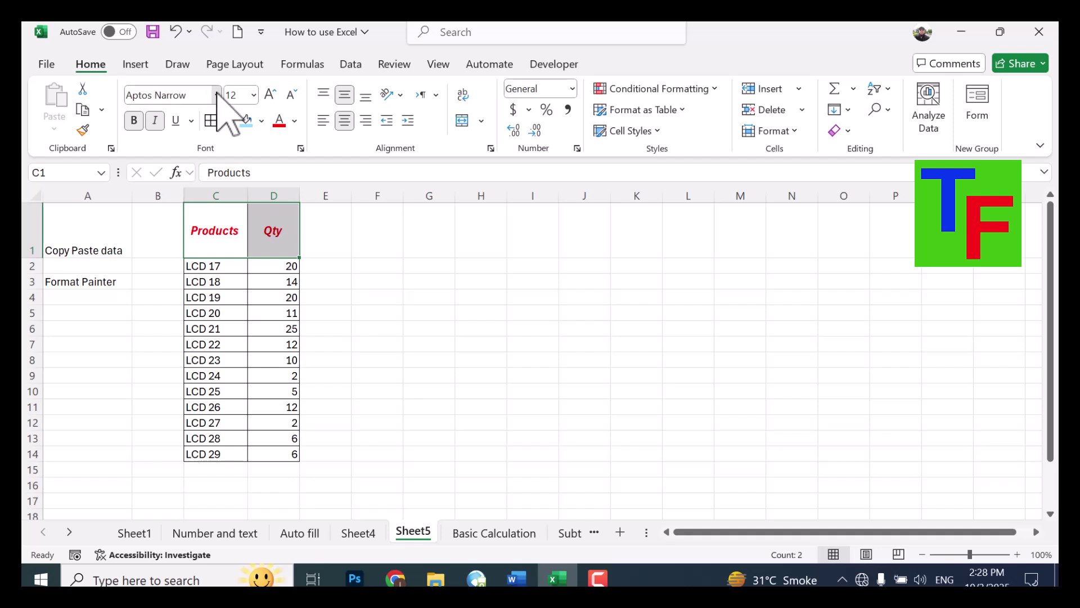
# - Set the headers' font to _PDMS_Bukhari and fill the Products cell C1 with light blue
pyautogui.click(217, 94)
pyautogui.click(179, 210)
pyautogui.click(219, 224)
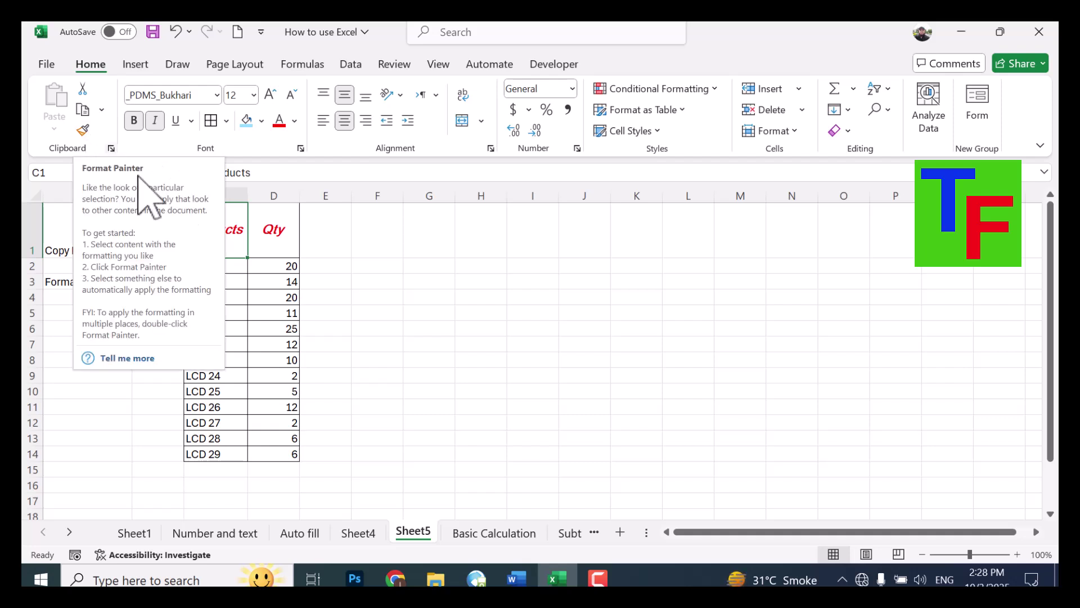
pyautogui.click(246, 121)
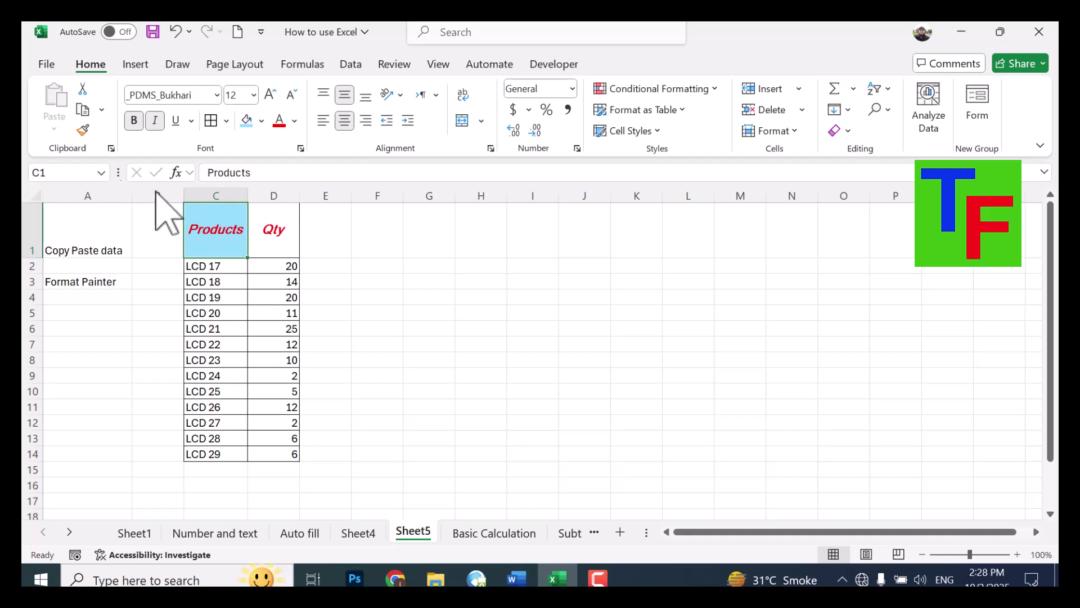
# - Copy the formatting of the Products header C1 onto the Qty header D1 with Format Painter
pyautogui.click(271, 230)
pyautogui.click(212, 243)
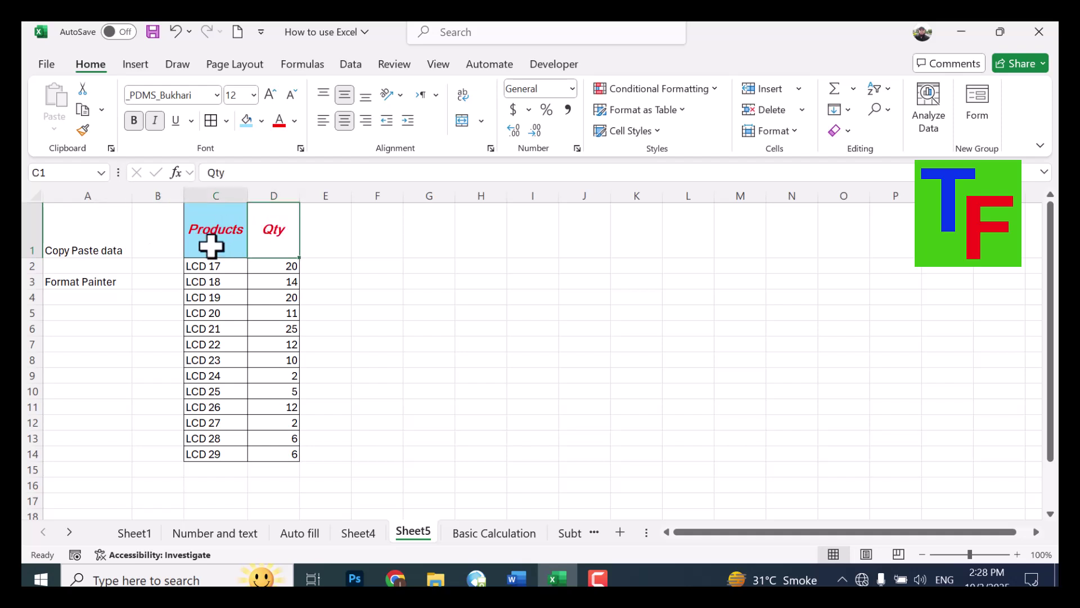
pyautogui.click(83, 130)
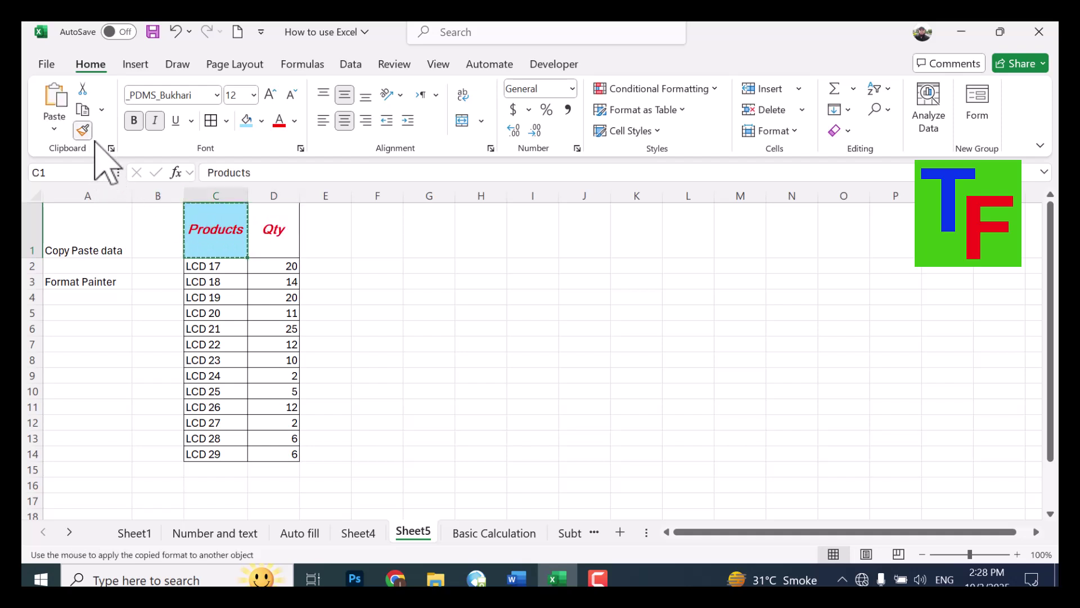
pyautogui.click(267, 237)
pyautogui.click(217, 235)
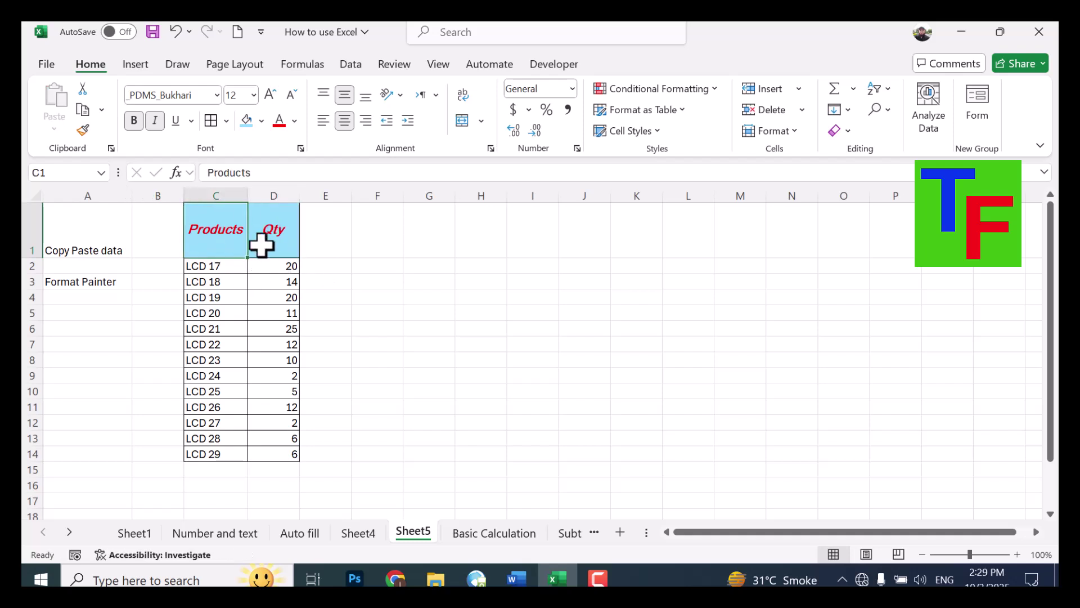
pyautogui.click(294, 243)
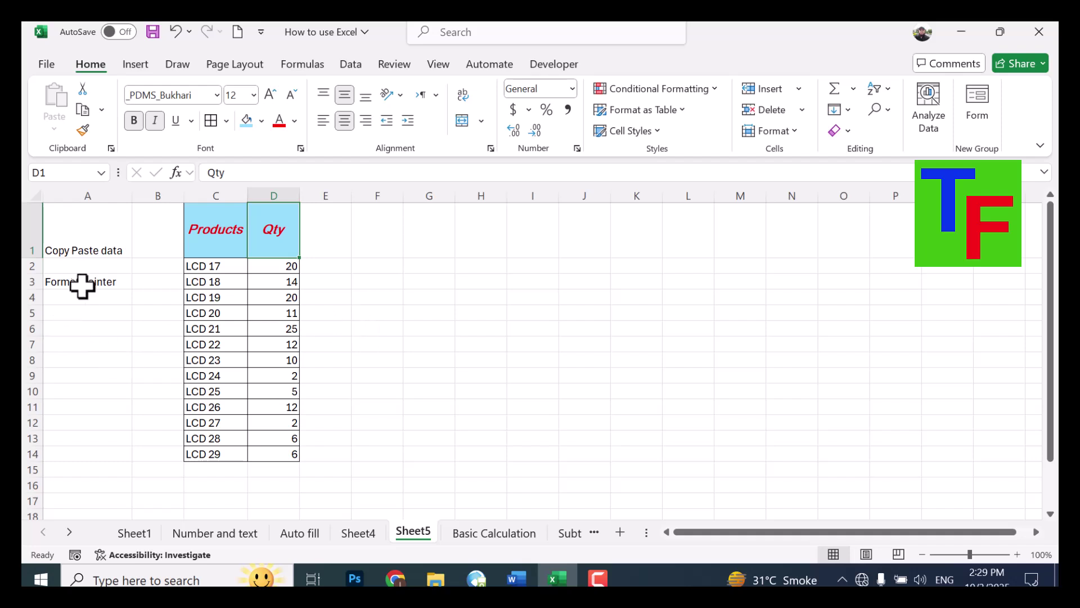
# - Copy the product table C1:D14, paste it at H1, and undo the paste
pyautogui.click(98, 252)
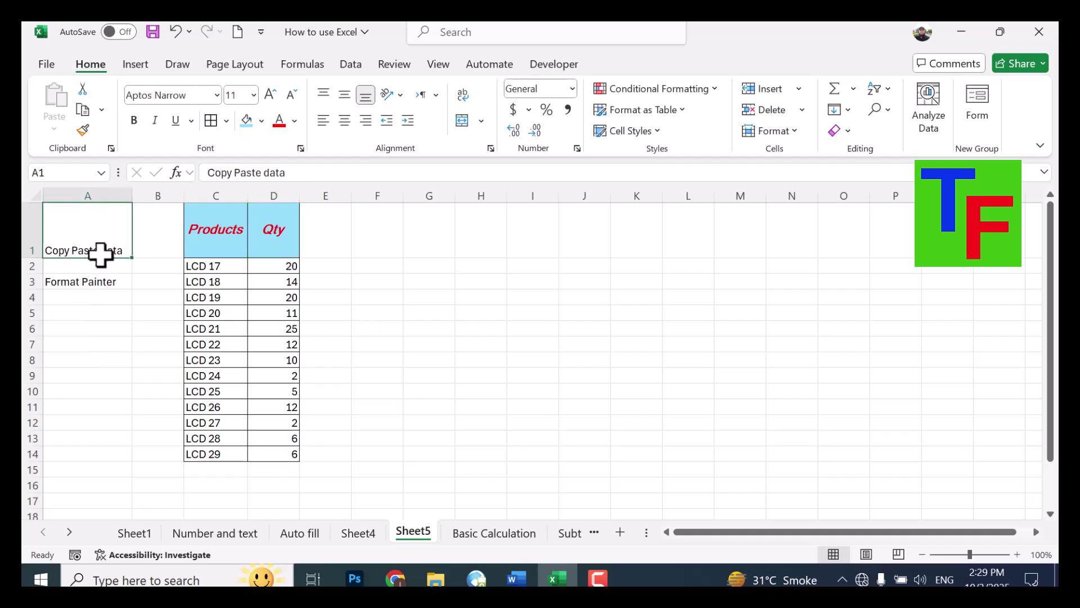
pyautogui.moveTo(216, 234); pyautogui.dragTo(284, 448)
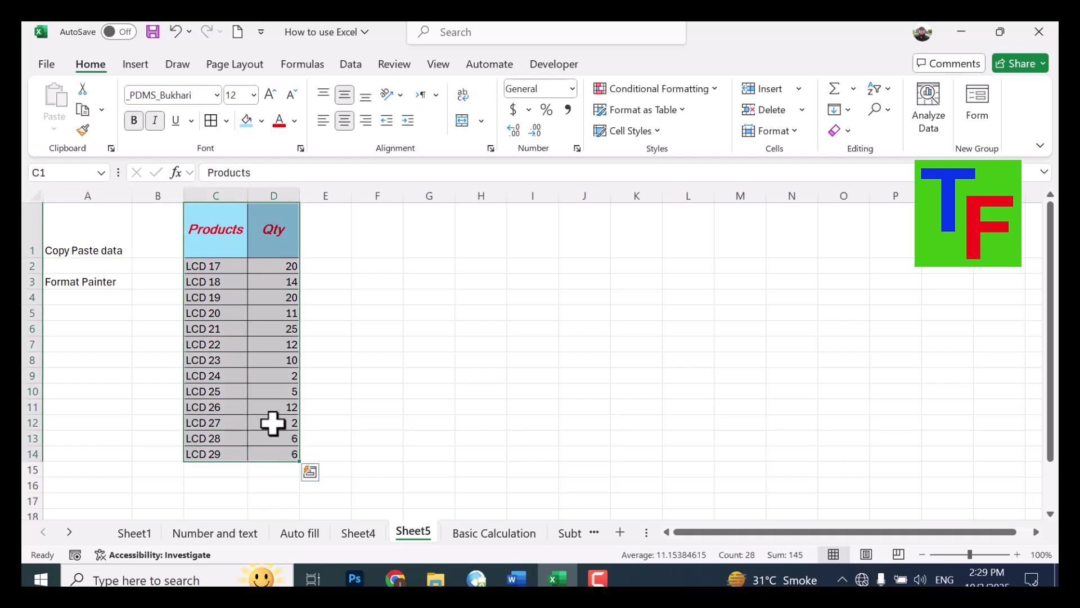
pyautogui.click(82, 110)
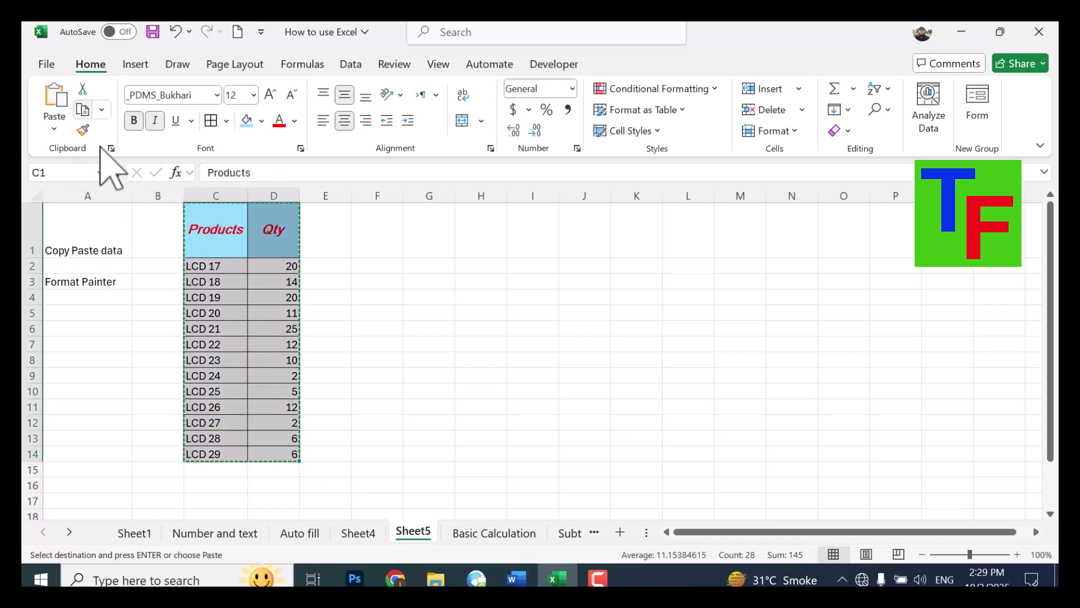
pyautogui.click(486, 226)
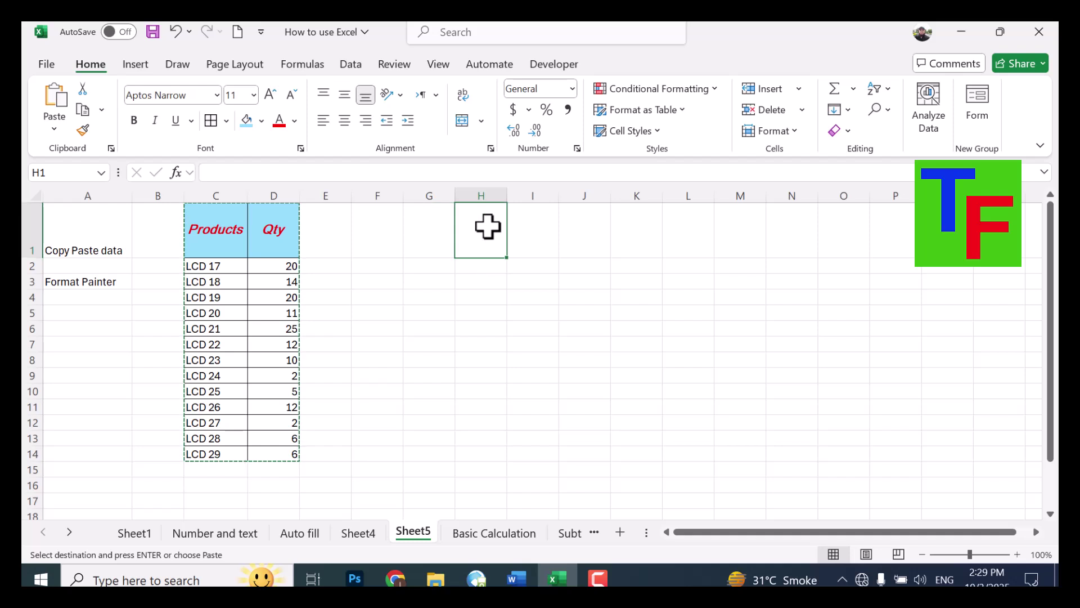
pyautogui.press('Return')
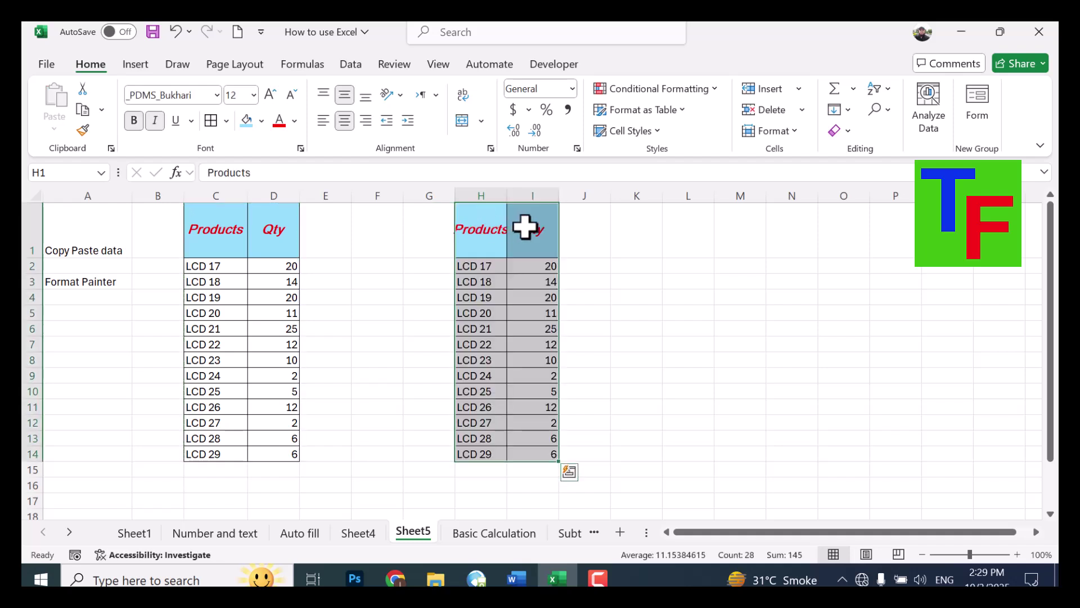
pyautogui.hotkey('ctrl', 'z')
# - Cut the product table C1:D14, paste it at K1, and undo the move
pyautogui.moveTo(241, 225); pyautogui.dragTo(289, 454)
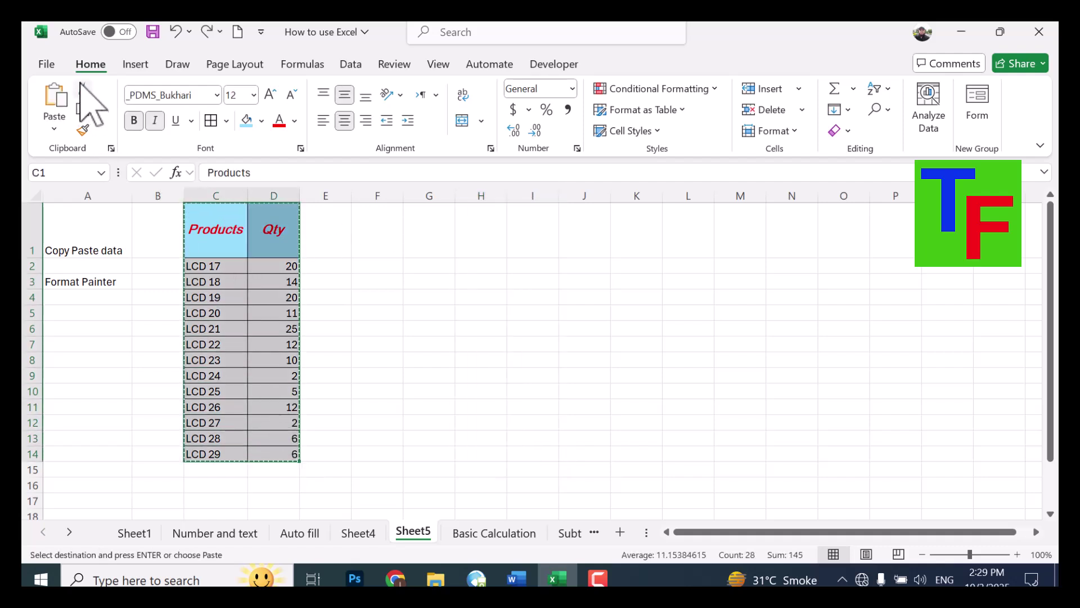
pyautogui.click(646, 221)
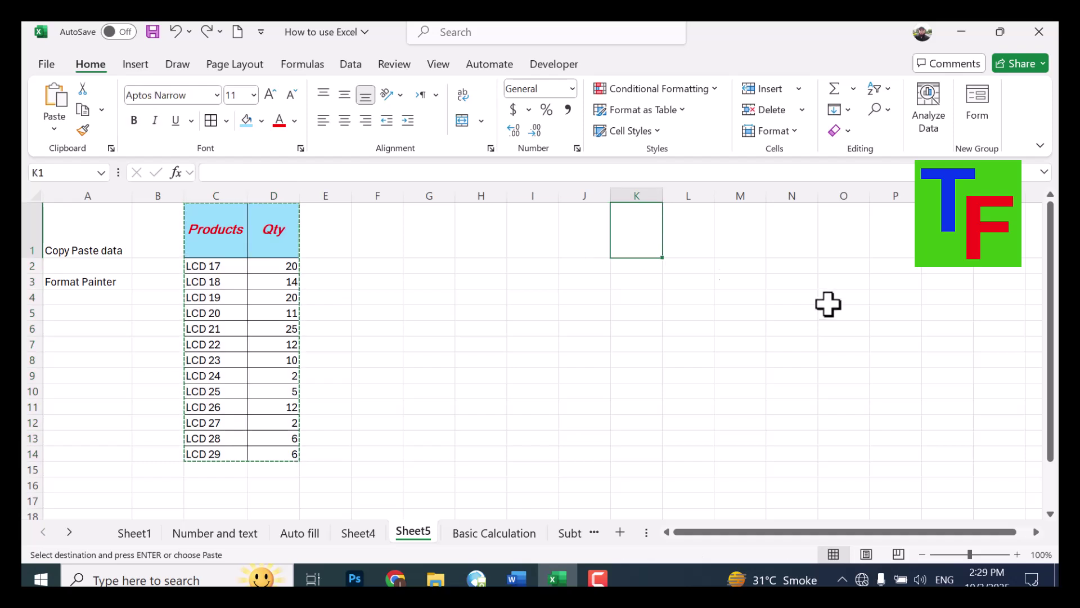
pyautogui.press('Return')
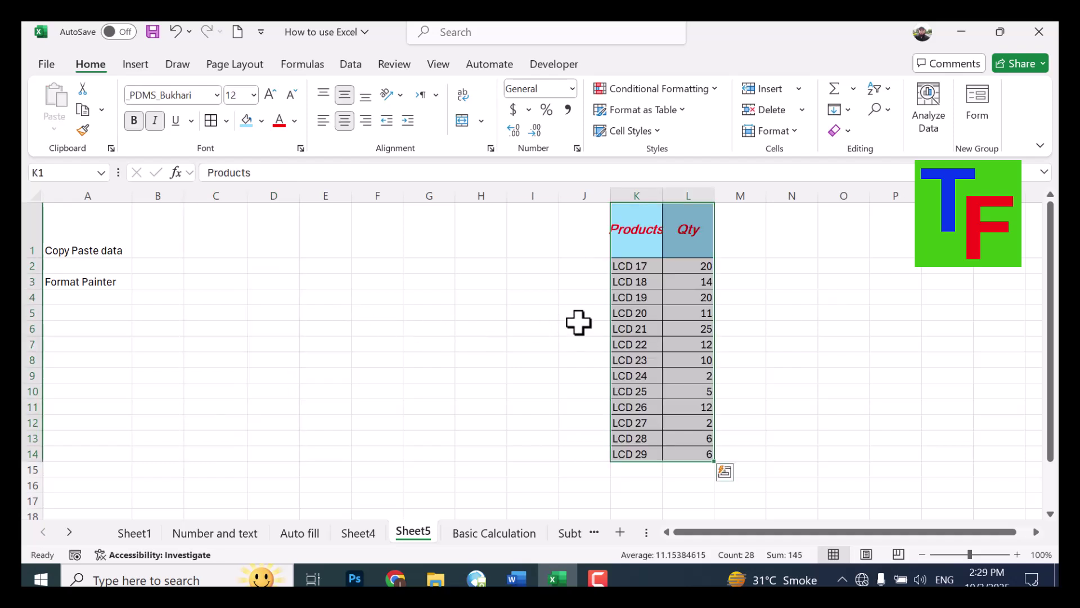
pyautogui.hotkey('ctrl', 'z')
# - On Sheet4, apply All Borders to the number table C1:J17
pyautogui.click(360, 534)
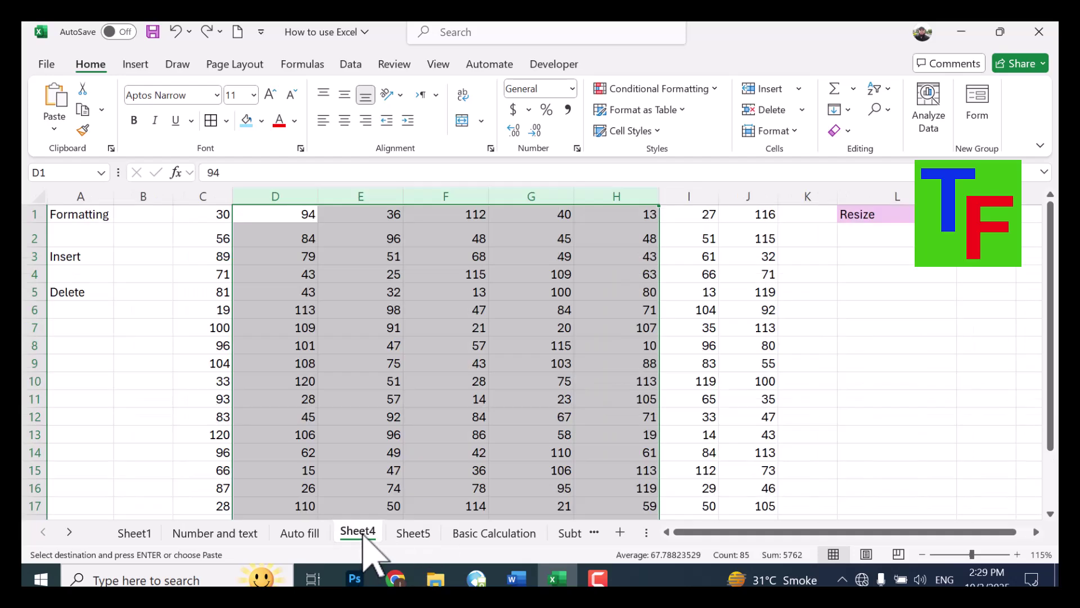
pyautogui.click(382, 294)
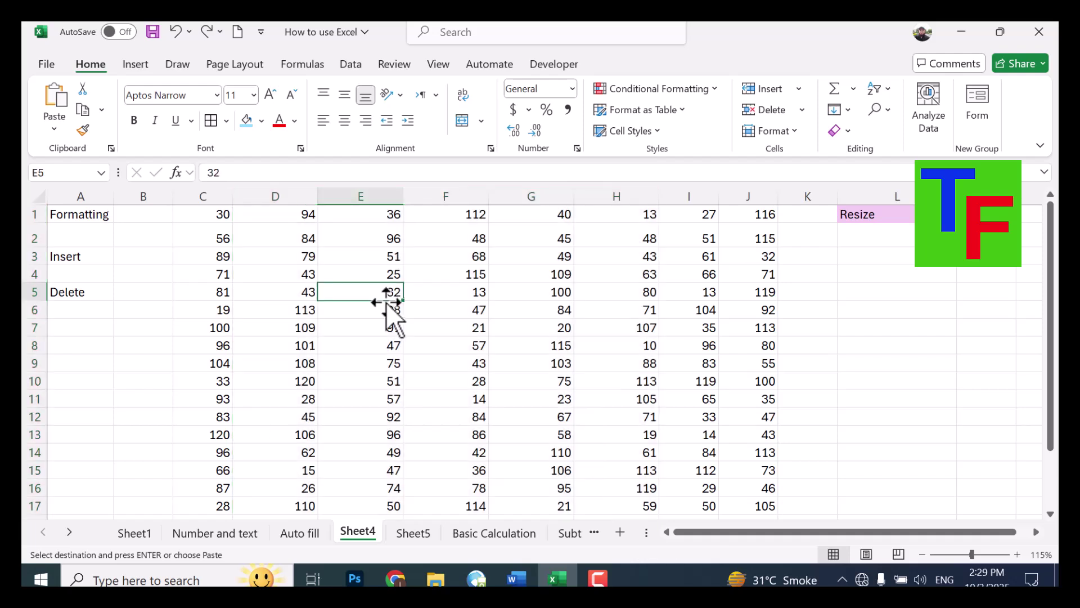
pyautogui.moveTo(207, 215); pyautogui.dragTo(755, 502)
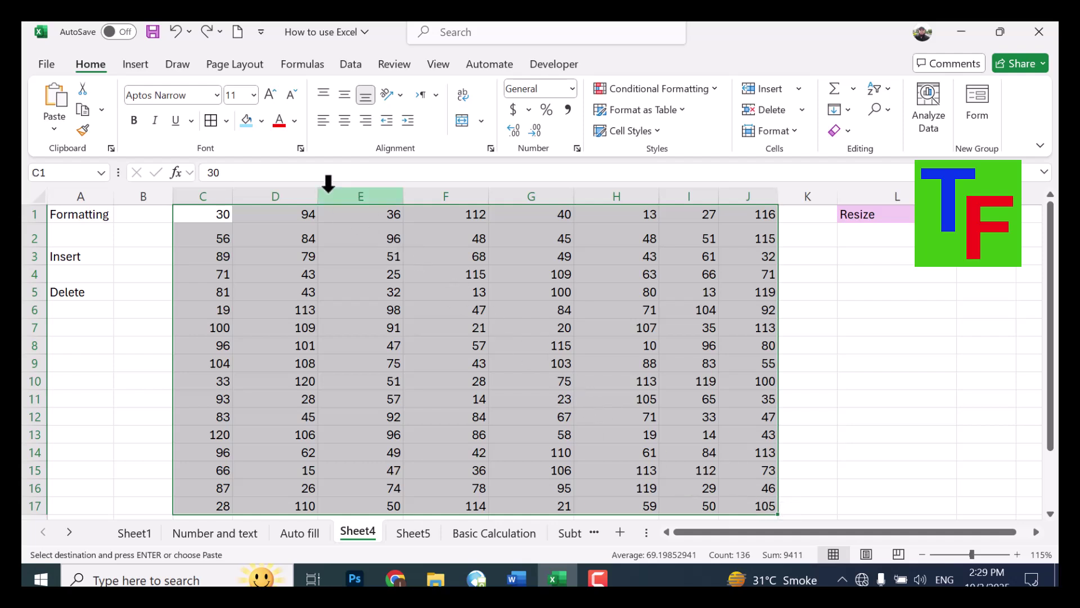
pyautogui.click(213, 121)
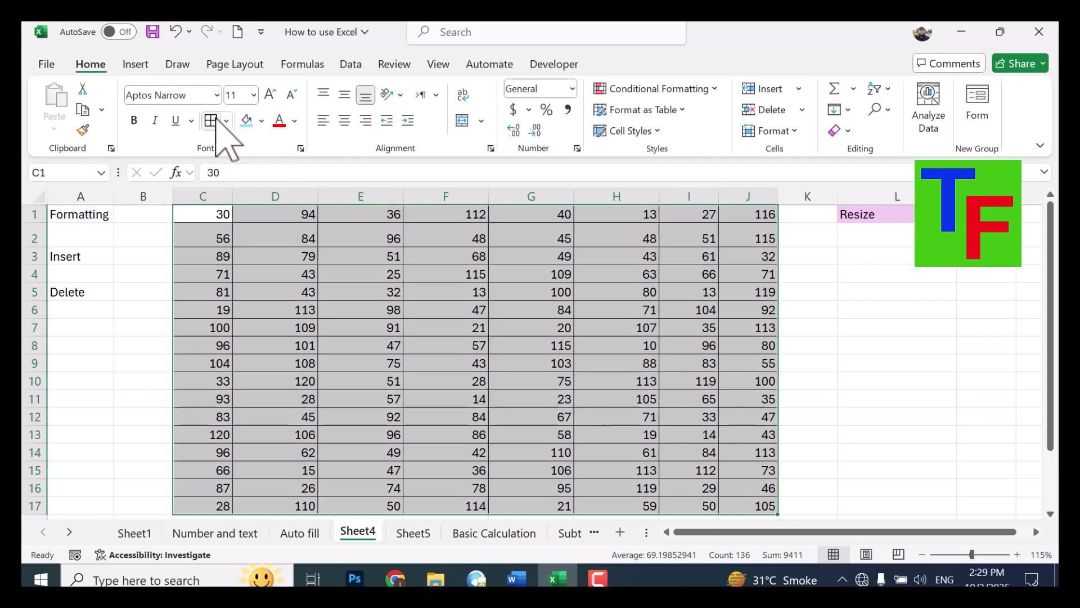
# - Narrow column D of the number table closely around its values
pyautogui.moveTo(319, 198); pyautogui.dragTo(262, 208)
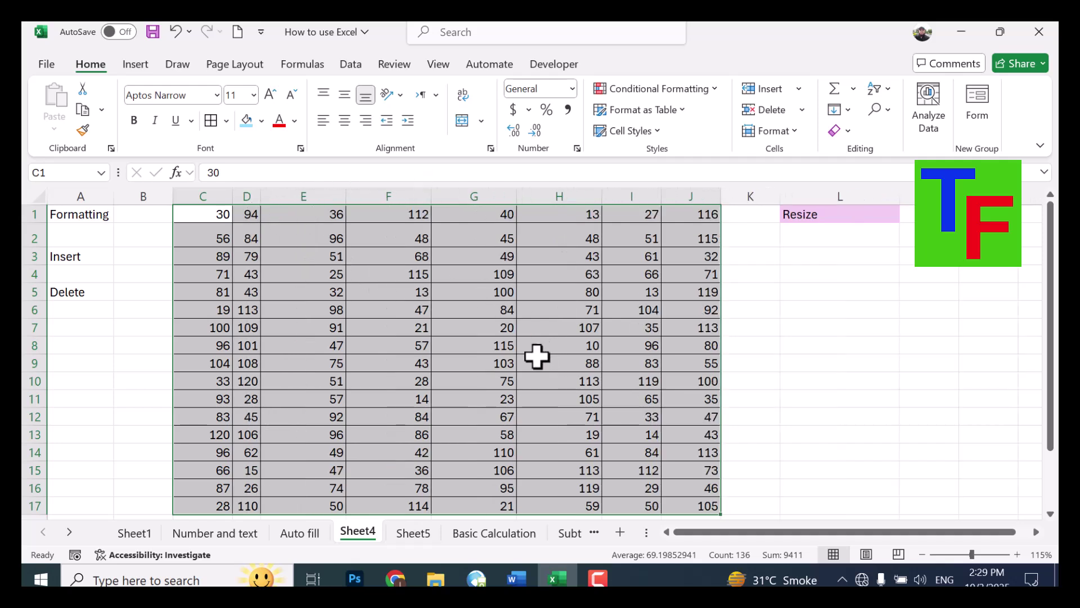
pyautogui.keyDown('ctrl'); pyautogui.scroll(-2, 617, 338); pyautogui.keyUp('ctrl')
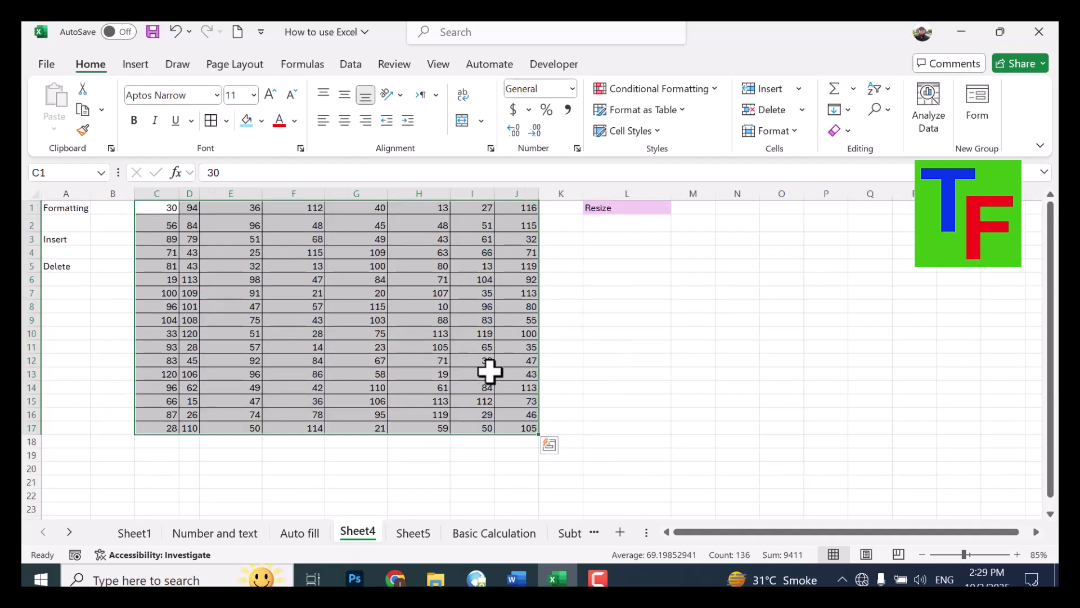
pyautogui.keyDown('ctrl'); pyautogui.scroll(3, 493, 357); pyautogui.keyUp('ctrl')
pyautogui.click(379, 353)
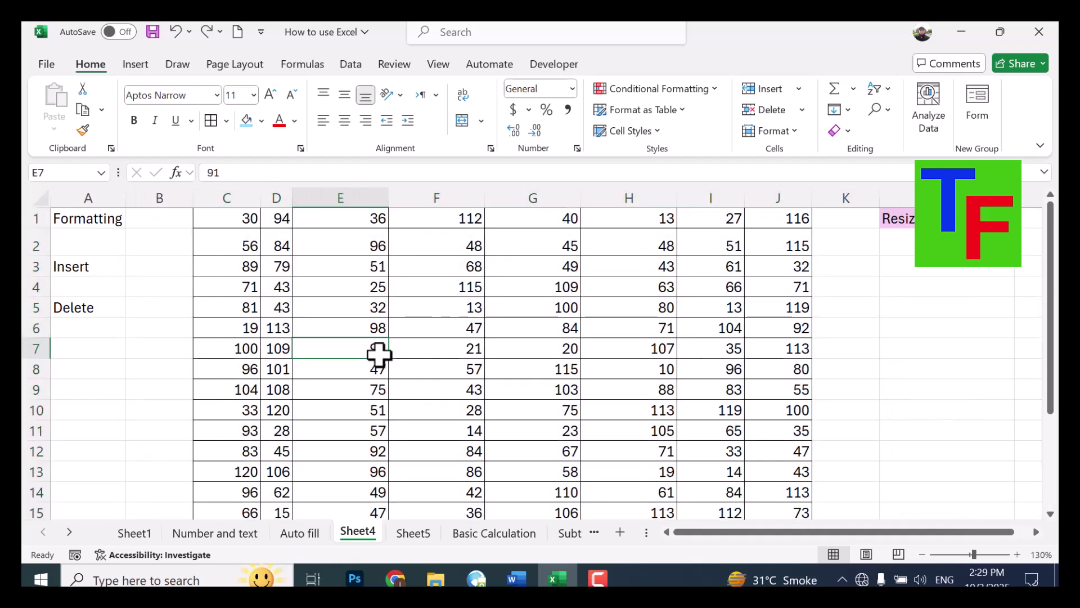
pyautogui.keyDown('ctrl'); pyautogui.scroll(-1, 379, 353); pyautogui.keyUp('ctrl')
pyautogui.hotkey('ctrl', 'a')
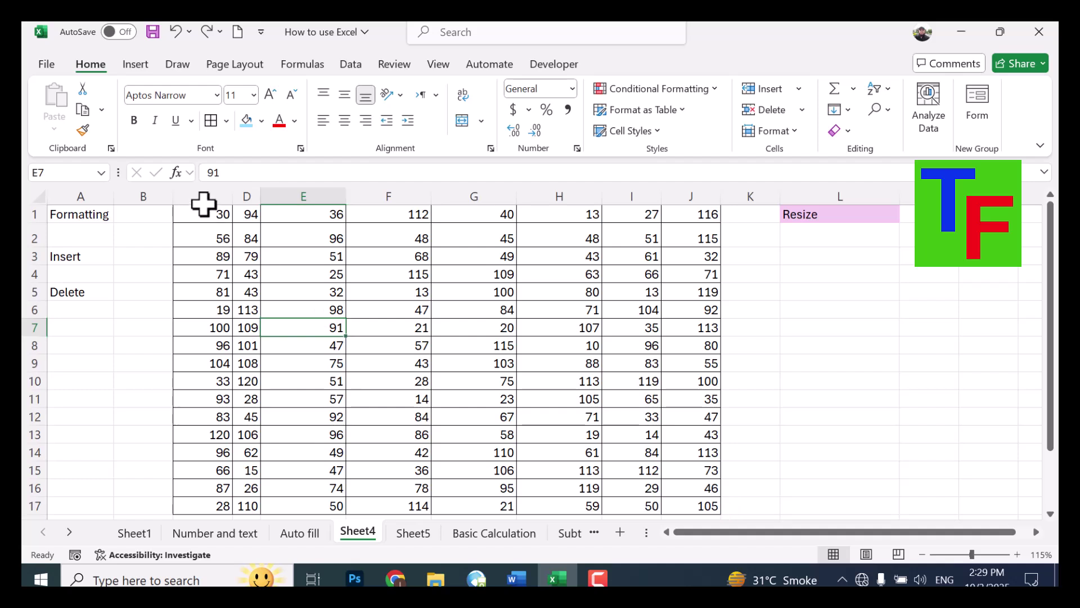
# - Select columns C to J and narrow them together to one uniform width that just fits the numbers
pyautogui.click(203, 194)
pyautogui.moveTo(203, 192); pyautogui.dragTo(690, 184)
pyautogui.moveTo(347, 197); pyautogui.dragTo(304, 196)
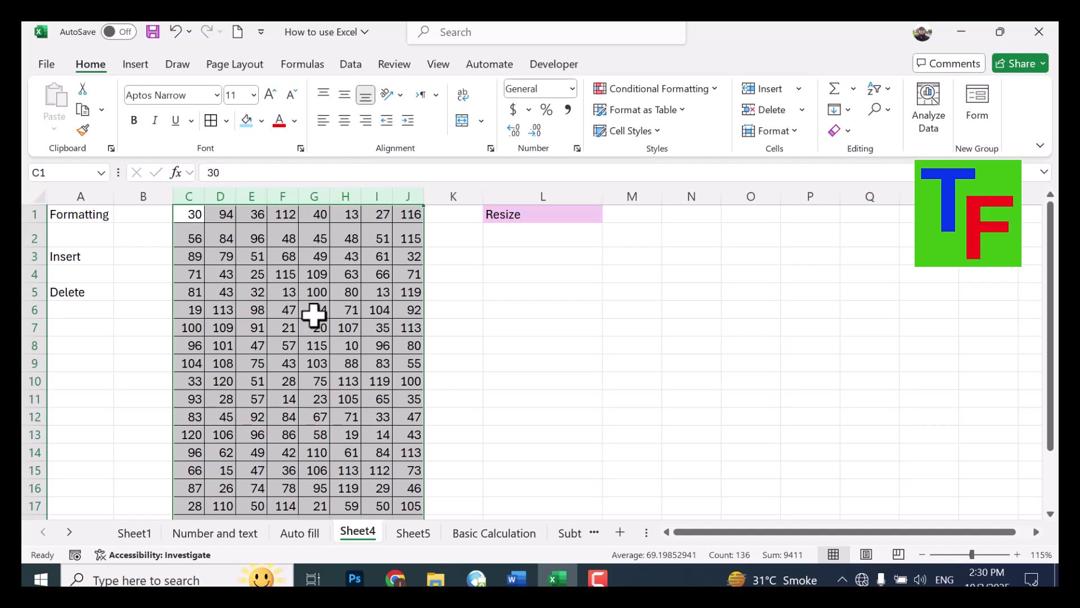
pyautogui.click(285, 310)
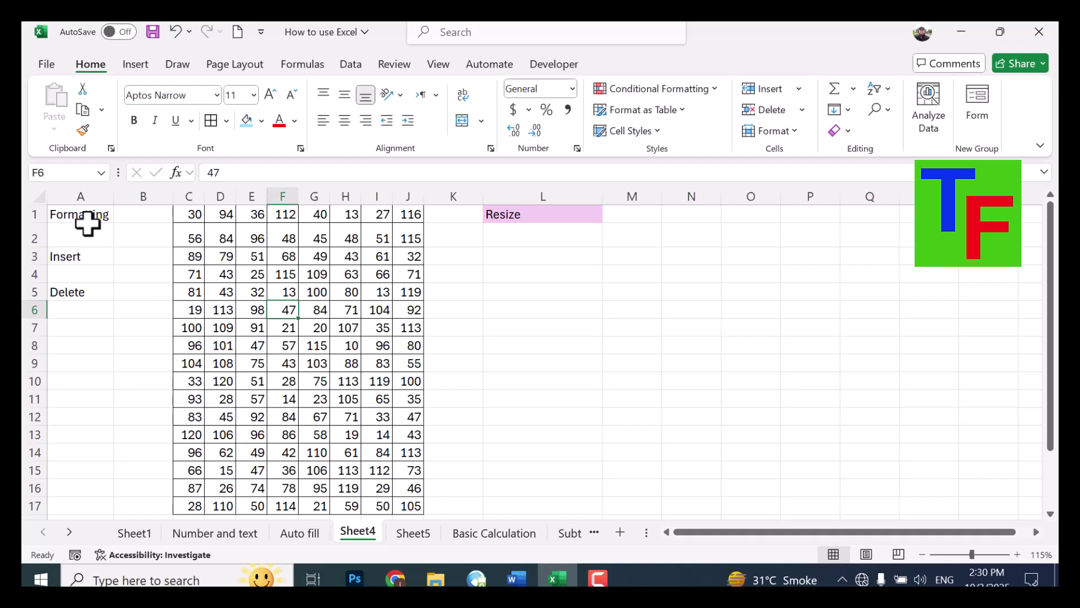
# - Delete columns A to D one after another, and undo all four deletions
pyautogui.click(77, 192)
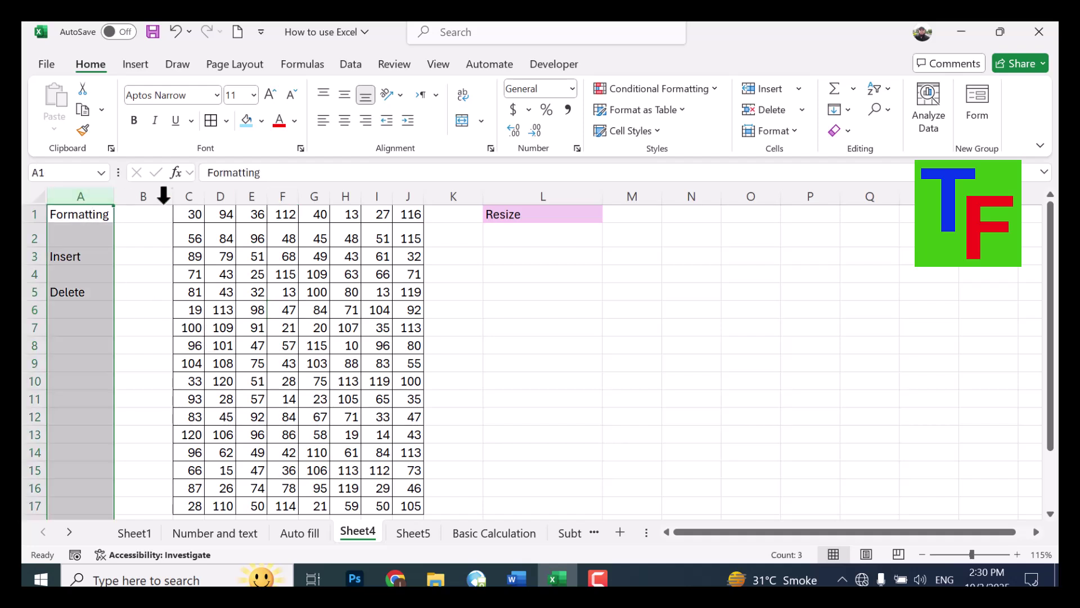
pyautogui.click(779, 109)
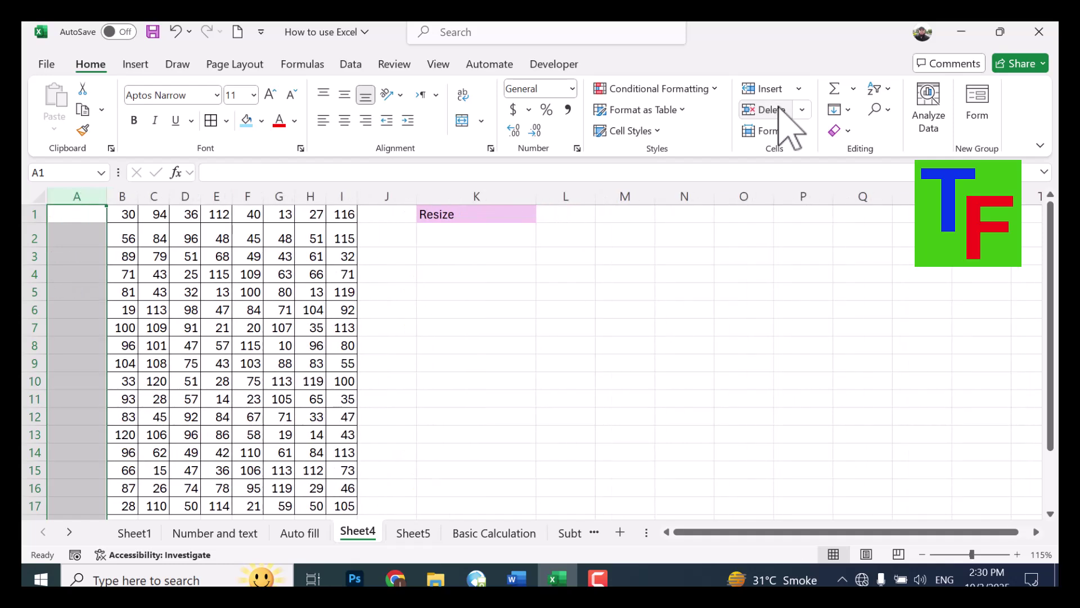
pyautogui.click(779, 109)
pyautogui.click(779, 109)
pyautogui.click(778, 110)
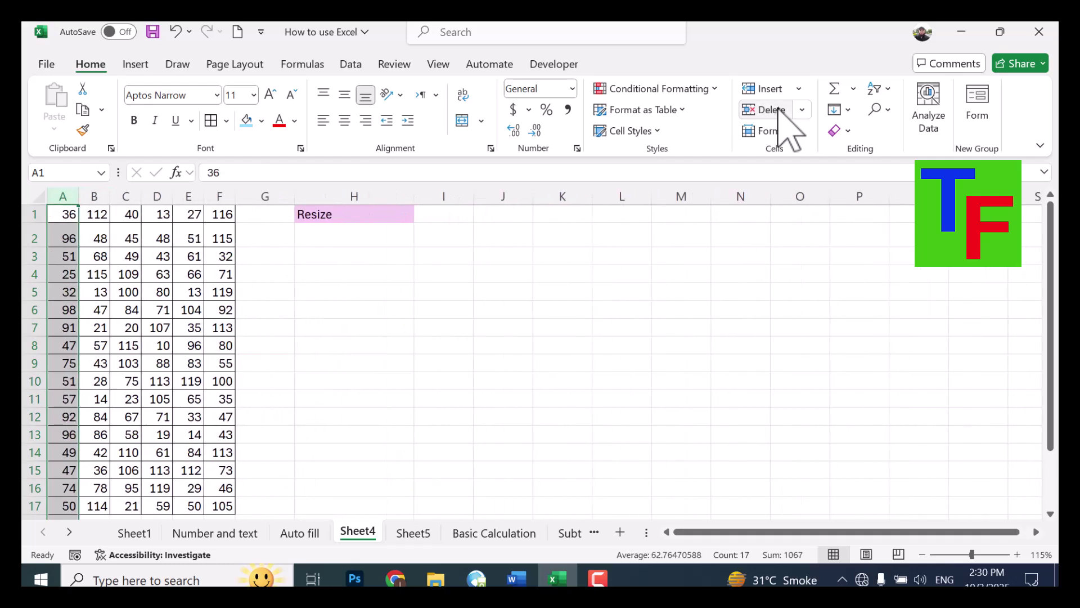
pyautogui.click(177, 32)
pyautogui.click(177, 33)
pyautogui.click(176, 32)
pyautogui.click(177, 32)
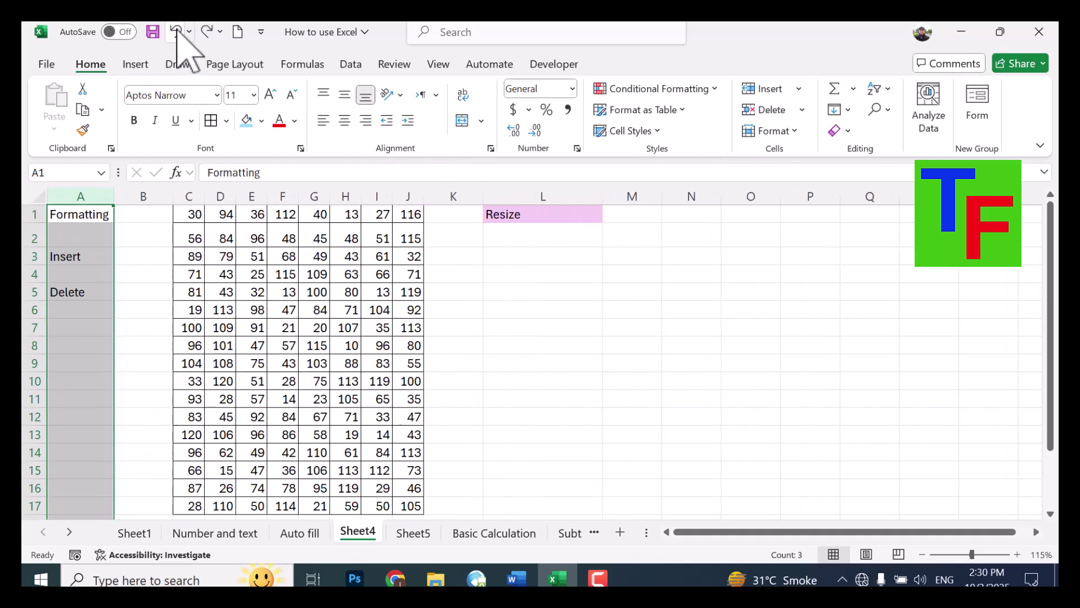
pyautogui.click(194, 257)
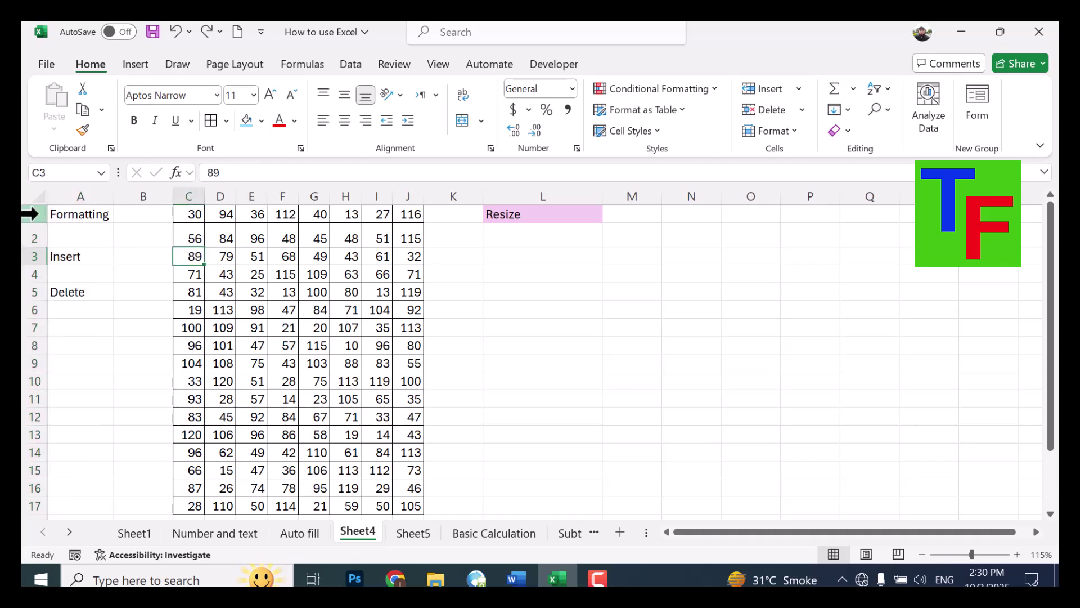
# - Delete row 1 repeatedly until all rows of the number table are removed from Sheet4
pyautogui.click(35, 214)
pyautogui.click(769, 109)
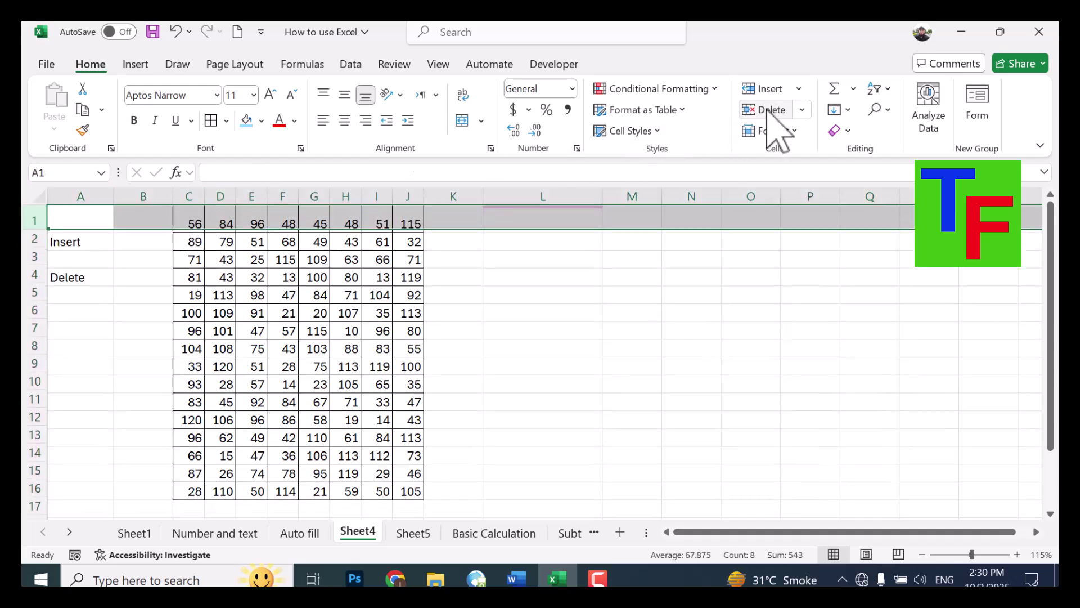
pyautogui.click(769, 110)
pyautogui.click(769, 110)
pyautogui.click(769, 109)
pyautogui.click(768, 110)
pyautogui.click(766, 109)
pyautogui.click(765, 110)
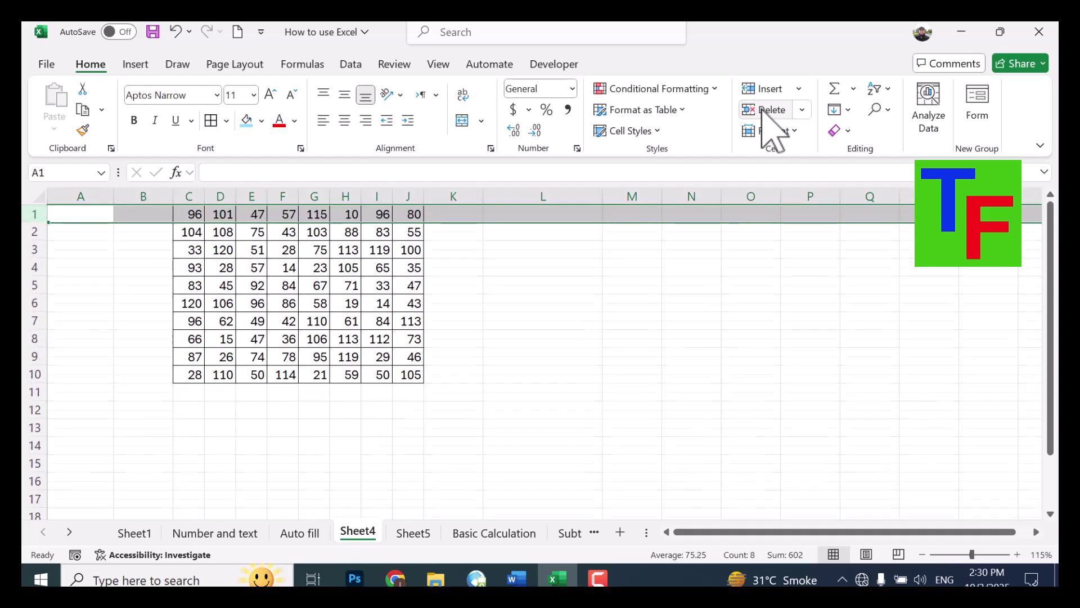
pyautogui.click(766, 110)
pyautogui.click(765, 110)
pyautogui.click(765, 110)
pyautogui.click(765, 111)
pyautogui.click(766, 111)
pyautogui.click(765, 110)
pyautogui.click(765, 110)
pyautogui.click(765, 111)
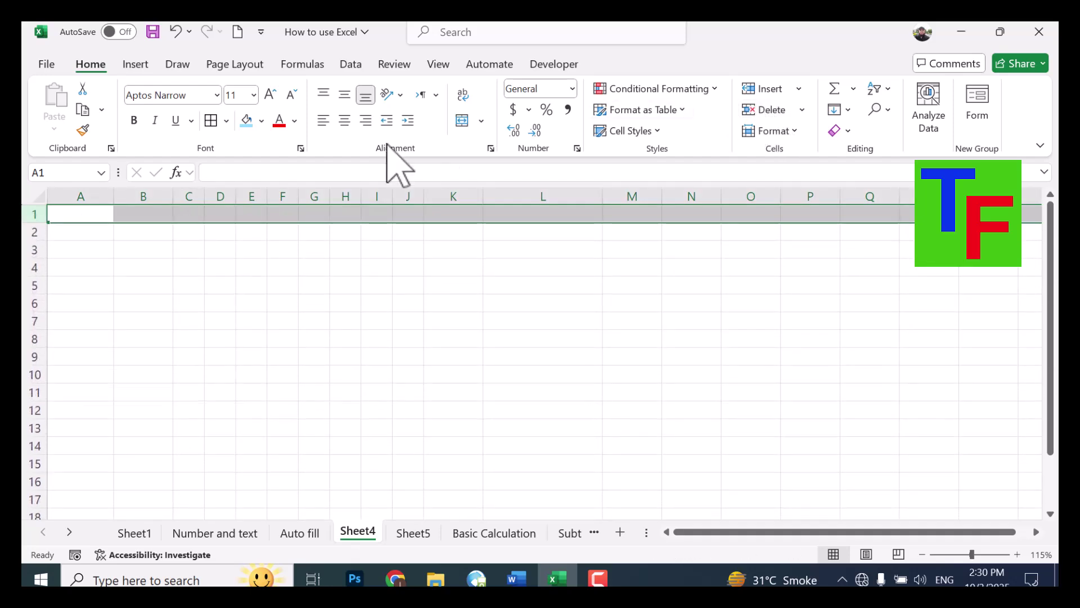
# - Undo all the row deletions on Sheet4 and the uniform narrowing of columns C to J
pyautogui.click(176, 31)
pyautogui.click(176, 32)
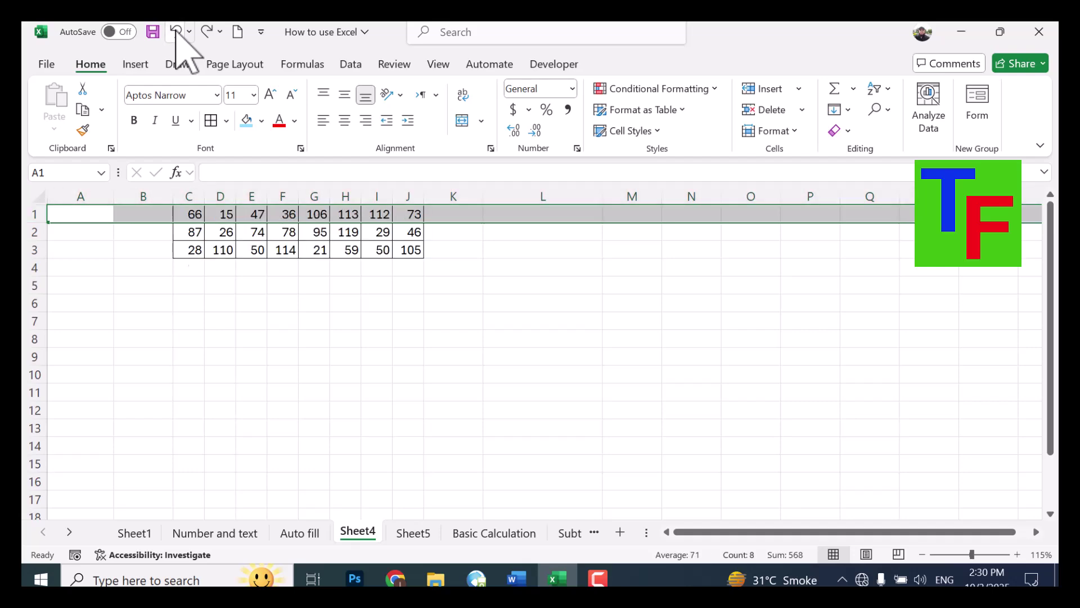
pyautogui.click(176, 32)
pyautogui.click(176, 32)
pyautogui.click(176, 31)
pyautogui.click(176, 31)
pyautogui.click(176, 32)
pyautogui.click(176, 32)
pyautogui.click(176, 32)
pyautogui.click(176, 31)
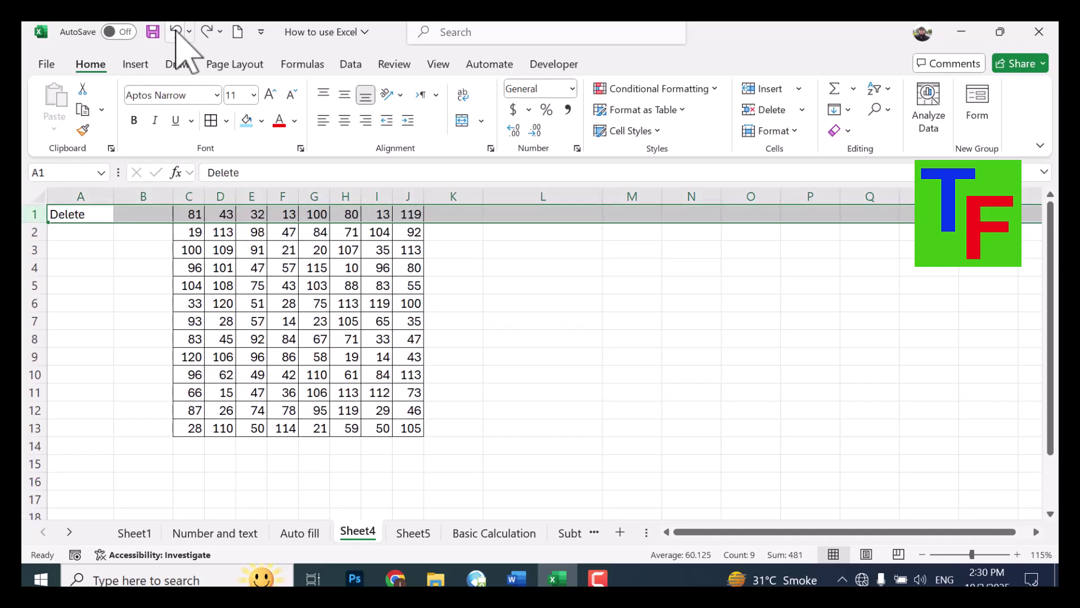
pyautogui.click(176, 31)
pyautogui.click(176, 31)
pyautogui.click(176, 31)
pyautogui.click(176, 31)
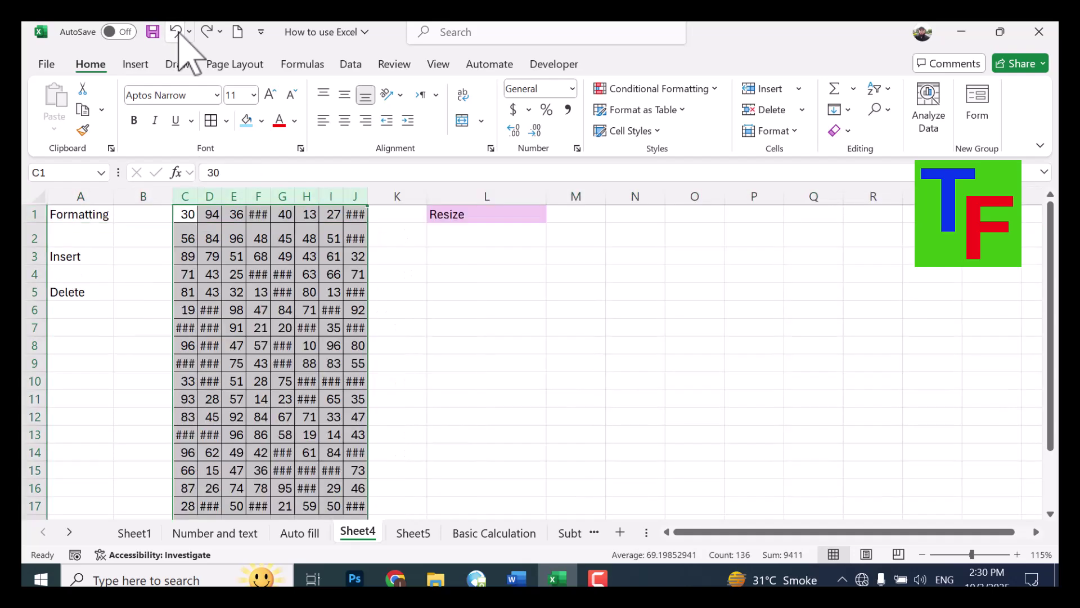
pyautogui.click(178, 33)
pyautogui.scroll(-1, 178, 33)
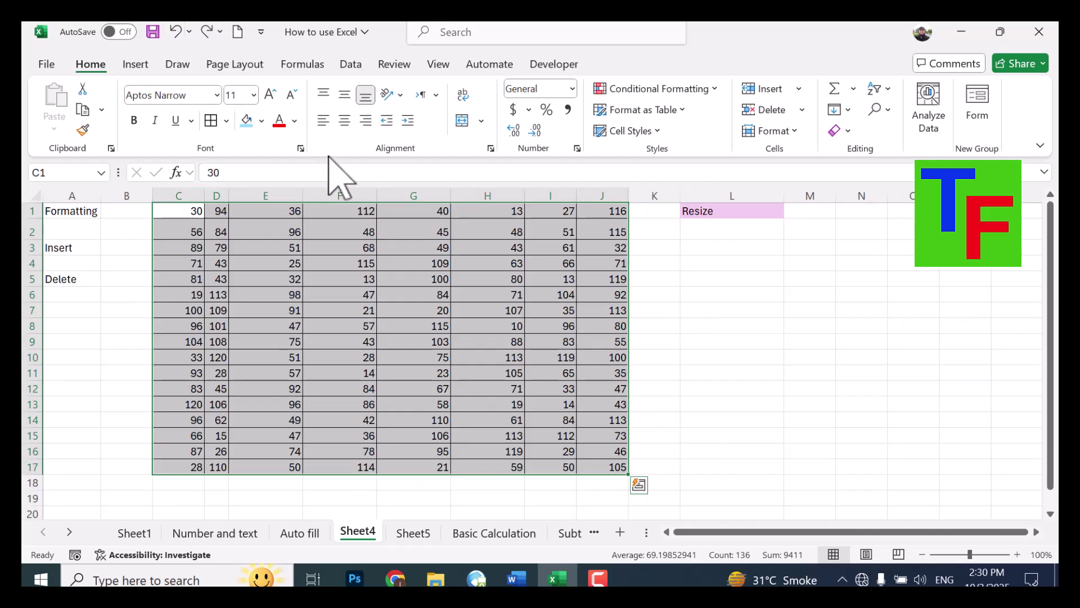
# - Insert two blank columns before column F and five blank rows above row 4 in the number table
pyautogui.click(349, 190)
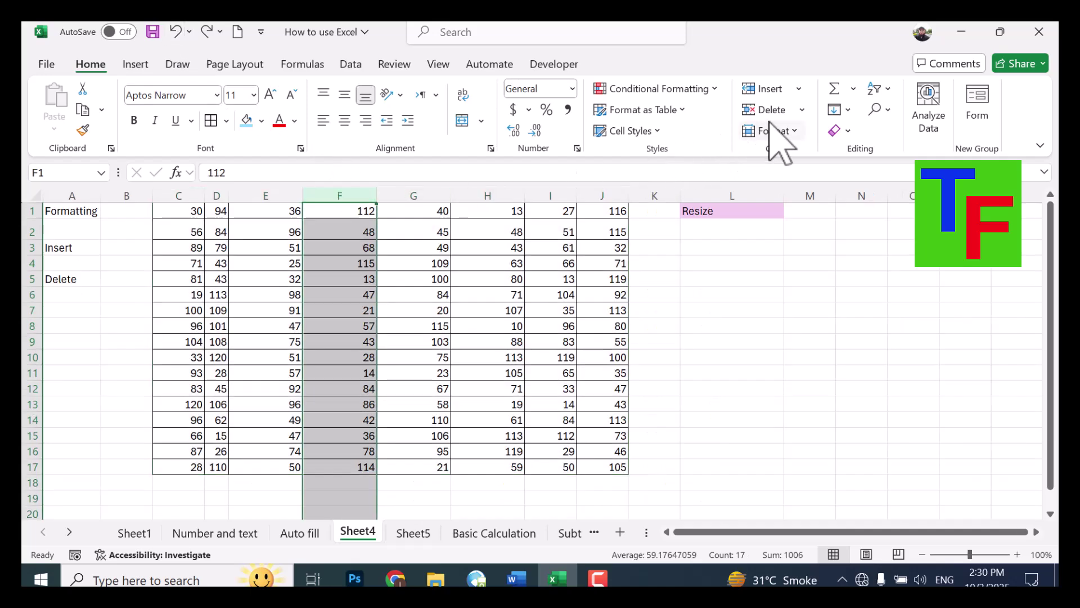
pyautogui.click(776, 88)
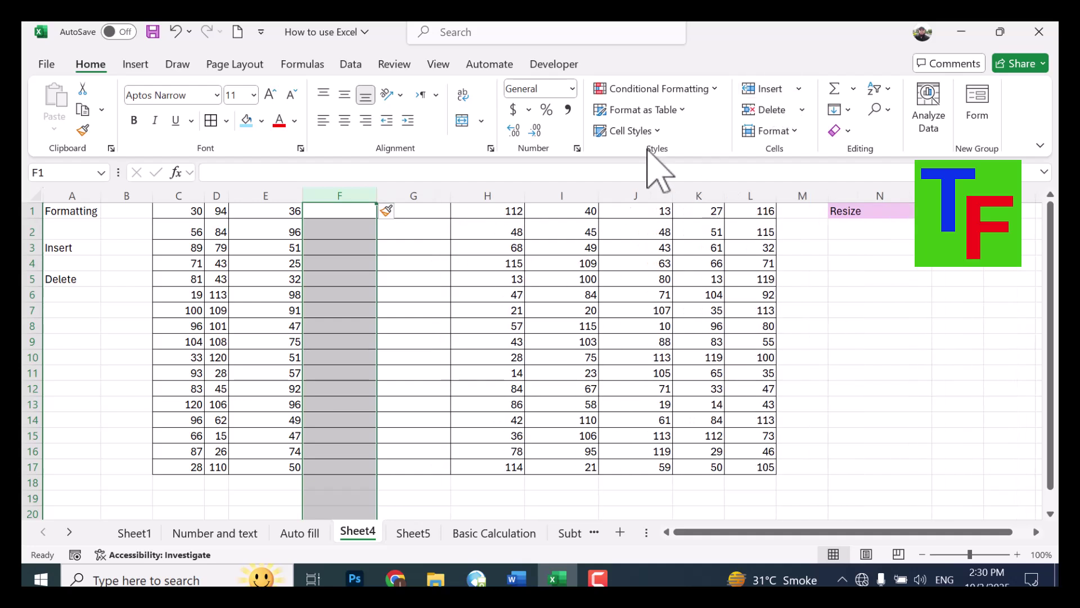
pyautogui.click(31, 265)
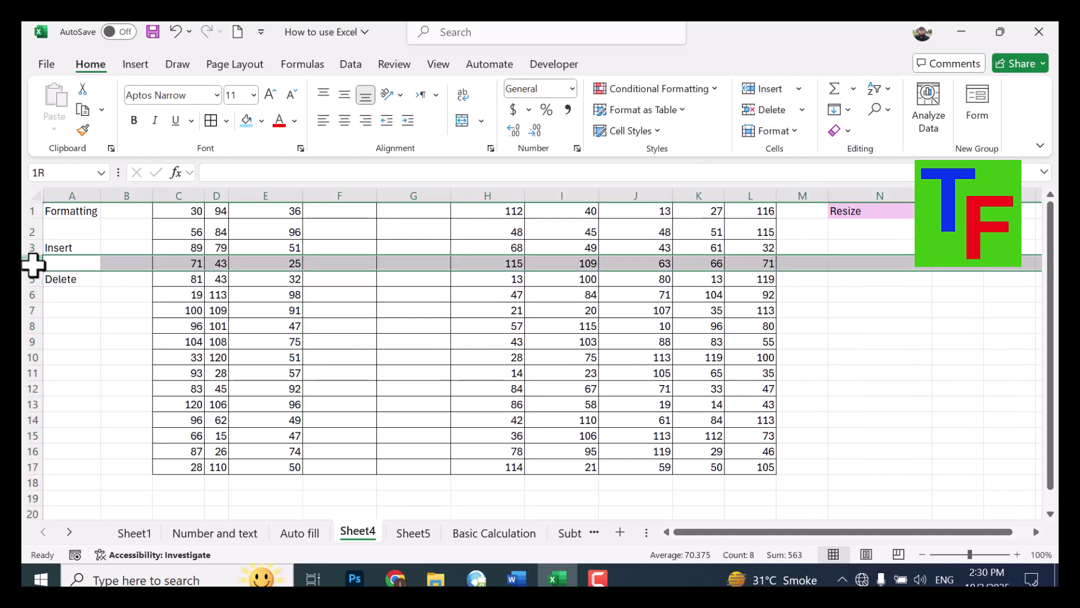
pyautogui.click(767, 89)
pyautogui.click(766, 89)
pyautogui.click(767, 89)
pyautogui.click(767, 89)
pyautogui.click(768, 89)
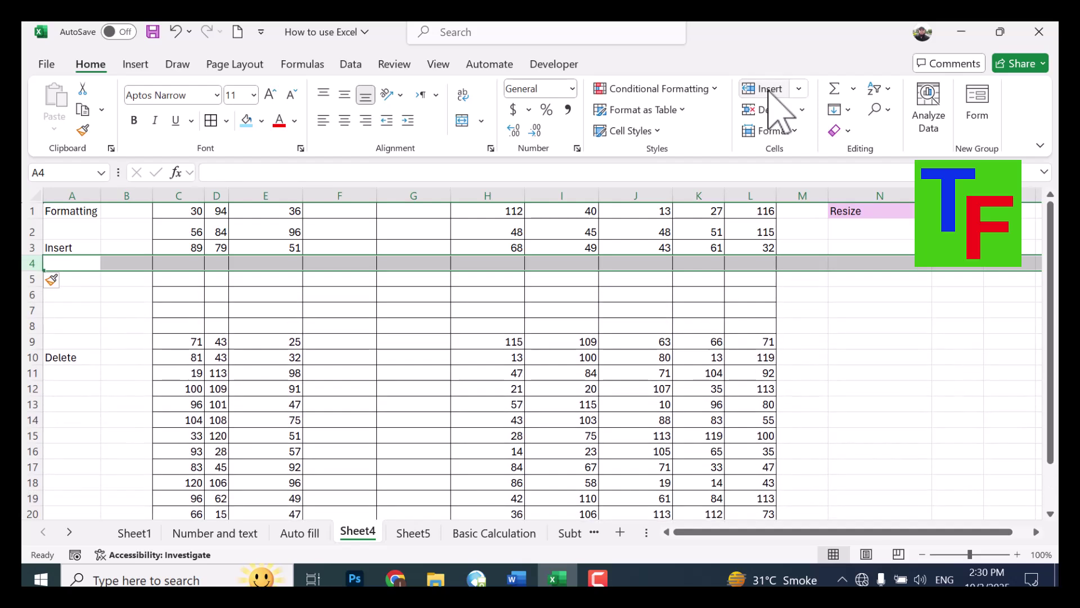
# - On the Basic Calculation sheet, add the two amounts above the Total cell B3 with the formula =B1+B2
pyautogui.click(430, 534)
pyautogui.click(512, 537)
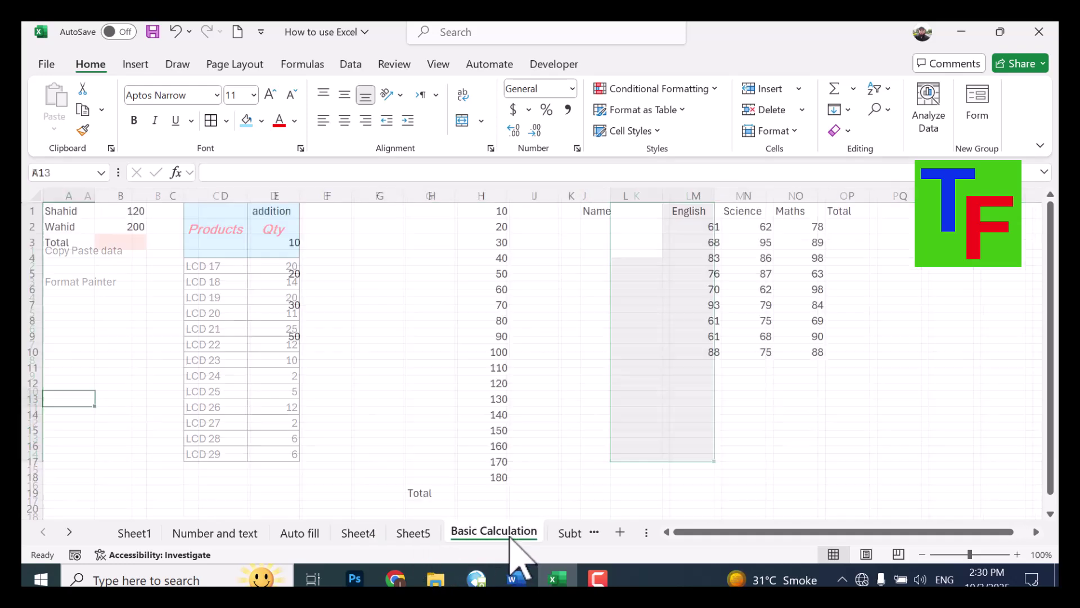
pyautogui.click(138, 211)
pyautogui.click(127, 226)
pyautogui.click(134, 246)
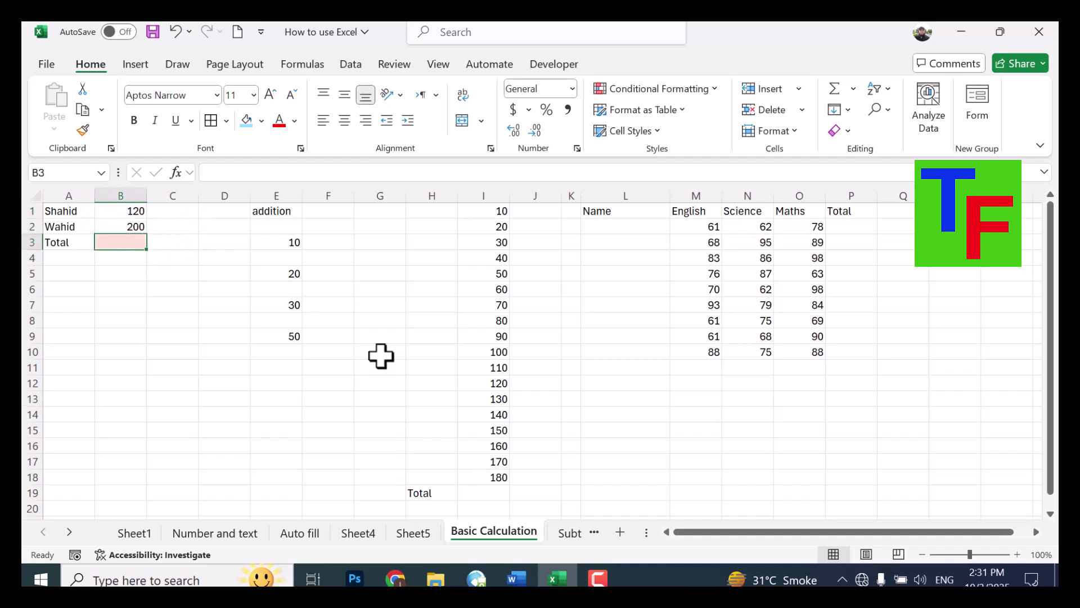
pyautogui.write('=')
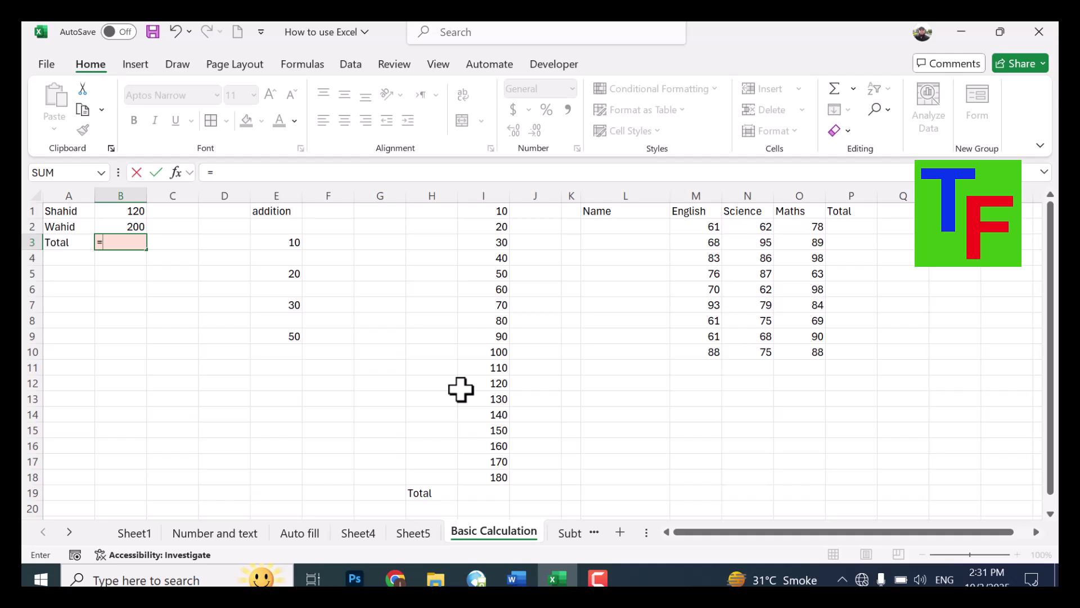
pyautogui.click(129, 206)
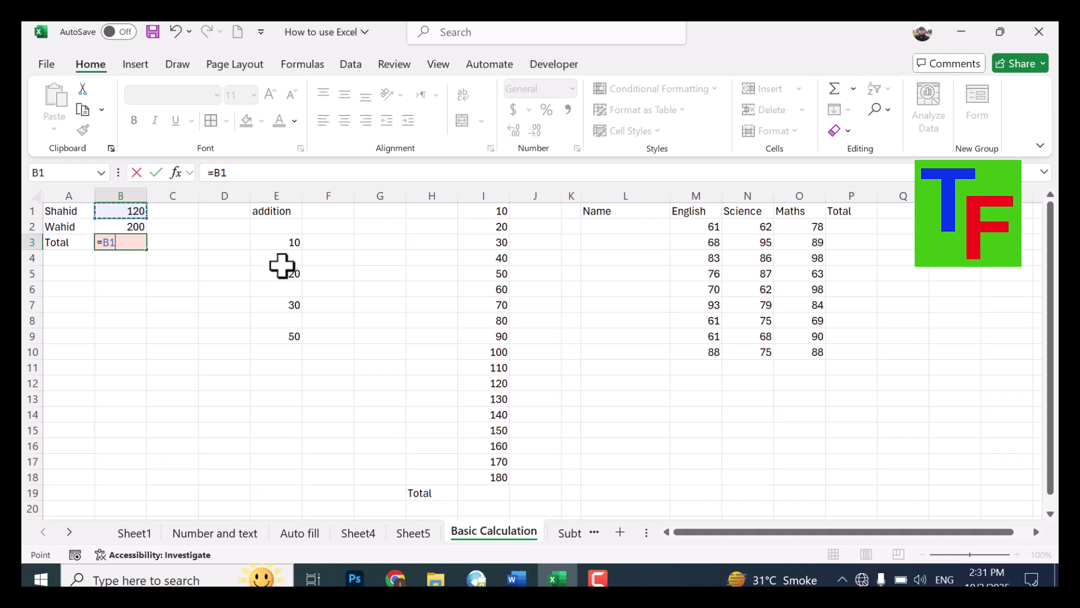
pyautogui.click(132, 228)
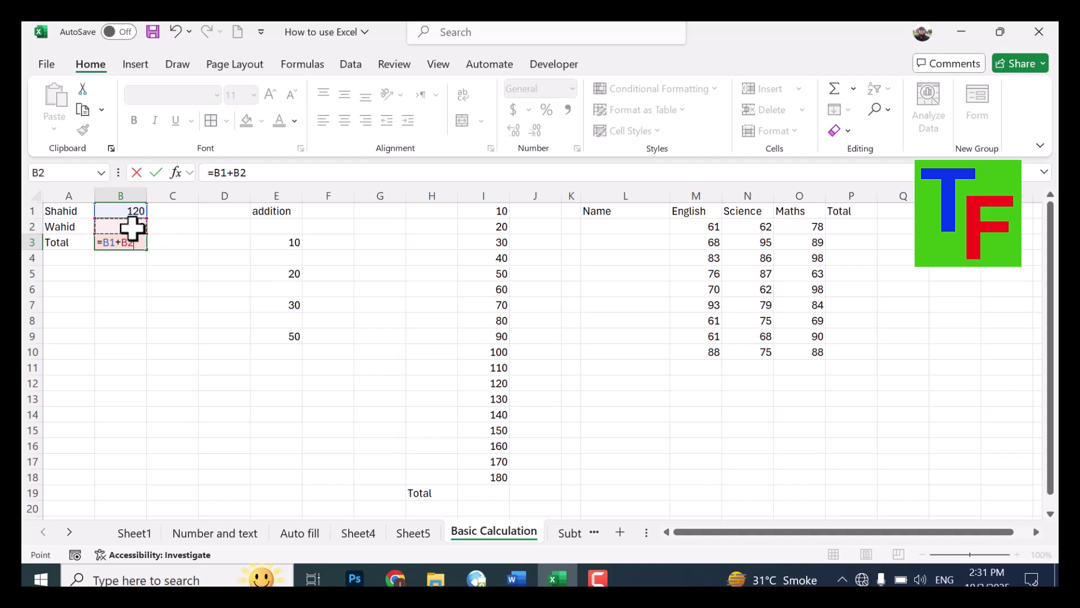
pyautogui.press('Return')
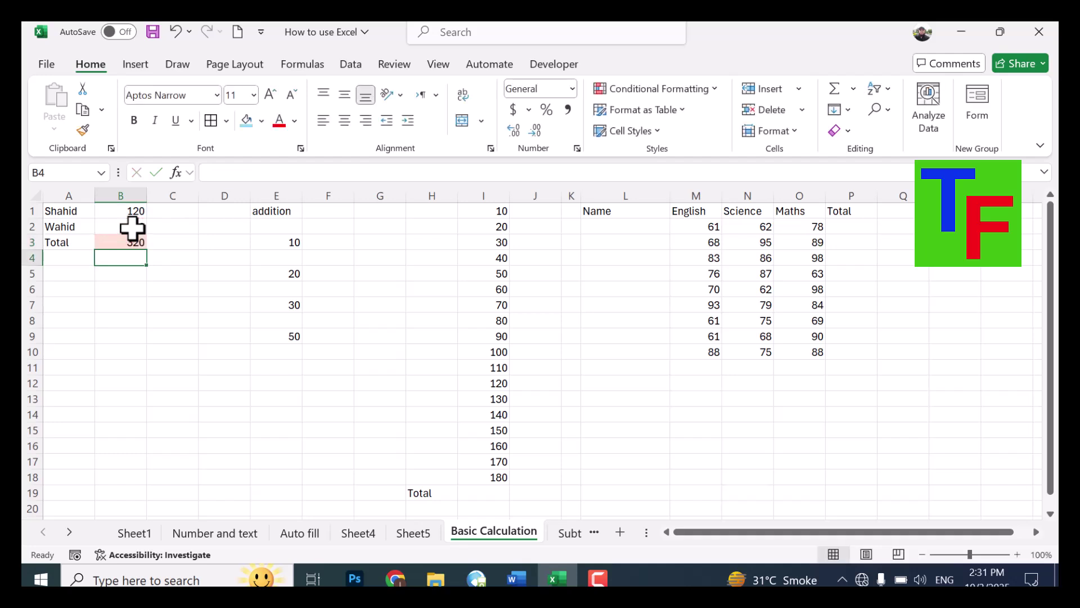
pyautogui.press('Up')
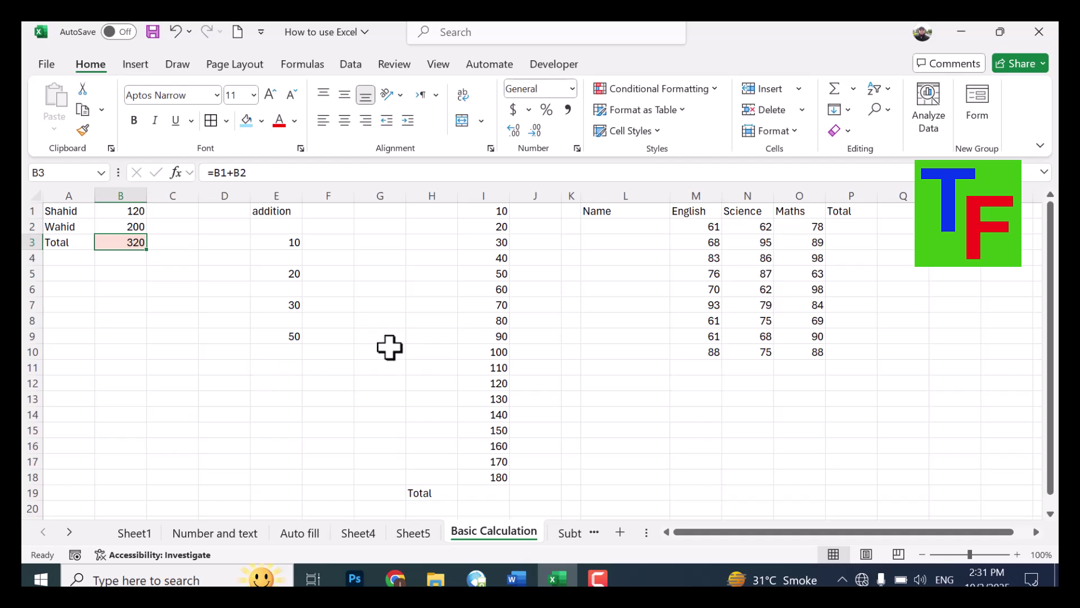
# - Enter a formula in cell E12 that adds the four spaced-out addition numbers in E3, E5, E7 and E9
pyautogui.click(286, 381)
pyautogui.write('=')
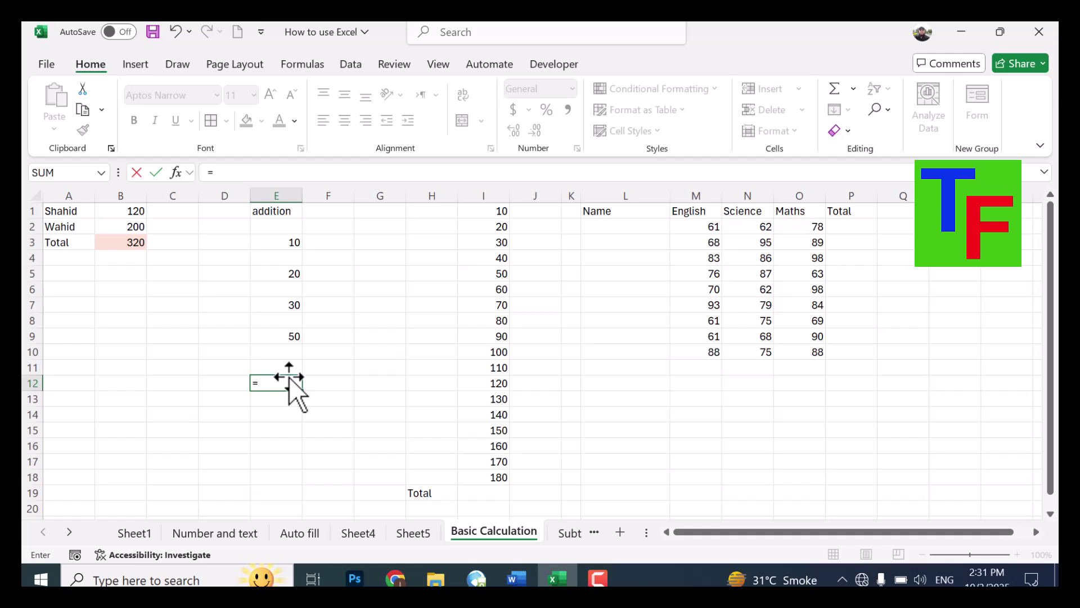
pyautogui.click(297, 241)
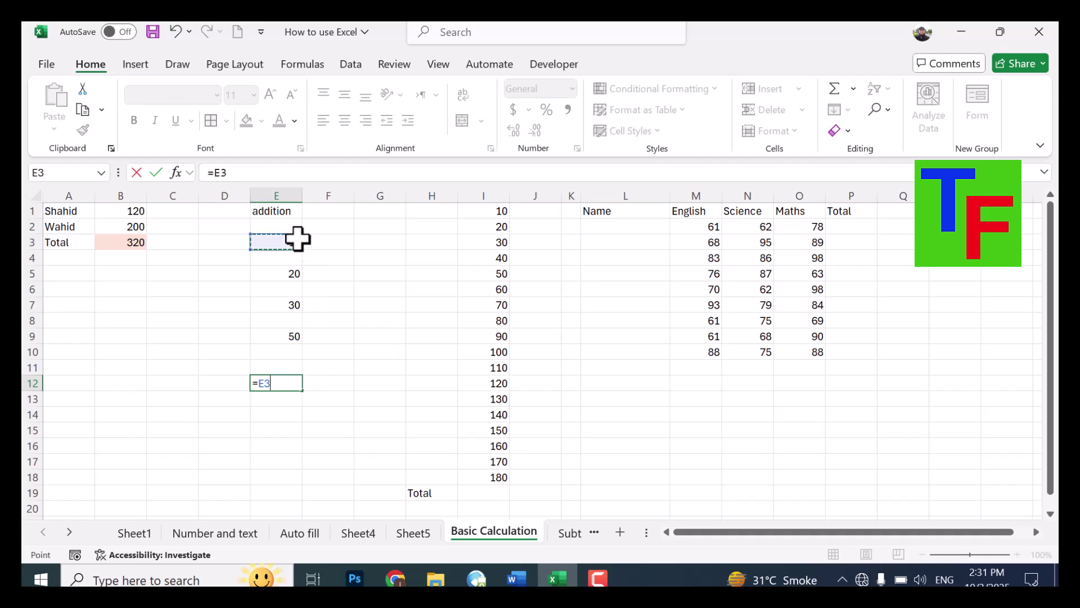
pyautogui.write('+')
pyautogui.click(284, 273)
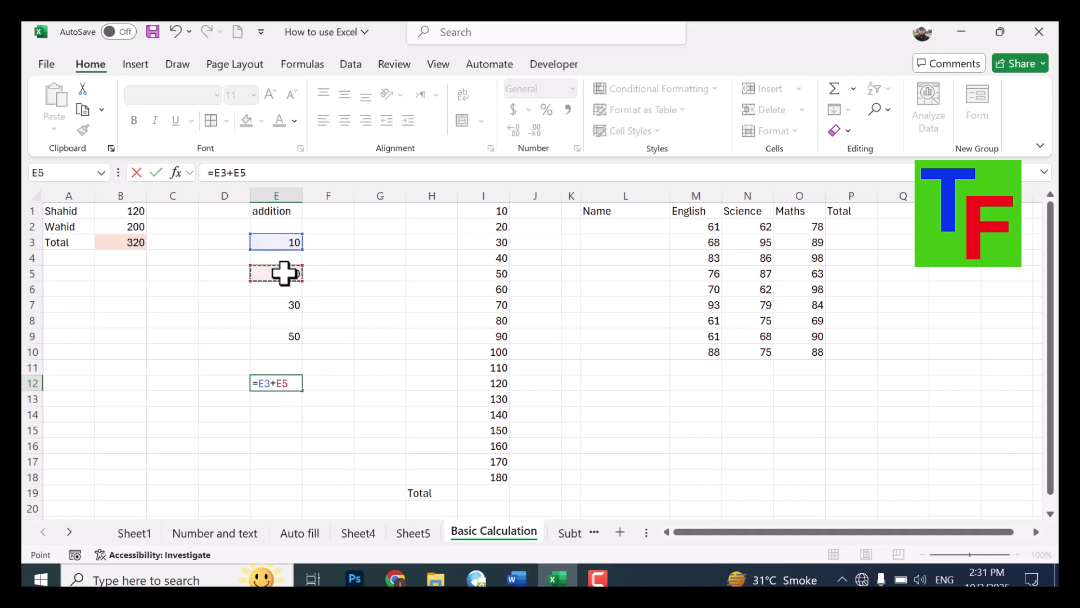
pyautogui.write('+')
pyautogui.click(290, 309)
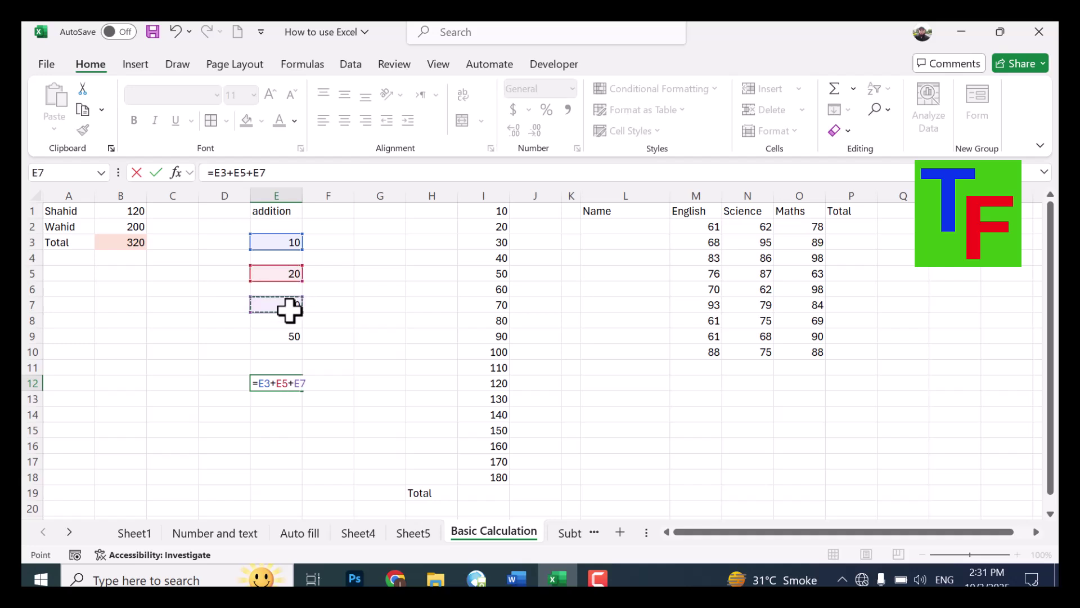
pyautogui.click(279, 338)
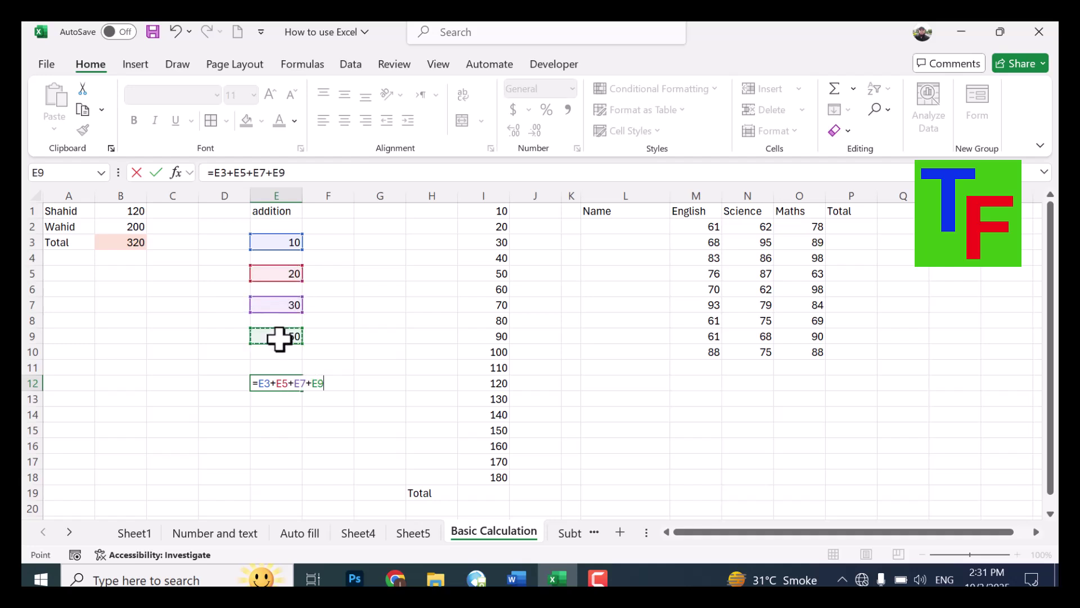
pyautogui.press('Return')
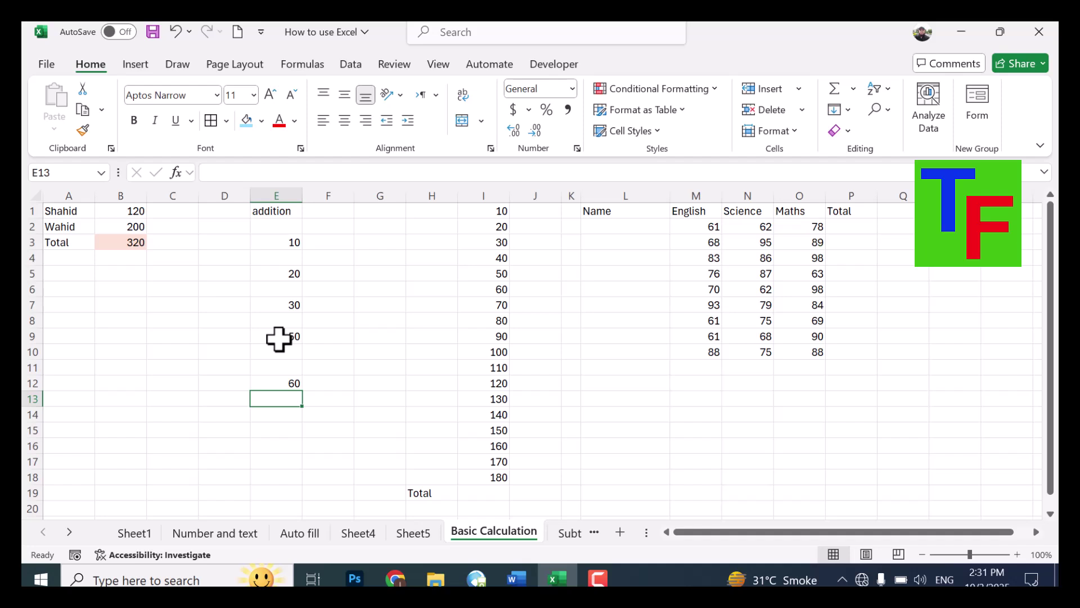
# - Correct the last reference in the E12 formula so it reads =E3+E5+E7+E9
pyautogui.press('Up')
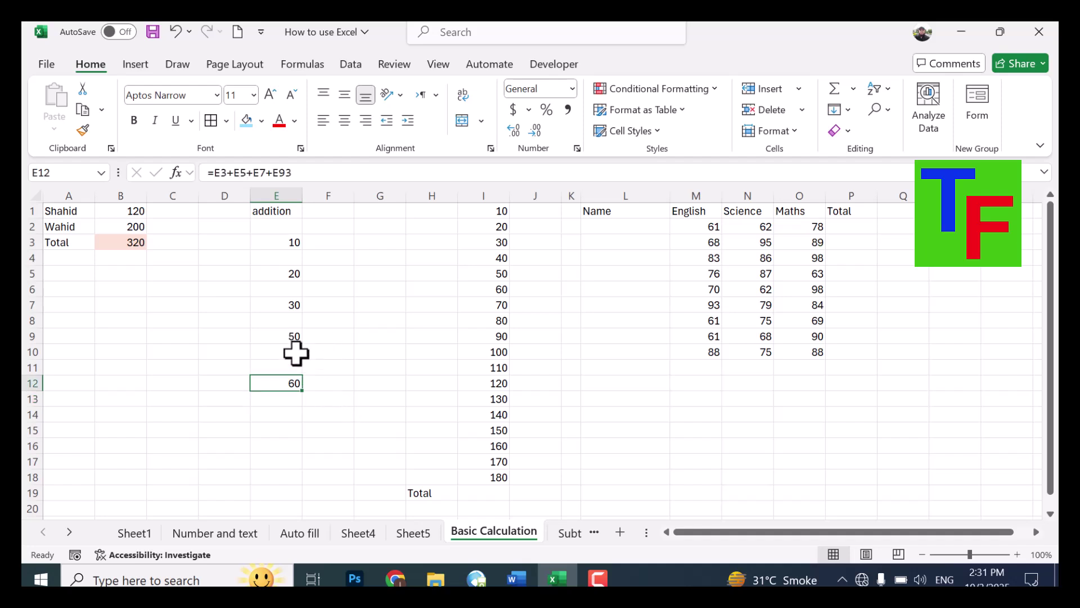
pyautogui.click(296, 173)
pyautogui.press('BackSpace')
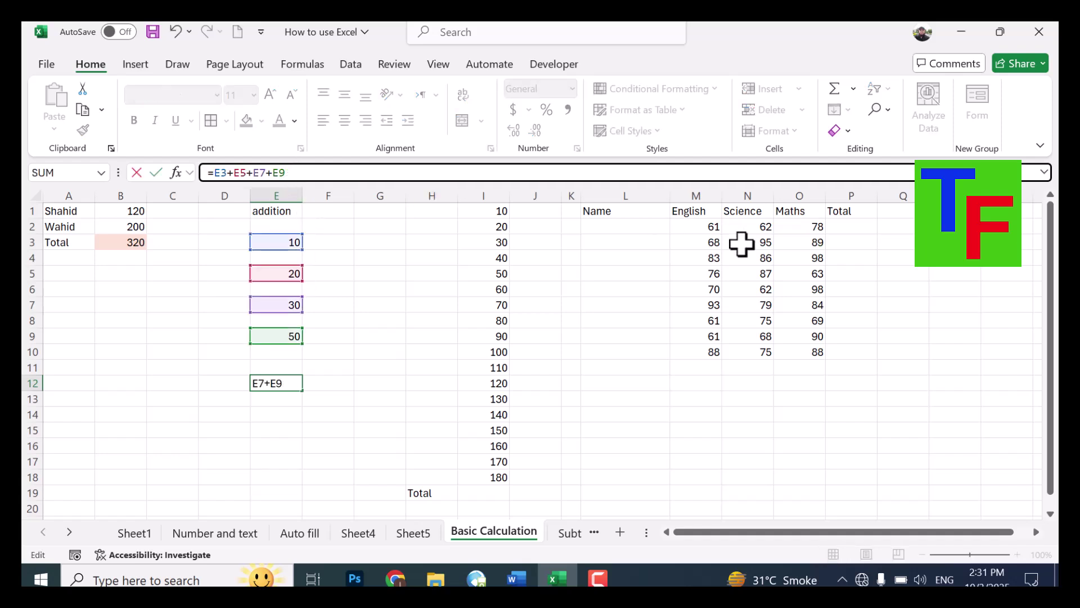
pyautogui.press('Return')
pyautogui.press('Up')
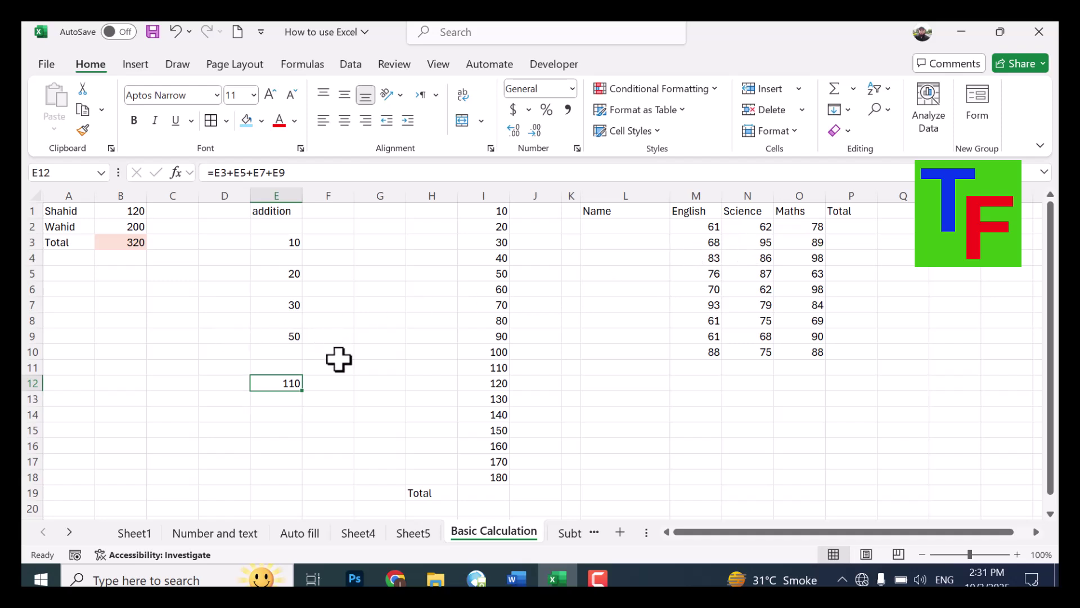
# - Try totalling the column I numbers in cell I19 with a SUM formula over I1:I18
pyautogui.scroll(-2, 338, 359)
pyautogui.scroll(2, 339, 359)
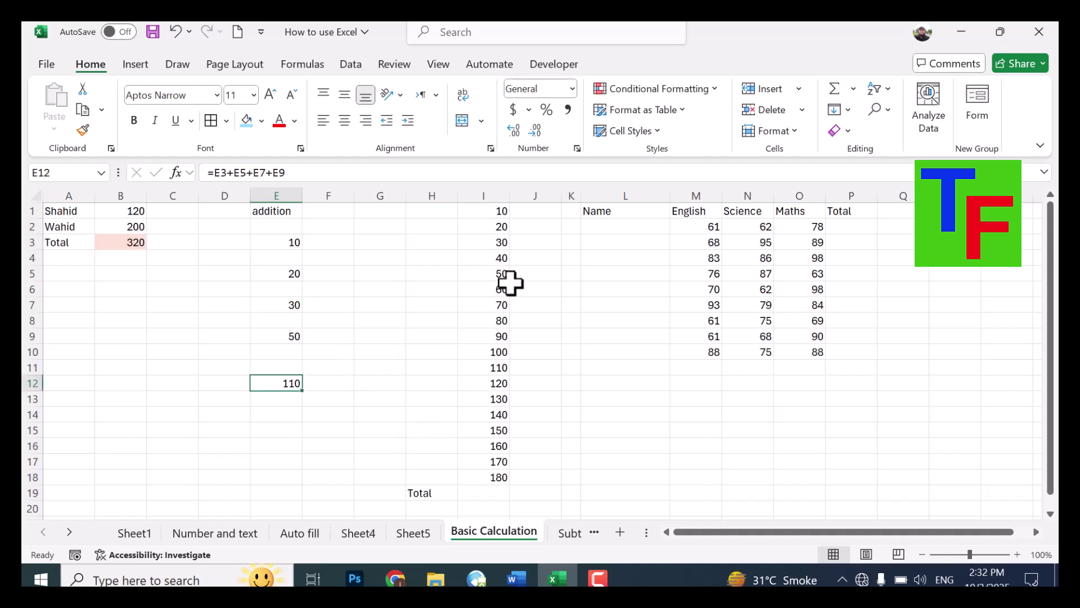
pyautogui.moveTo(501, 225); pyautogui.dragTo(492, 396)
pyautogui.scroll(-2, 501, 415)
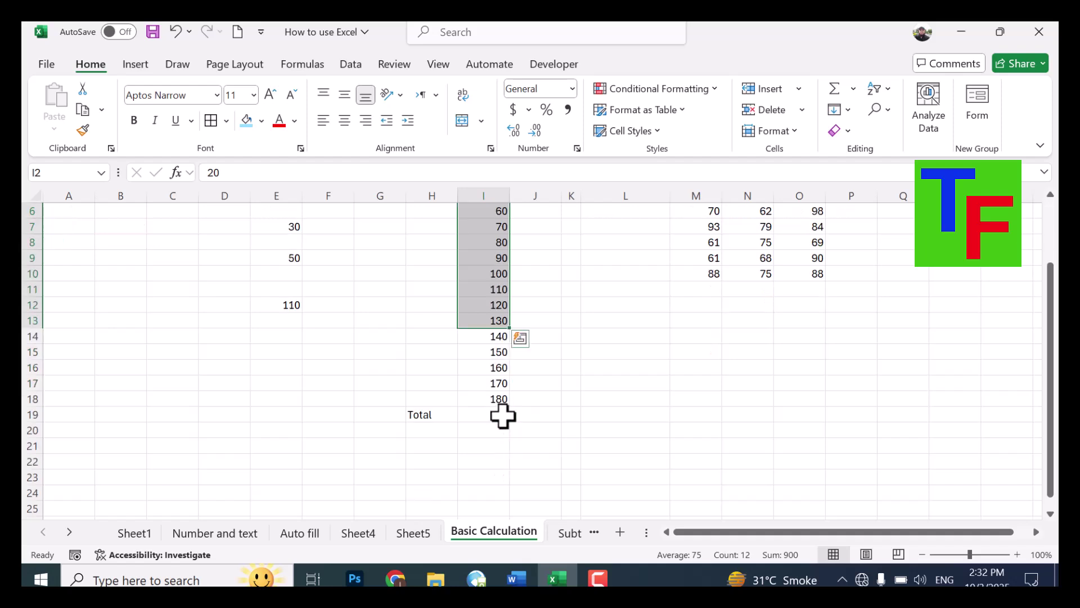
pyautogui.click(495, 415)
pyautogui.scroll(2, 668, 465)
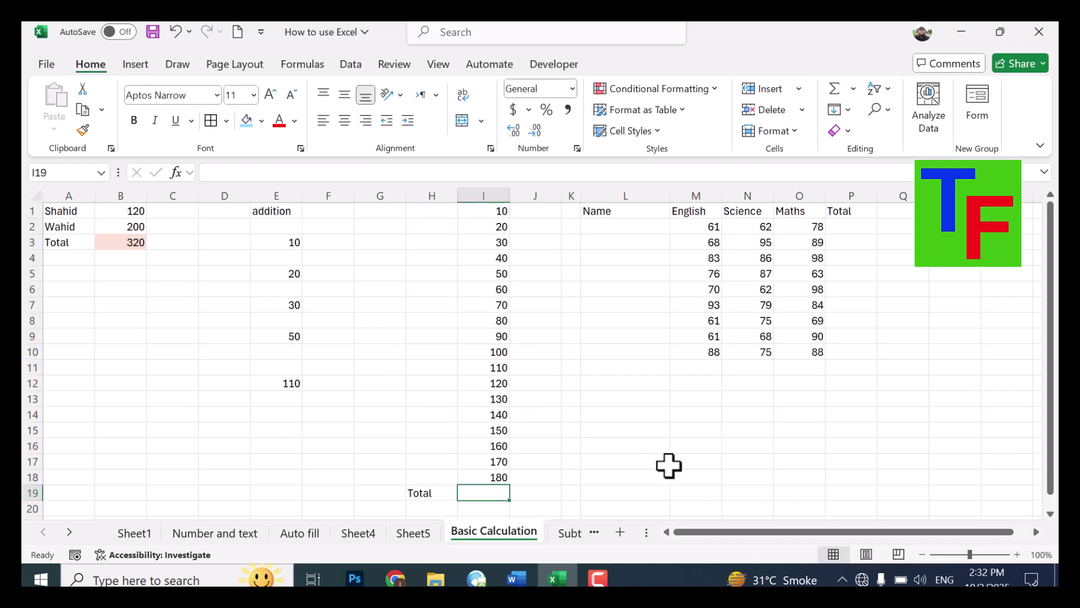
pyautogui.write('=sum')
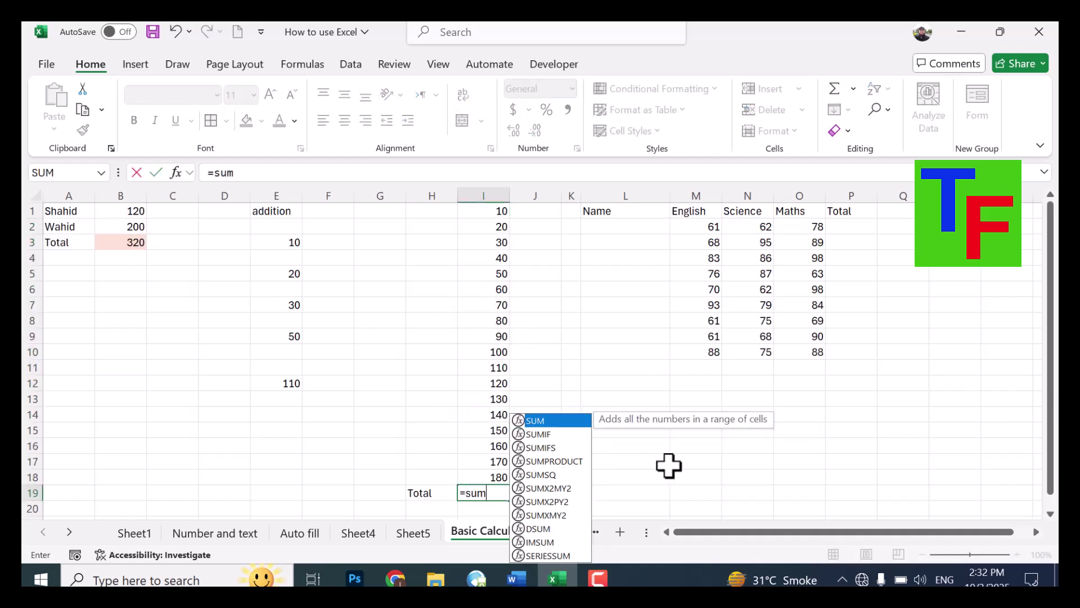
pyautogui.write('(')
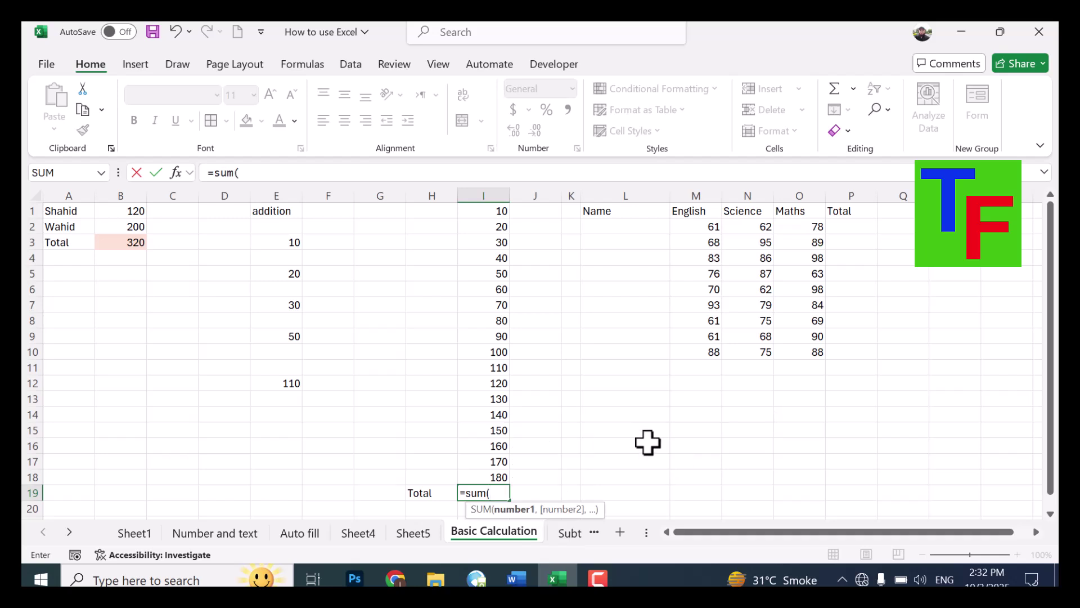
pyautogui.moveTo(498, 213); pyautogui.dragTo(482, 466)
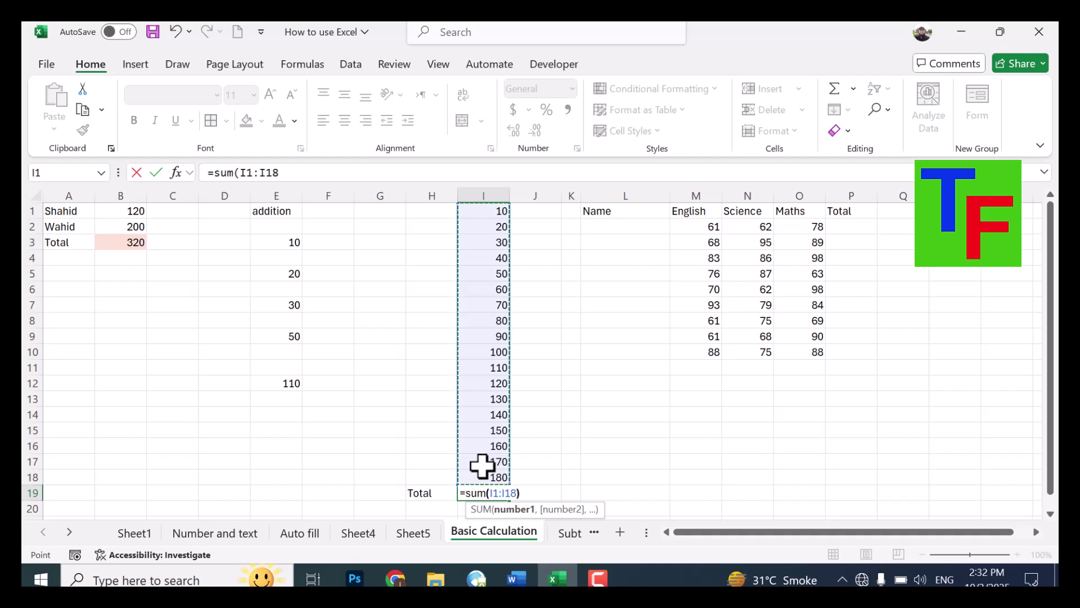
pyautogui.write(')')
pyautogui.press('Return')
pyautogui.press('Up')
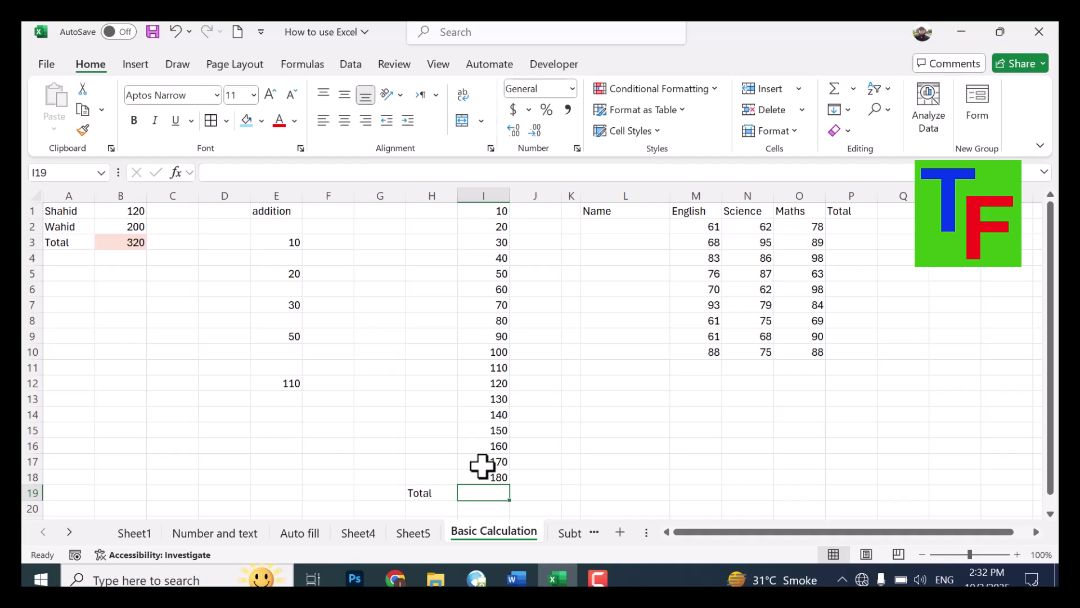
pyautogui.write('=su')
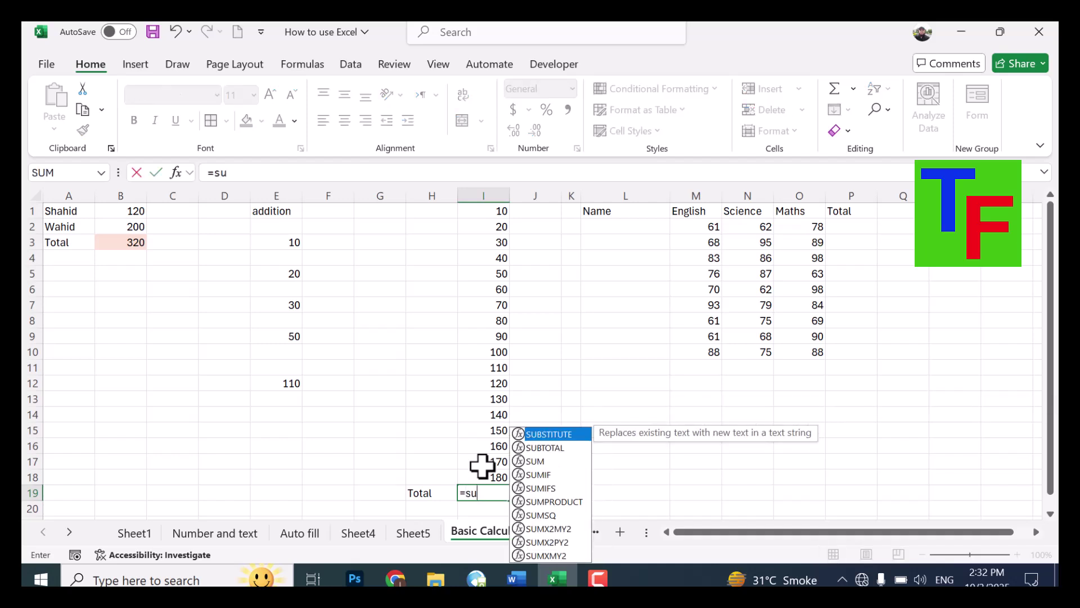
pyautogui.write('m(')
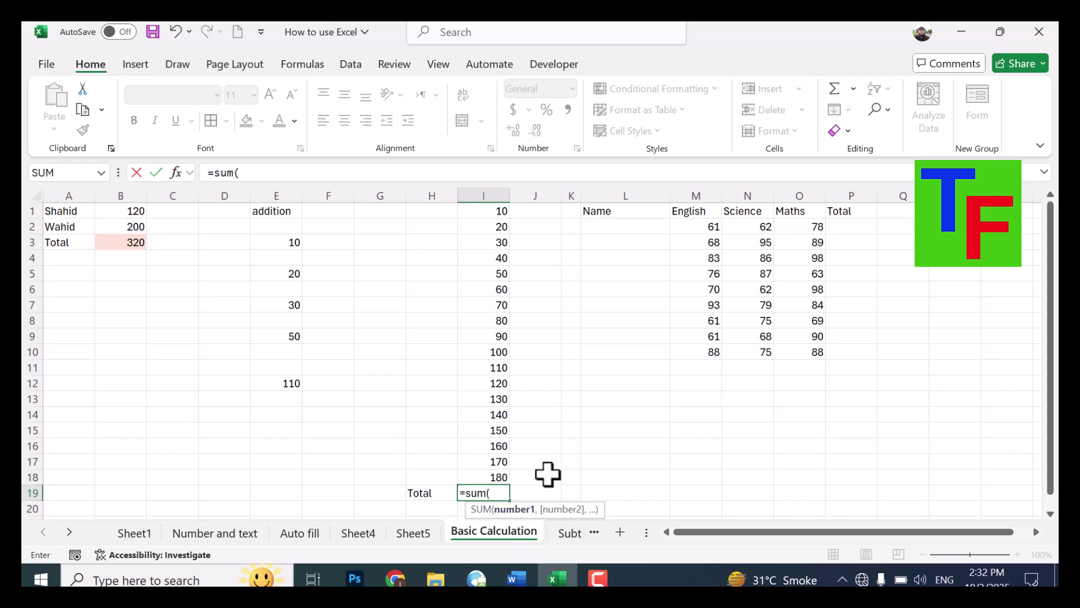
pyautogui.press('Escape')
# - Total the column I numbers in cell I19 with a SUM formula over I1:I18
pyautogui.keyDown('ctrl'); pyautogui.scroll(5, 547, 475); pyautogui.keyUp('ctrl')
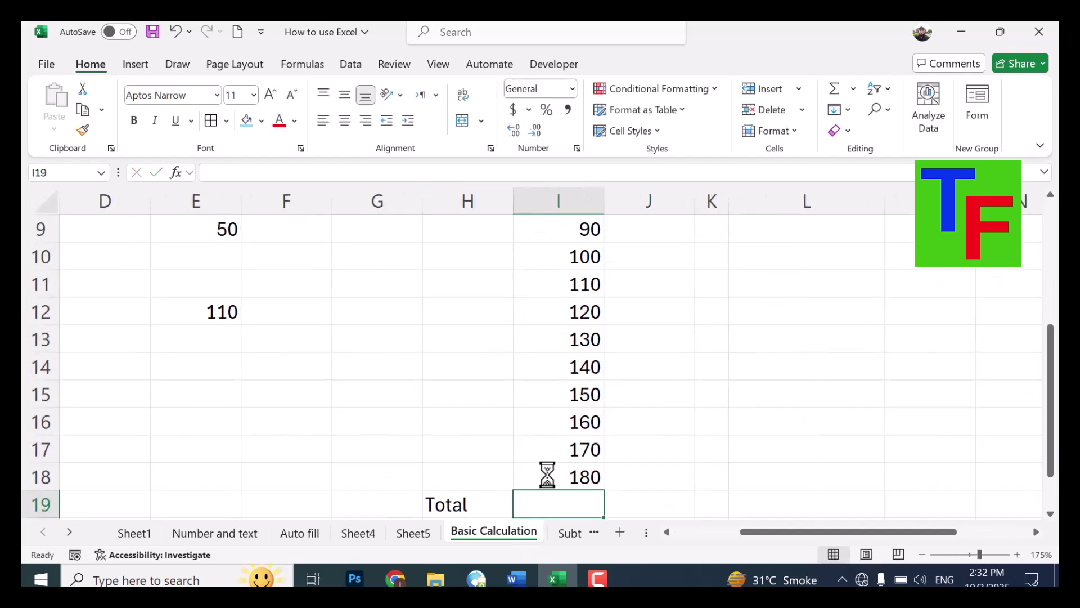
pyautogui.write('=sum(')
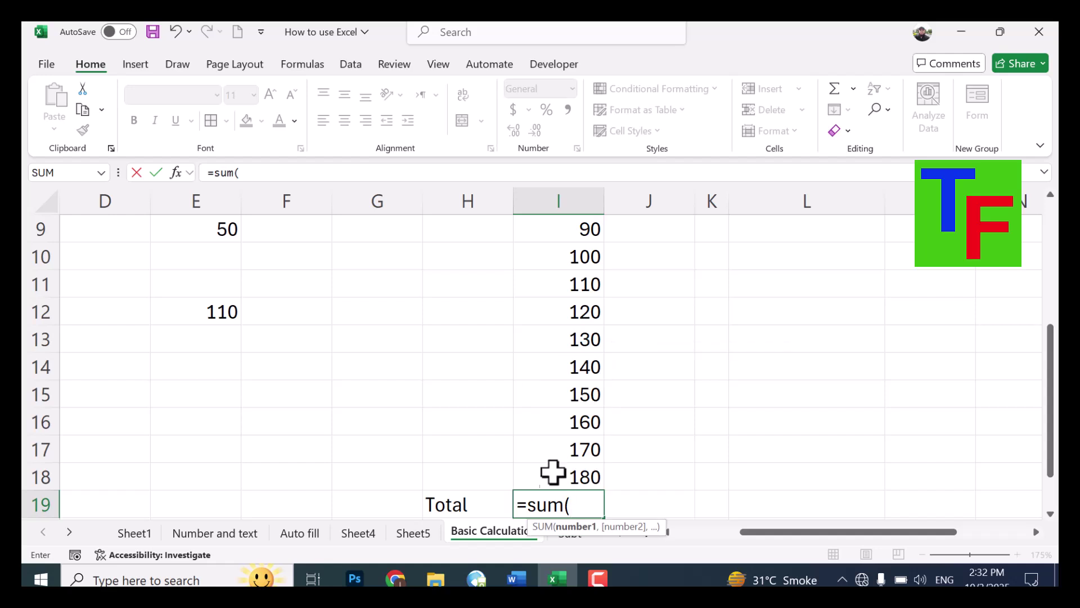
pyautogui.scroll(3, 564, 350)
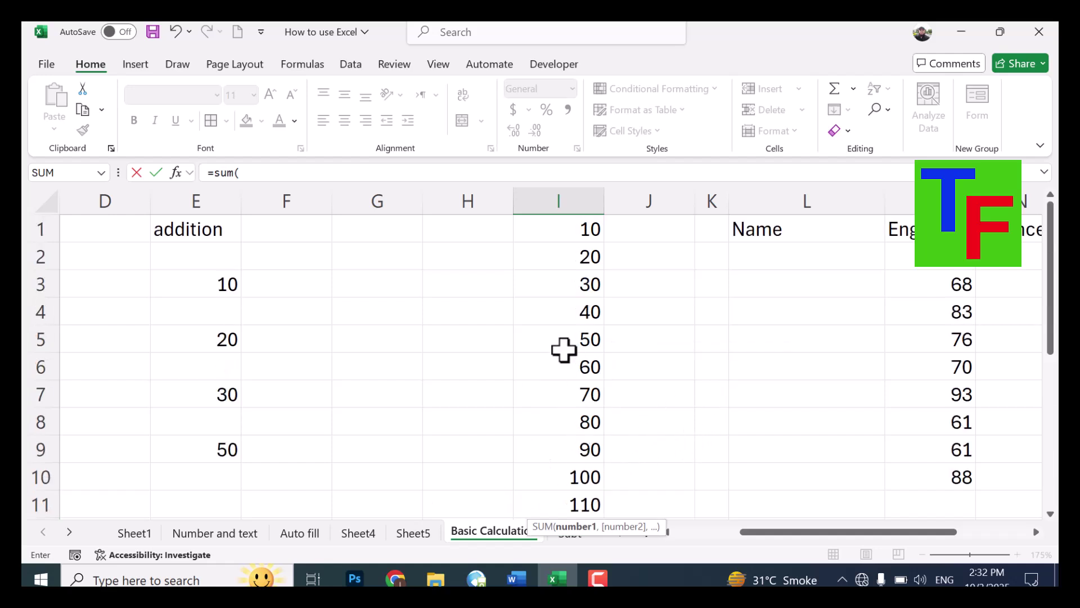
pyautogui.moveTo(581, 231); pyautogui.dragTo(575, 446)
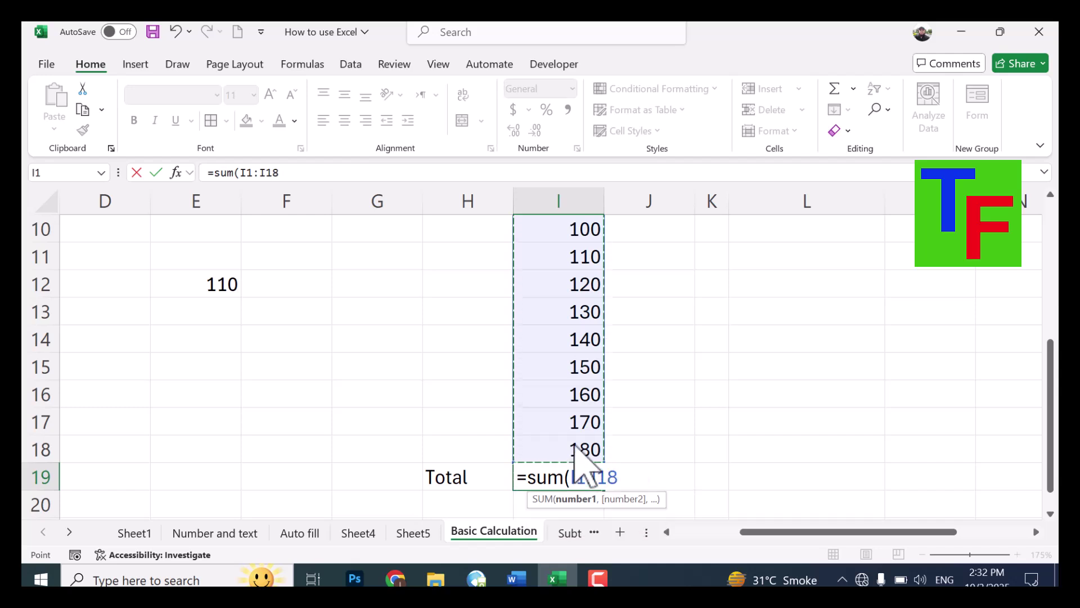
pyautogui.press('Return')
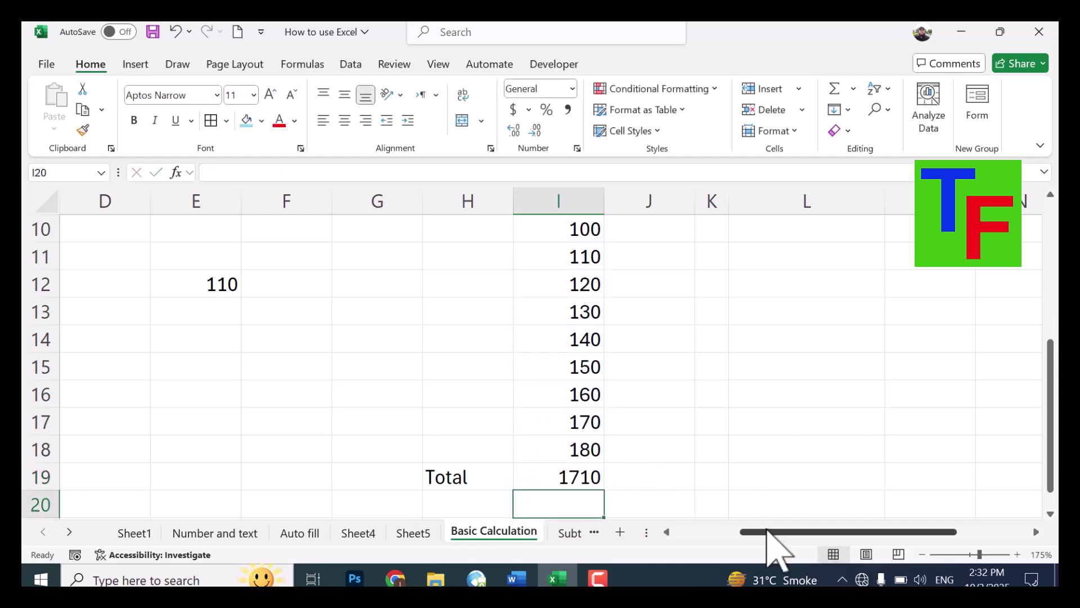
# - Total the first student's English, Science and Maths marks in cell P2 with a SUM formula over M2:O2
pyautogui.moveTo(771, 532); pyautogui.dragTo(906, 532)
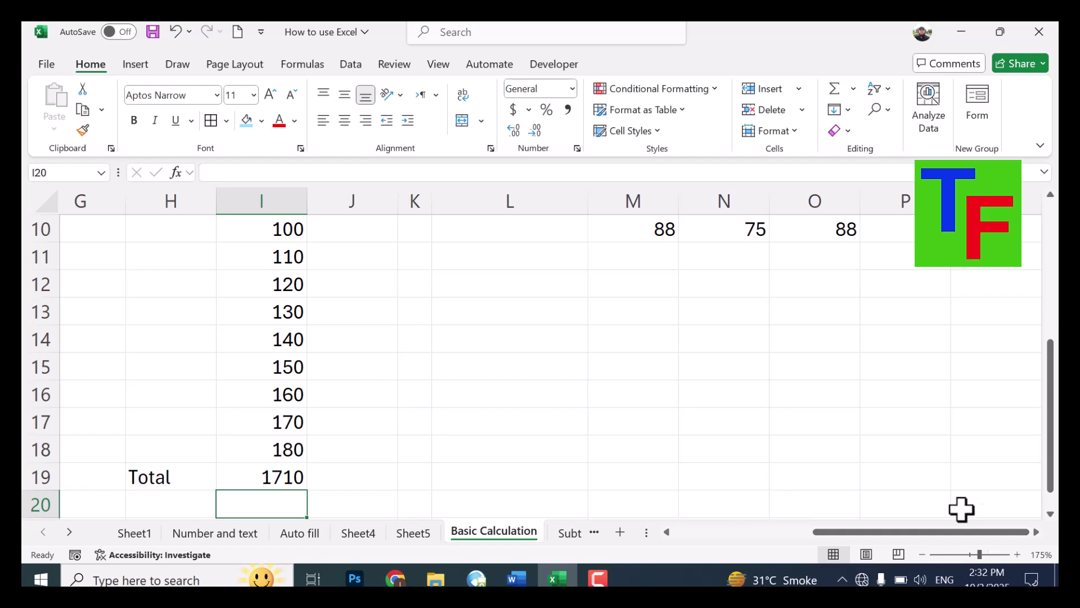
pyautogui.scroll(3, 964, 480)
pyautogui.moveTo(661, 257); pyautogui.dragTo(847, 476)
pyautogui.click(908, 251)
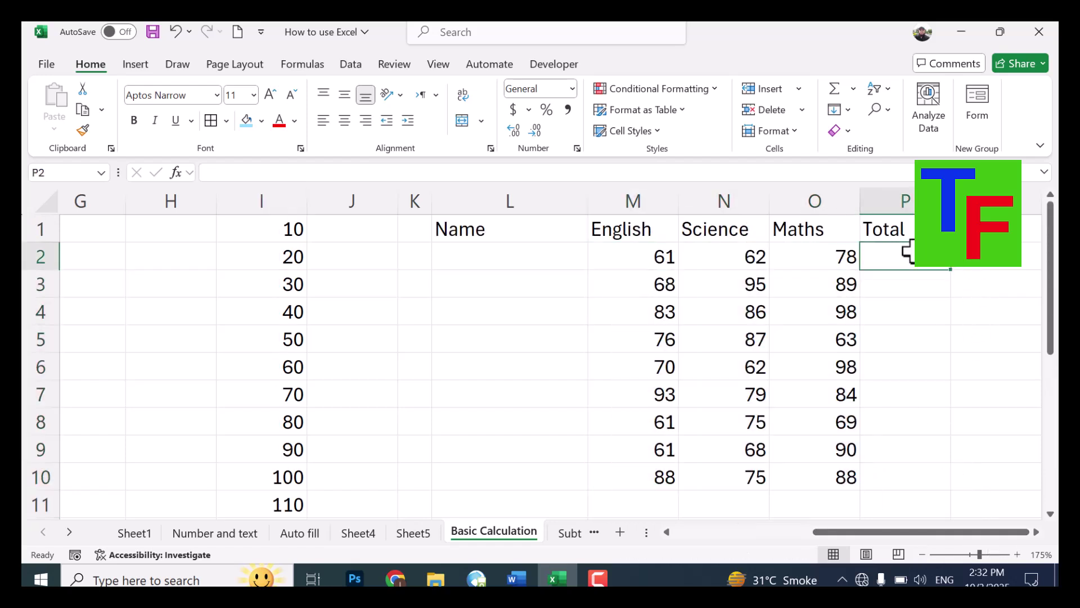
pyautogui.write('=sum(')
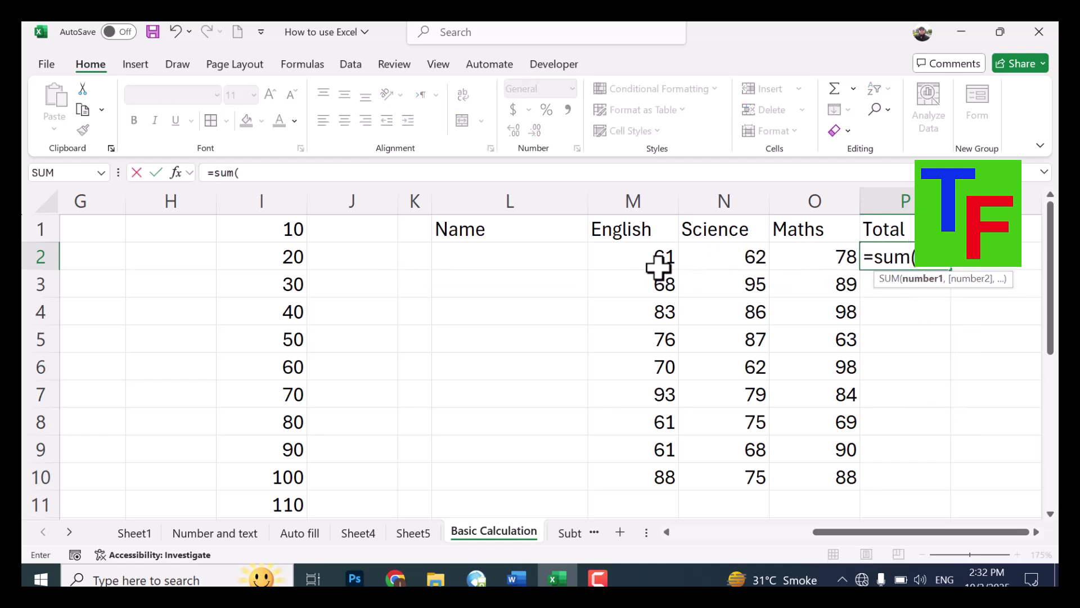
pyautogui.moveTo(656, 261); pyautogui.dragTo(833, 262)
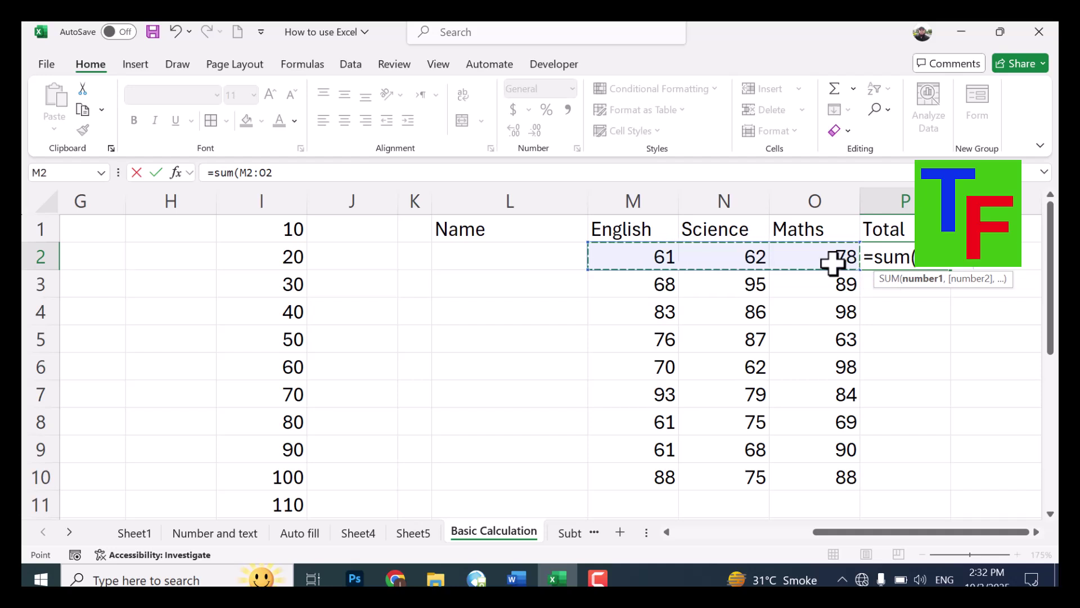
pyautogui.press('Return')
pyautogui.press('Left')
pyautogui.press('Right')
pyautogui.press('Down')
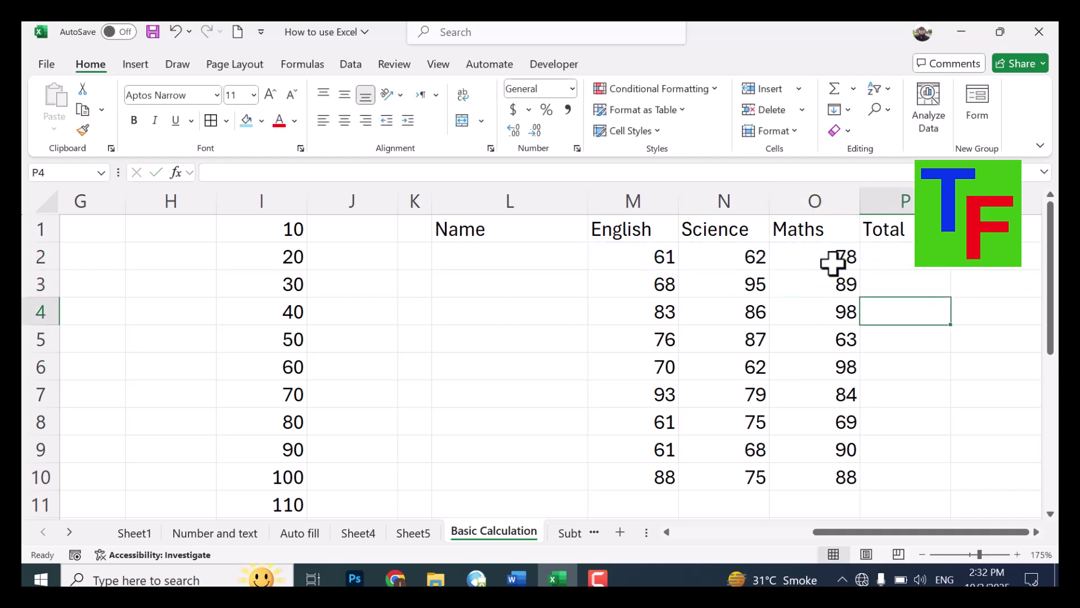
pyautogui.press('Up')
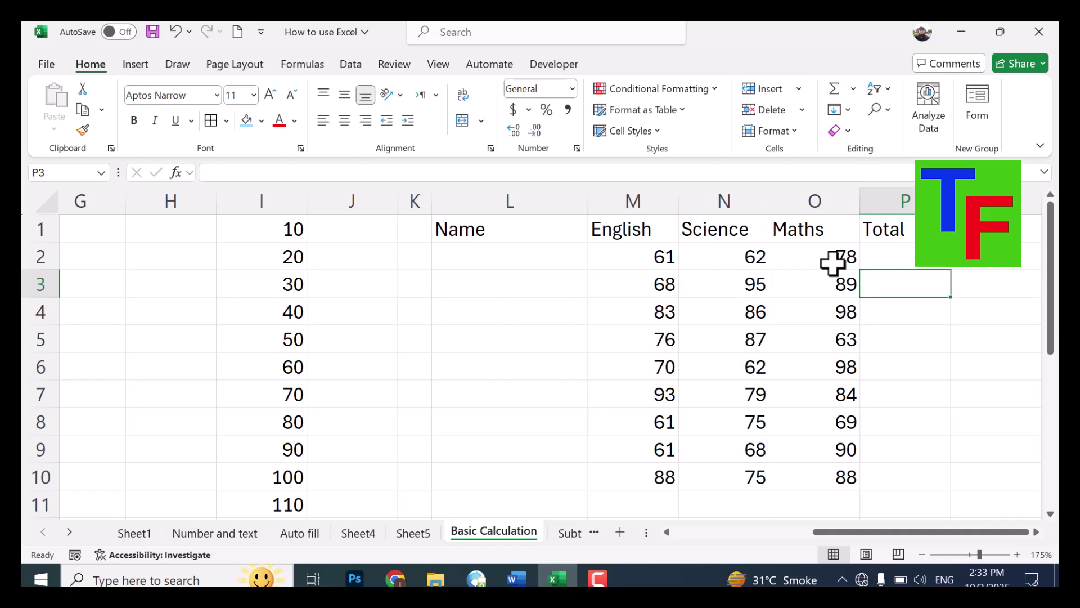
# - Fill the P2 total formula down through P10 and check the copied formula in P3
pyautogui.click(906, 260)
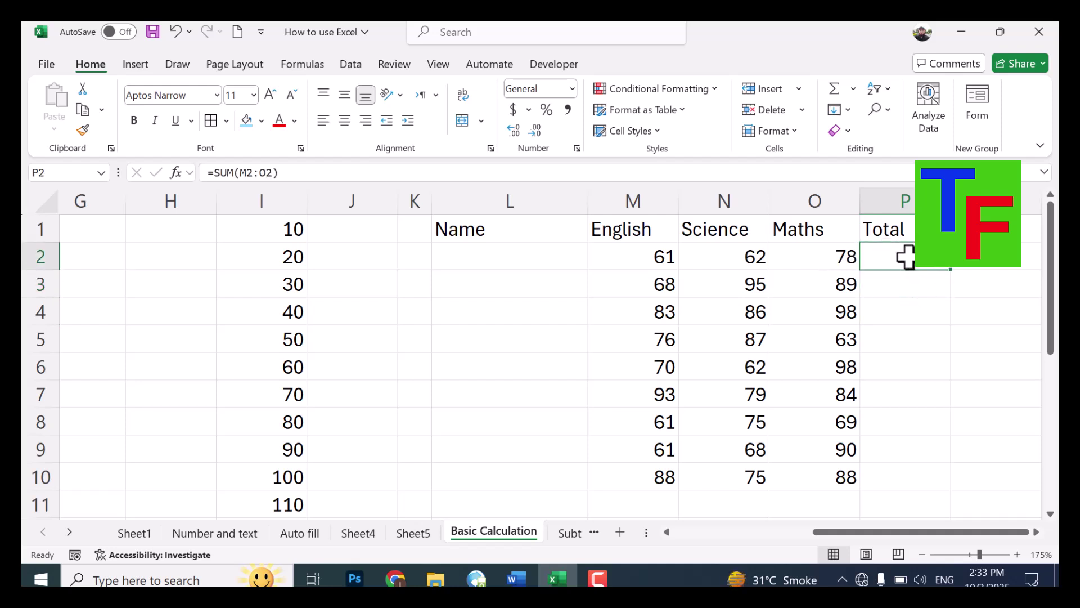
pyautogui.moveTo(955, 274); pyautogui.dragTo(938, 485)
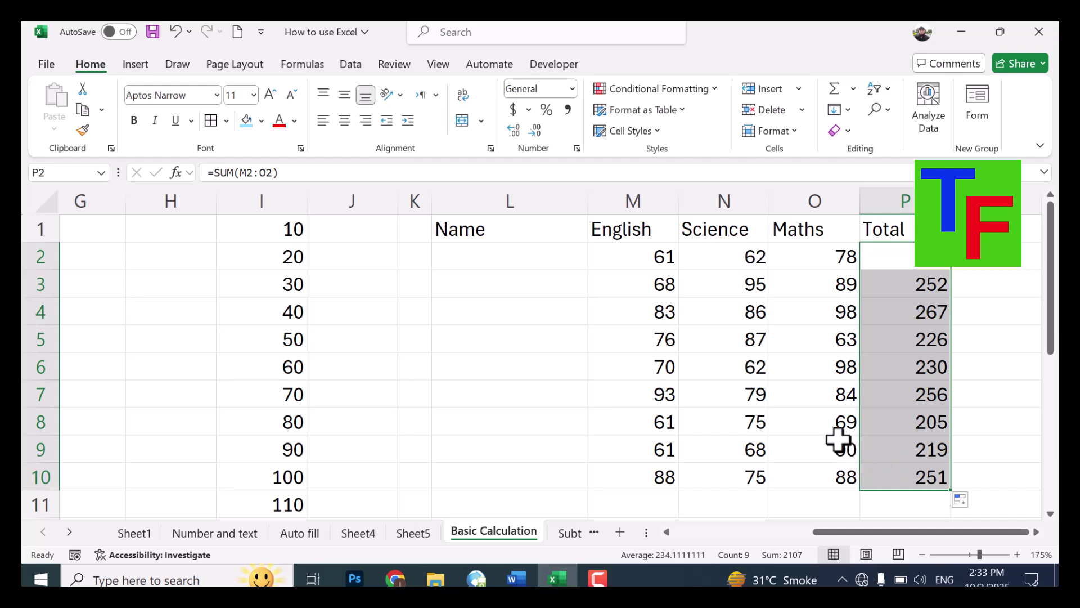
pyautogui.click(906, 282)
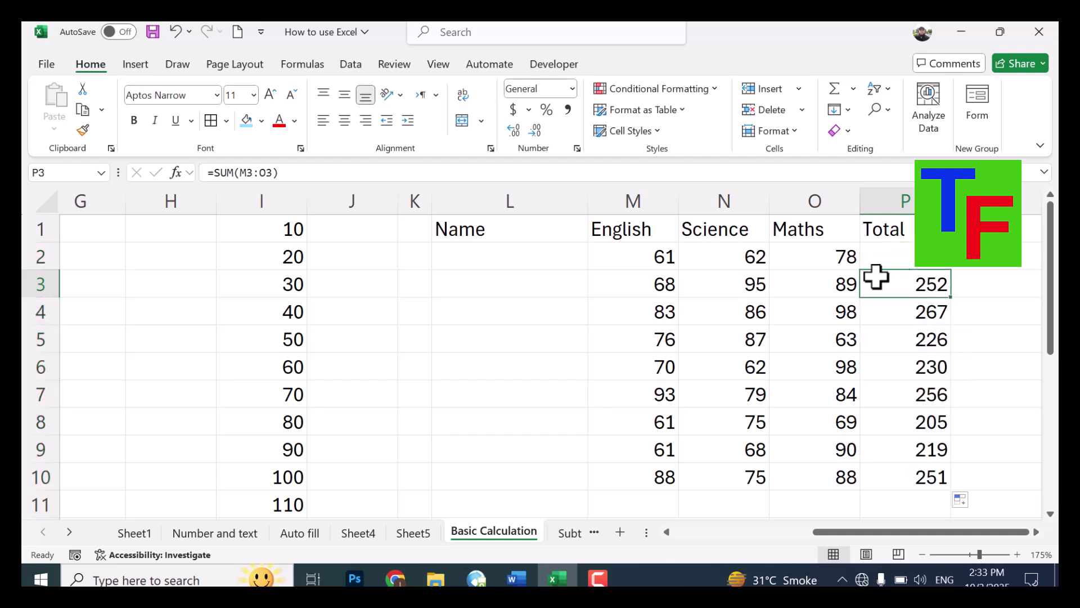
pyautogui.moveTo(677, 272); pyautogui.dragTo(875, 245)
pyautogui.moveTo(951, 270); pyautogui.dragTo(936, 284)
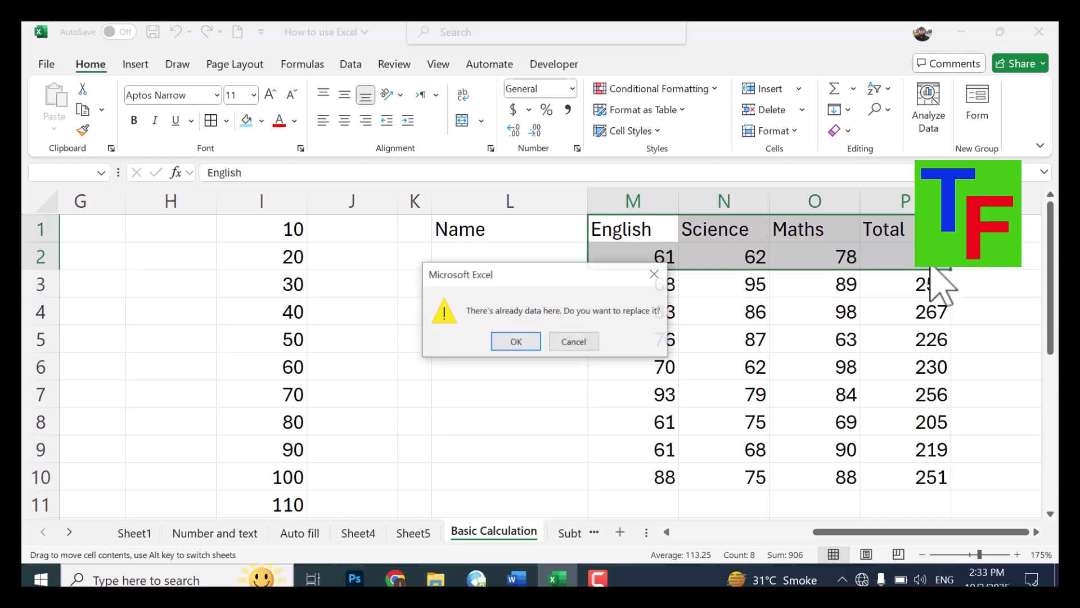
pyautogui.click(595, 341)
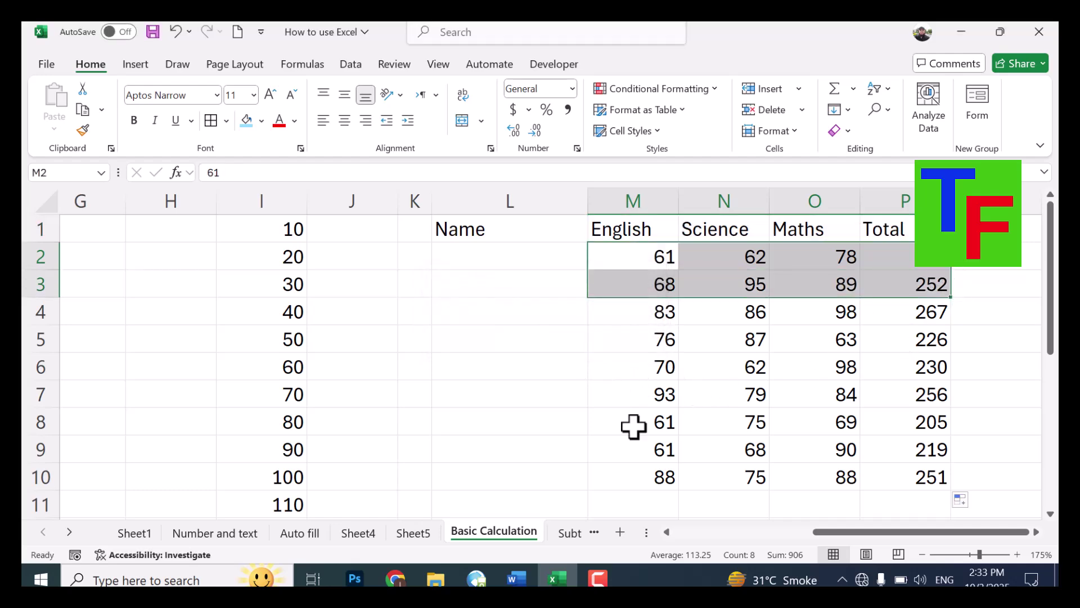
pyautogui.click(535, 447)
# - On the Subtraction sheet, calculate the Balance in cell C2 as budget minus expenses with the formula =A2-B2
pyautogui.click(579, 534)
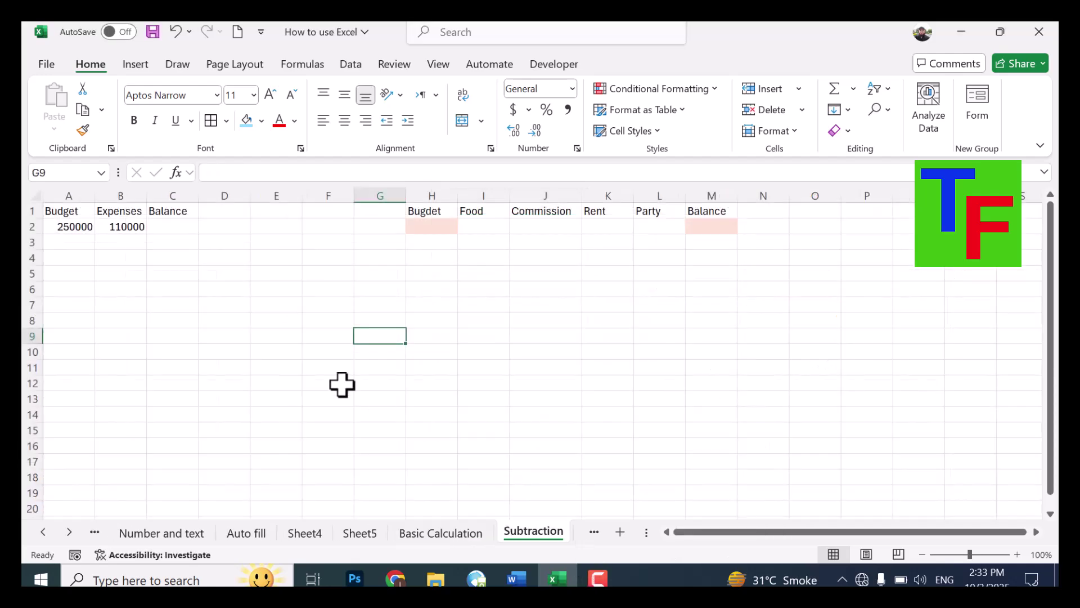
pyautogui.click(171, 236)
pyautogui.click(178, 228)
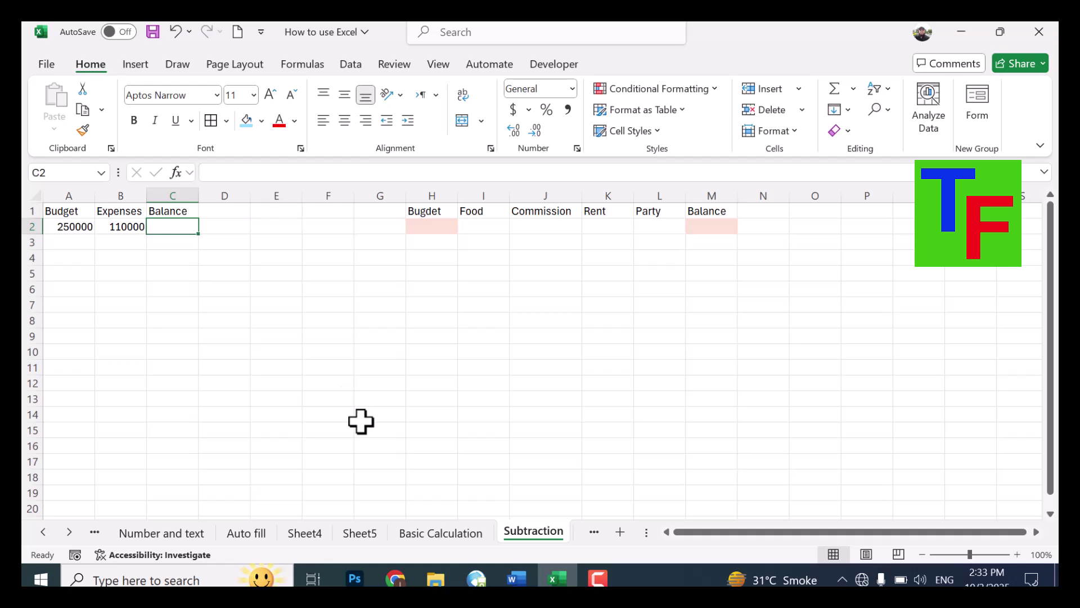
pyautogui.write('=')
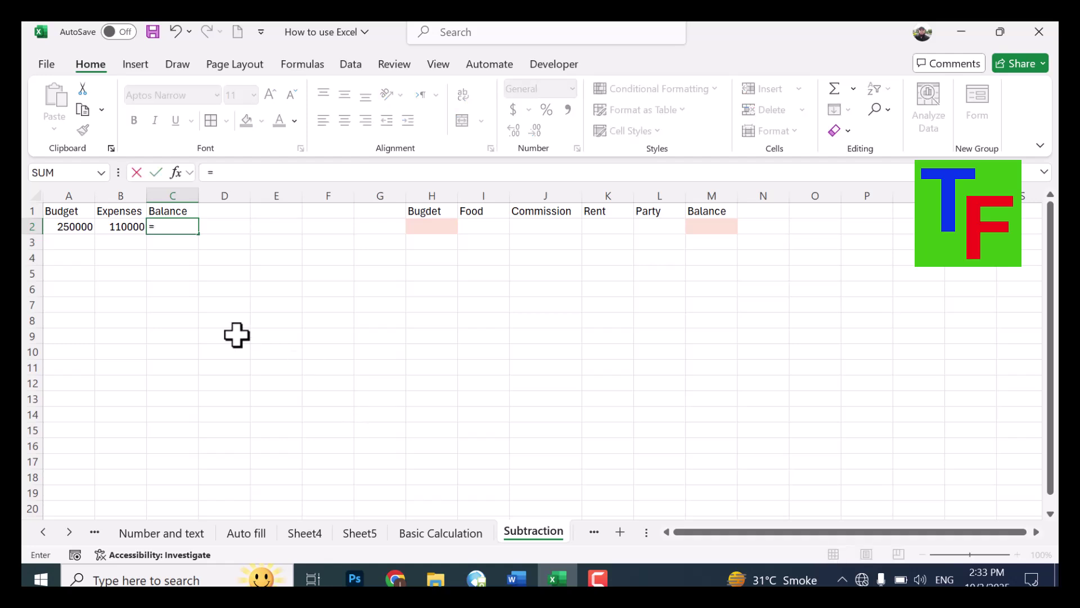
pyautogui.click(62, 224)
pyautogui.write('-')
pyautogui.click(118, 226)
pyautogui.press('Return')
pyautogui.press('Up')
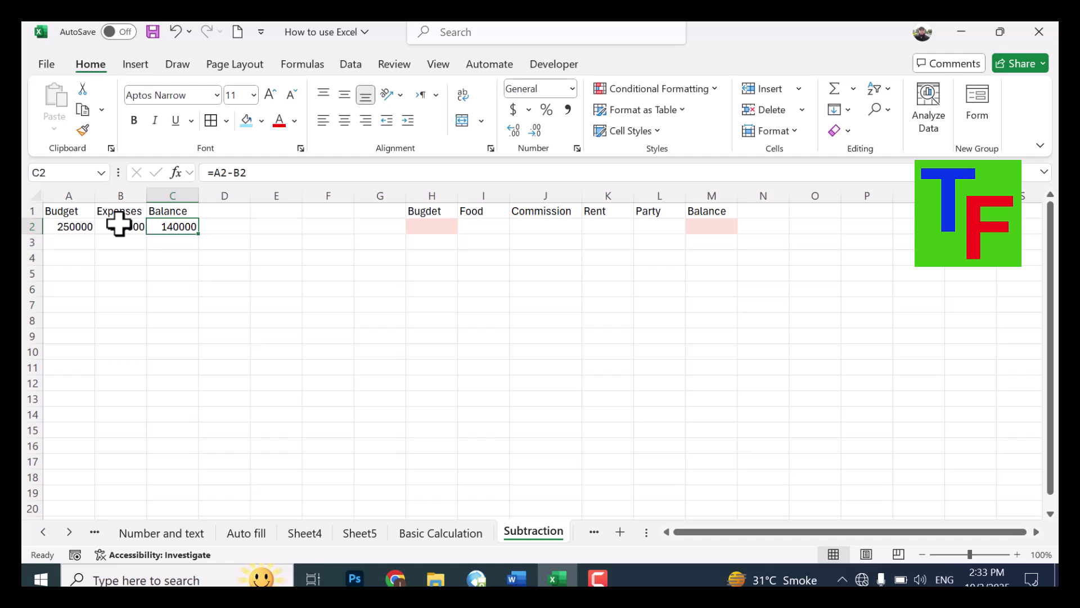
# - In row 2 of the second budget table, enter 500000 as the budget in H2 and 23000 for Food in I2
pyautogui.press('Right')
pyautogui.press('Right')
pyautogui.press('Right')
pyautogui.press('Right')
pyautogui.press('Right')
pyautogui.press('Right')
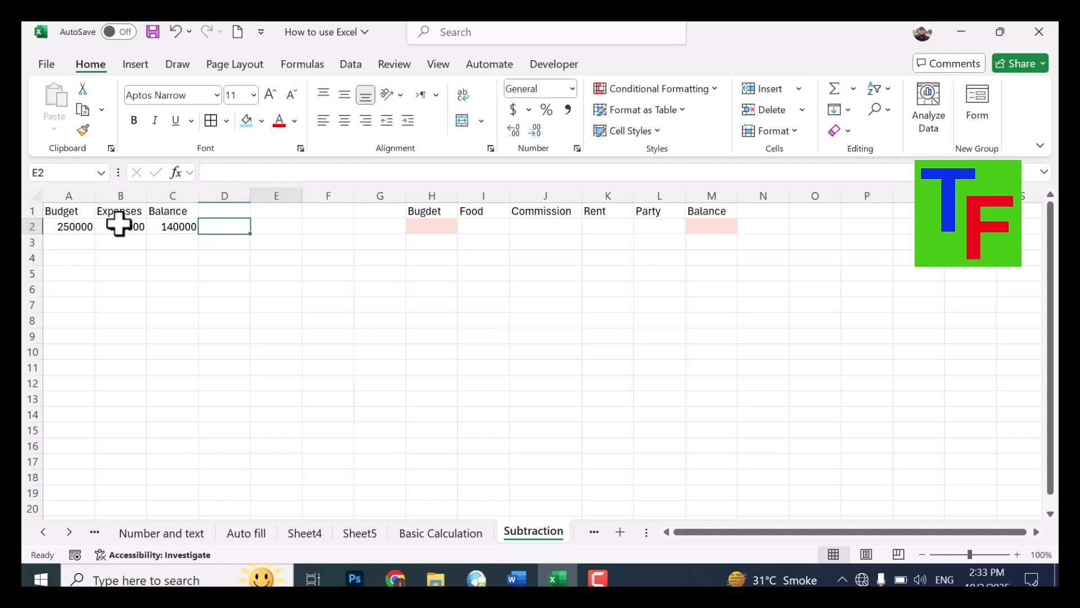
pyautogui.press('Left')
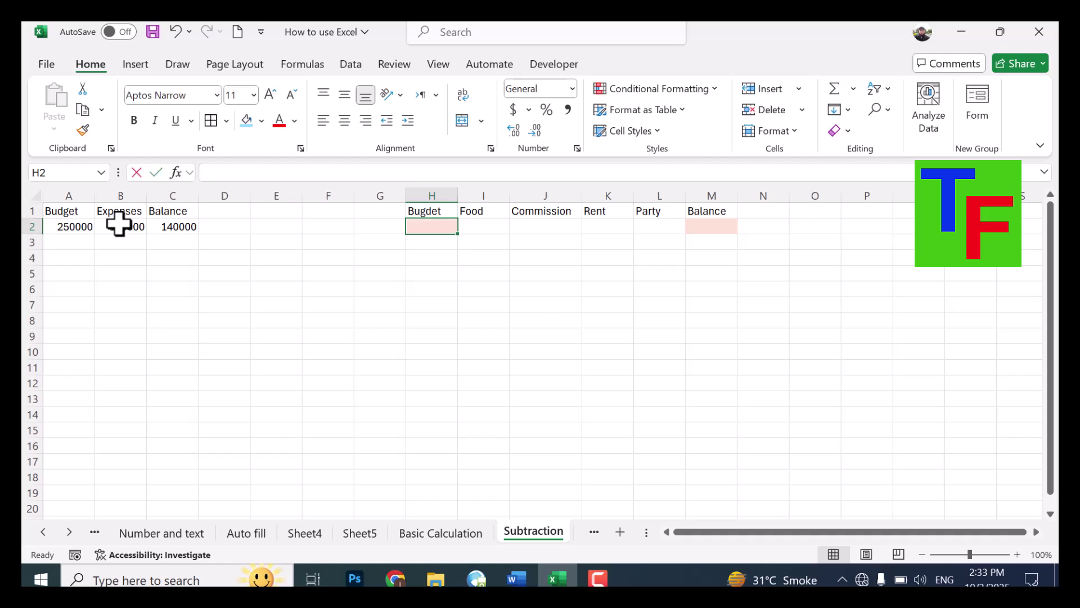
pyautogui.write('500000')
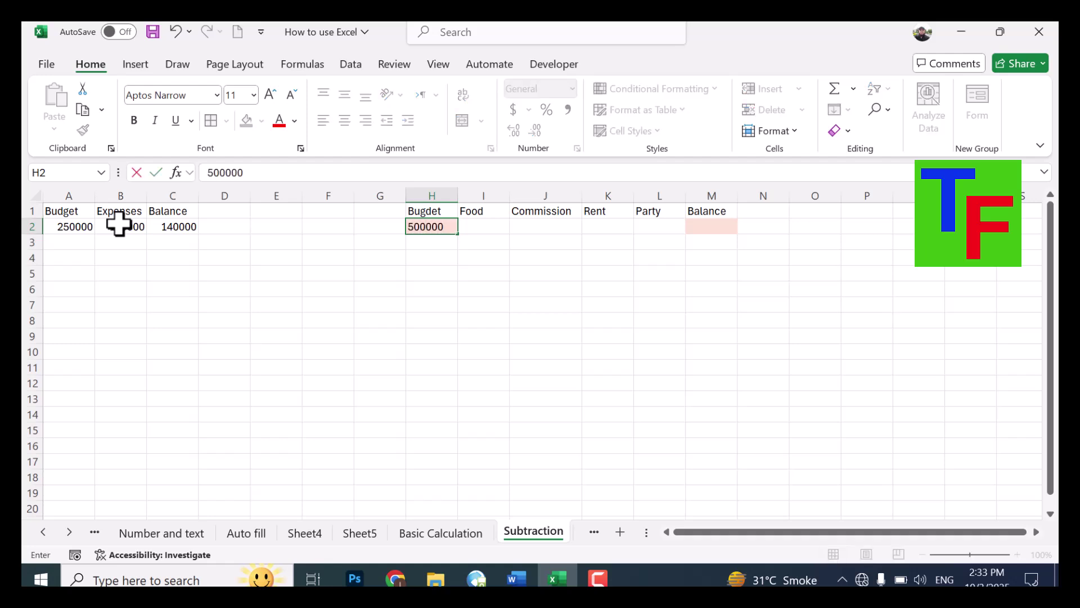
pyautogui.press('Tab')
pyautogui.write('23')
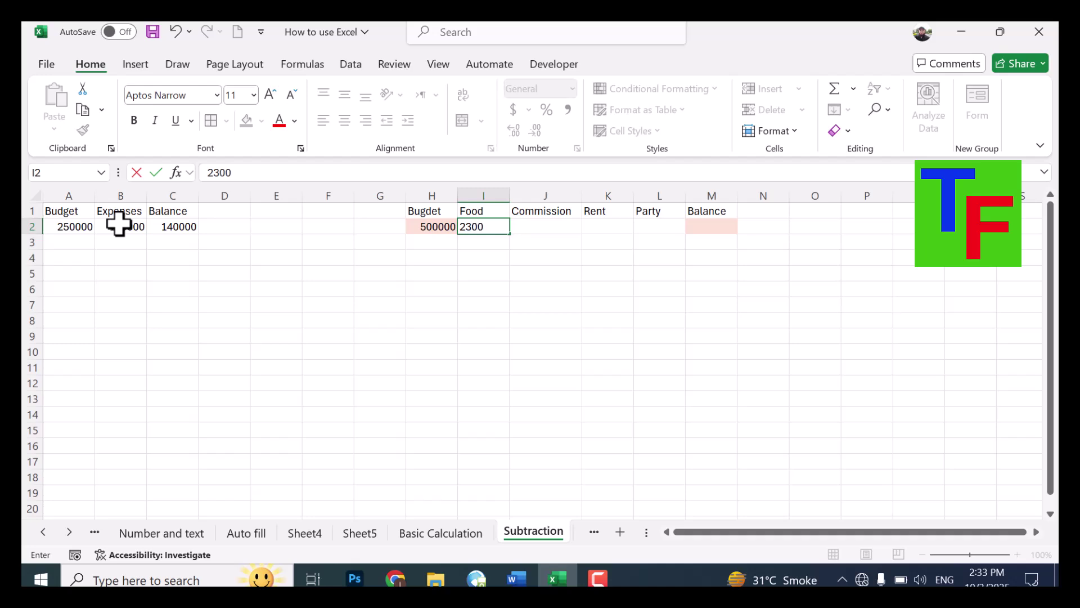
pyautogui.press('Tab')
# - Enter the remaining expenses in row 2: Commission 150000, Rent 200000 and Party 5000
pyautogui.write('1')
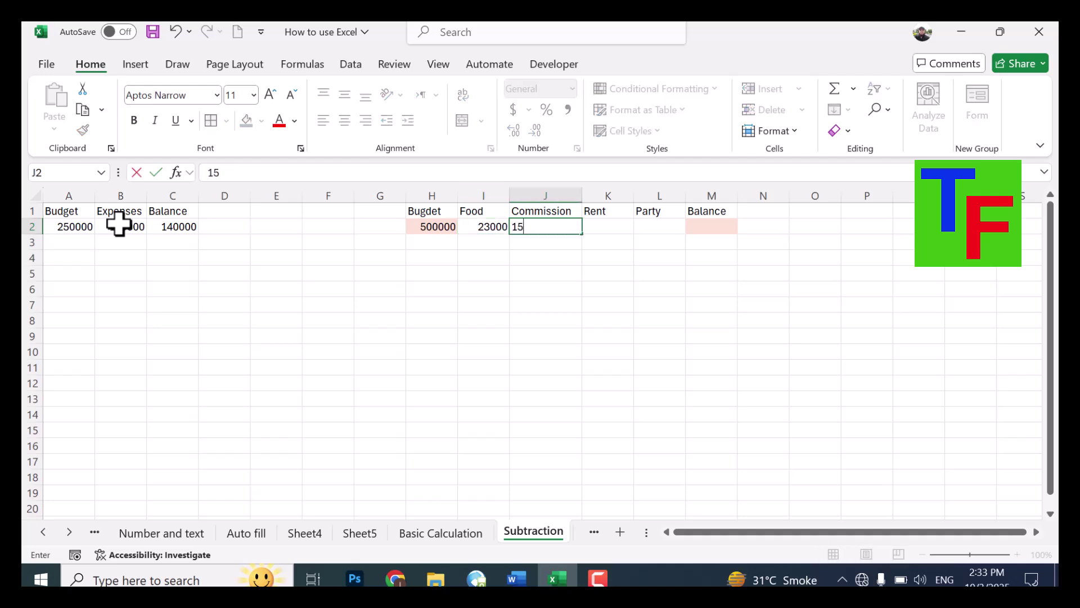
pyautogui.press('Tab')
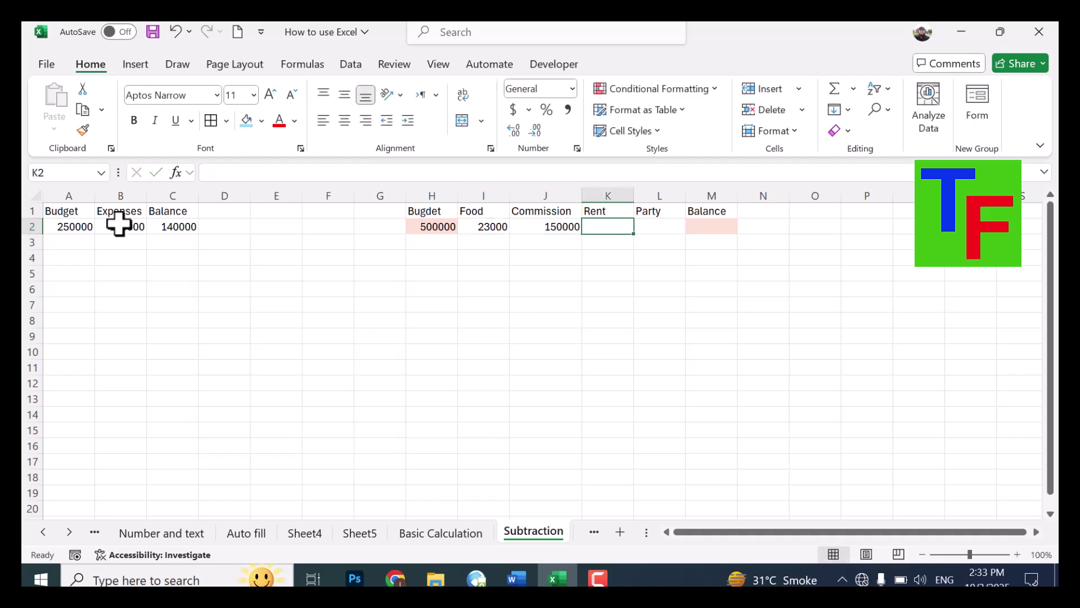
pyautogui.write('200000')
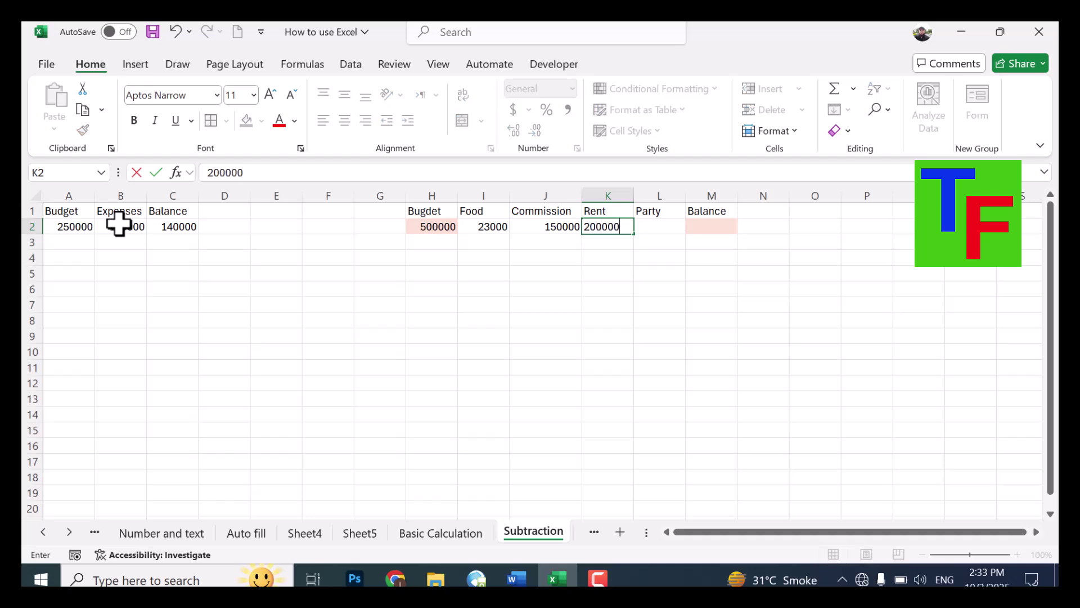
pyautogui.press('Tab')
pyautogui.write('5000')
pyautogui.press('Tab')
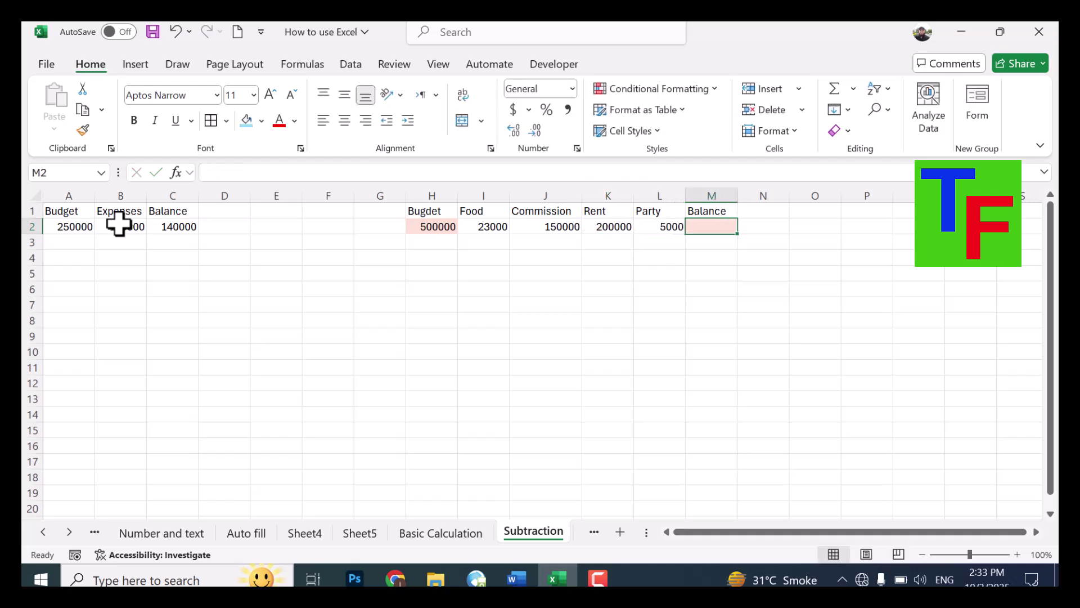
# - Calculate the Balance in cell M2 by subtracting all four expenses from the budget with =H2-I2-J2-K2-L2
pyautogui.write('=')
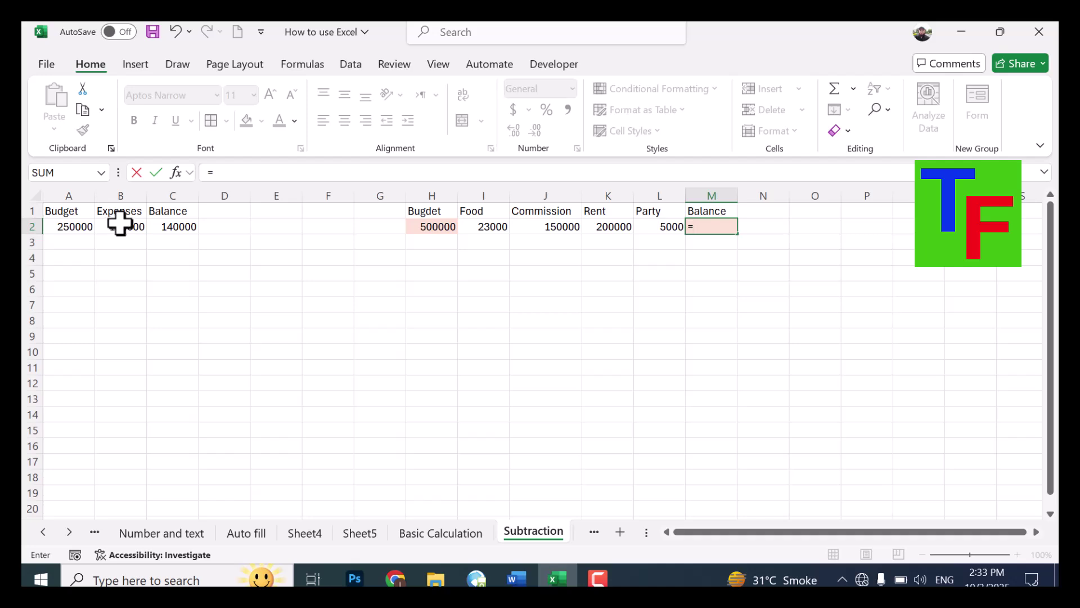
pyautogui.click(430, 227)
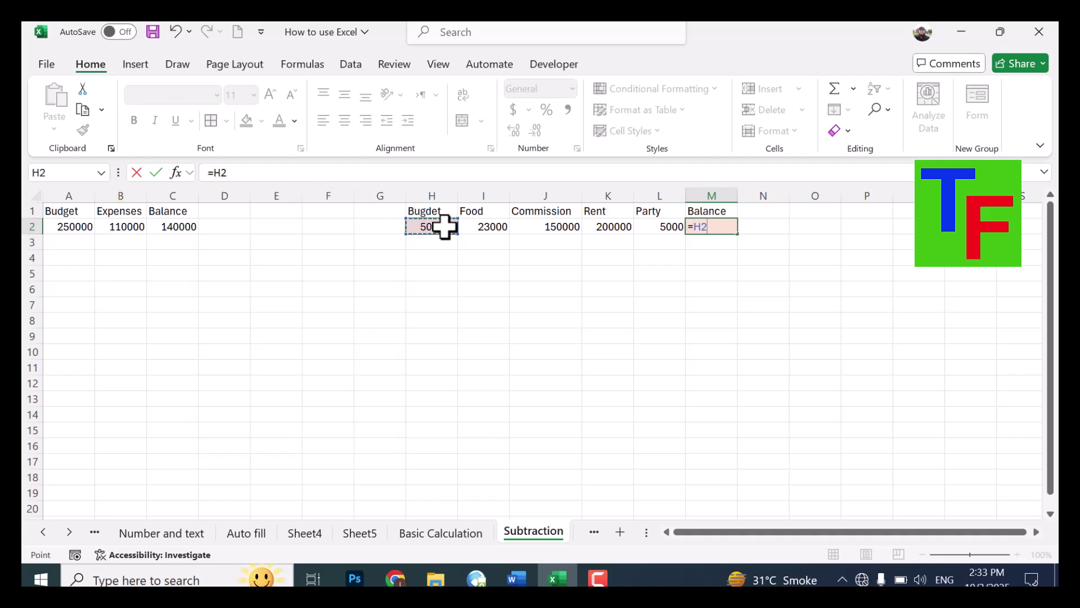
pyautogui.write('-')
pyautogui.click(495, 226)
pyautogui.write('-')
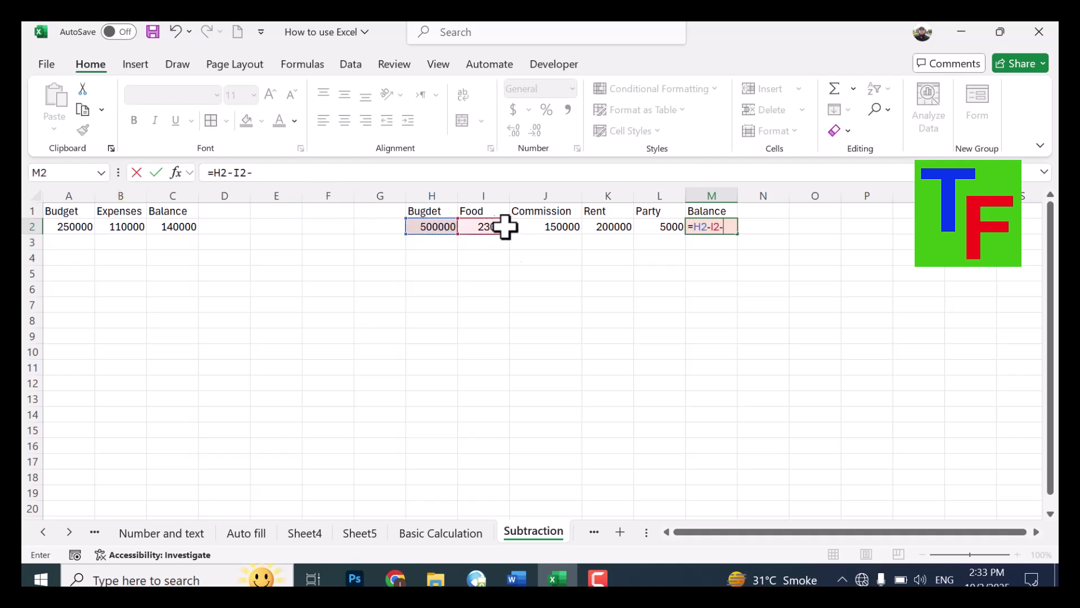
pyautogui.click(549, 226)
pyautogui.write('-')
pyautogui.click(621, 225)
pyautogui.write('-')
pyautogui.click(661, 227)
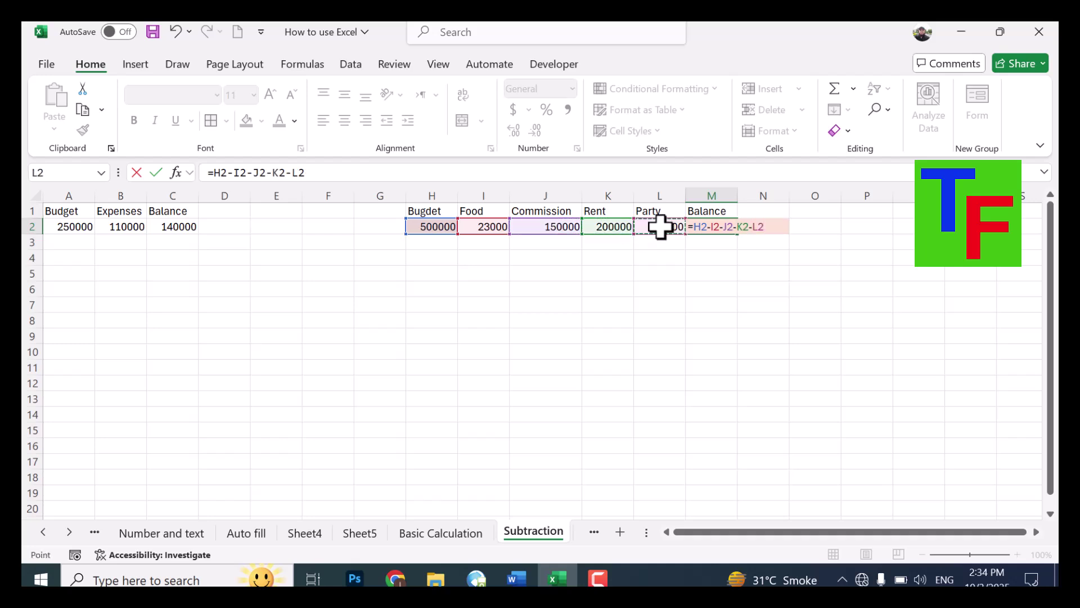
pyautogui.press('Return')
pyautogui.press('Up')
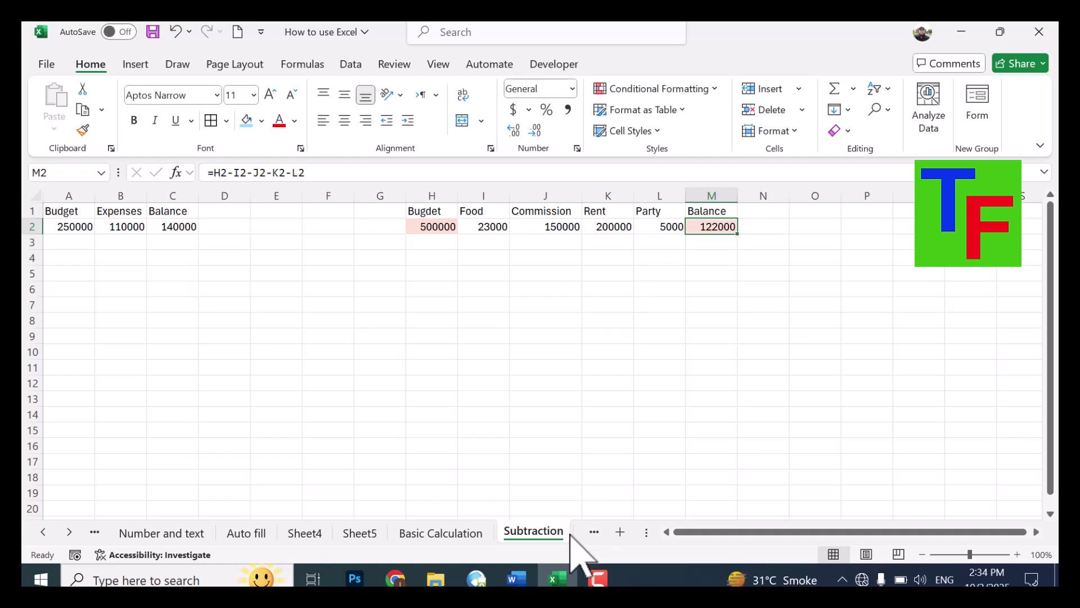
# - On Sheet8, calculate the number of cells in K5 by multiplying rows by columns with the formula =K3*K4
pyautogui.click(595, 532)
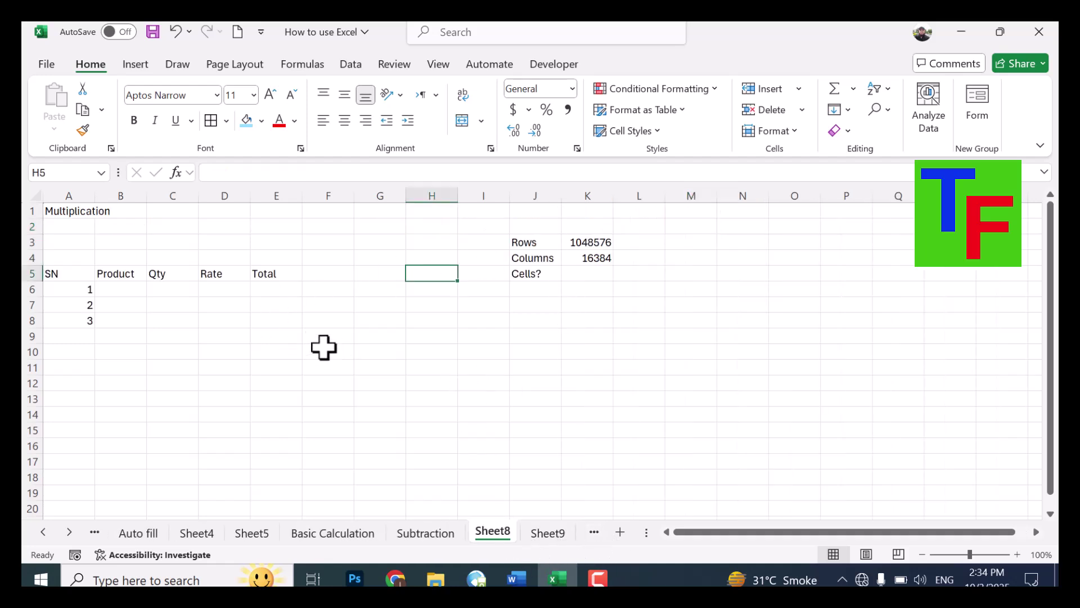
pyautogui.click(531, 242)
pyautogui.click(603, 237)
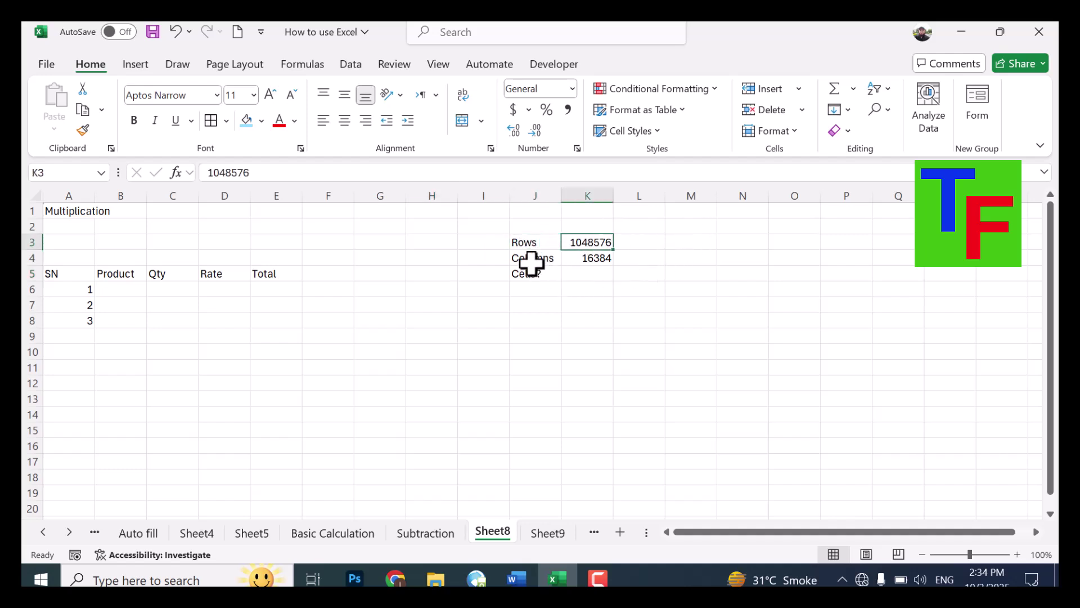
pyautogui.click(608, 261)
pyautogui.click(596, 275)
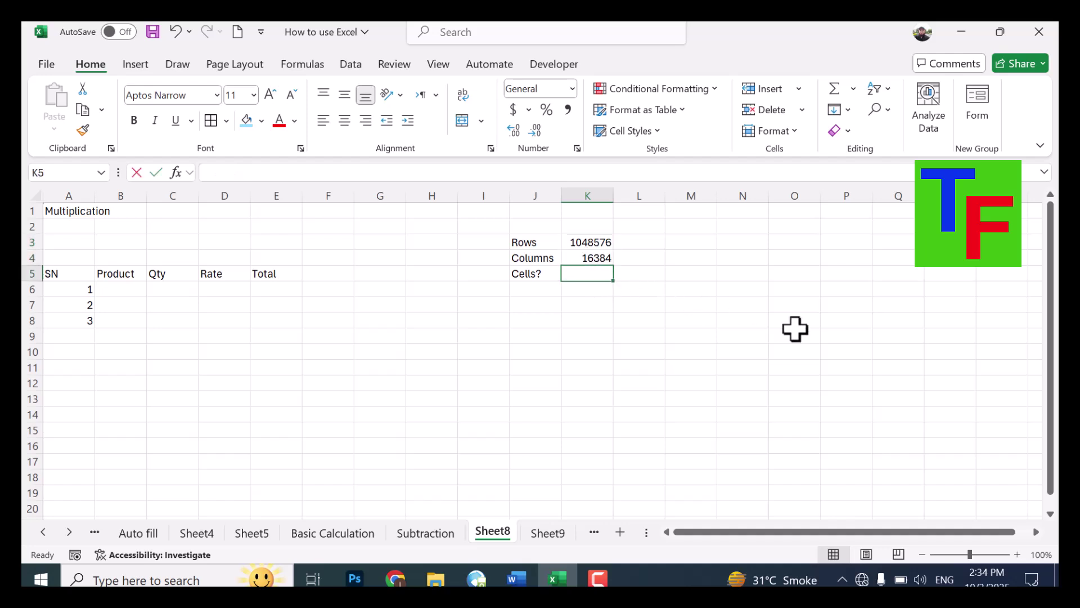
pyautogui.write('=')
pyautogui.click(607, 243)
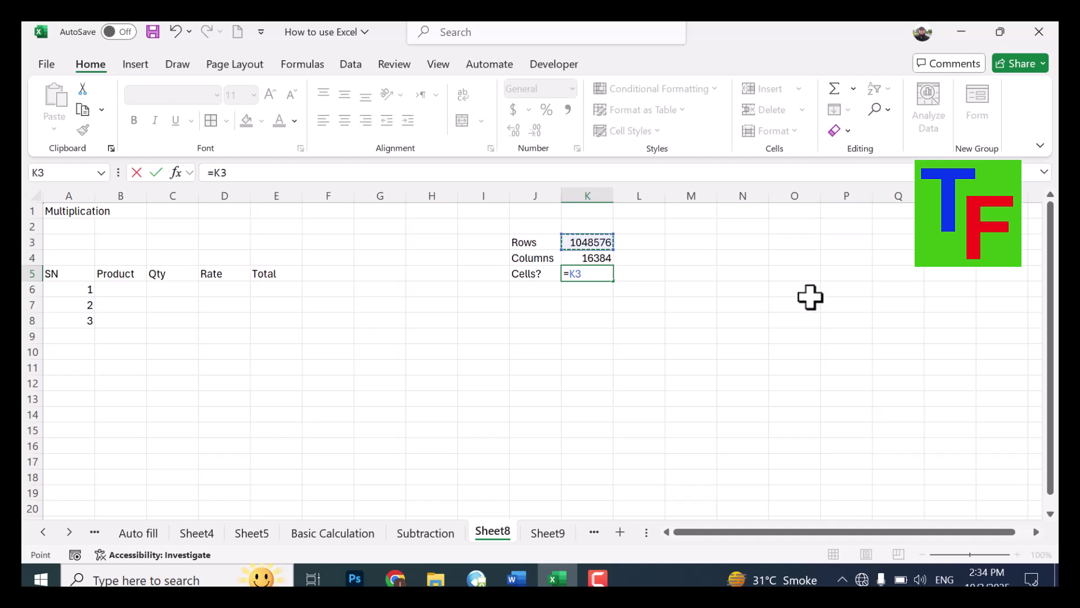
pyautogui.write('*')
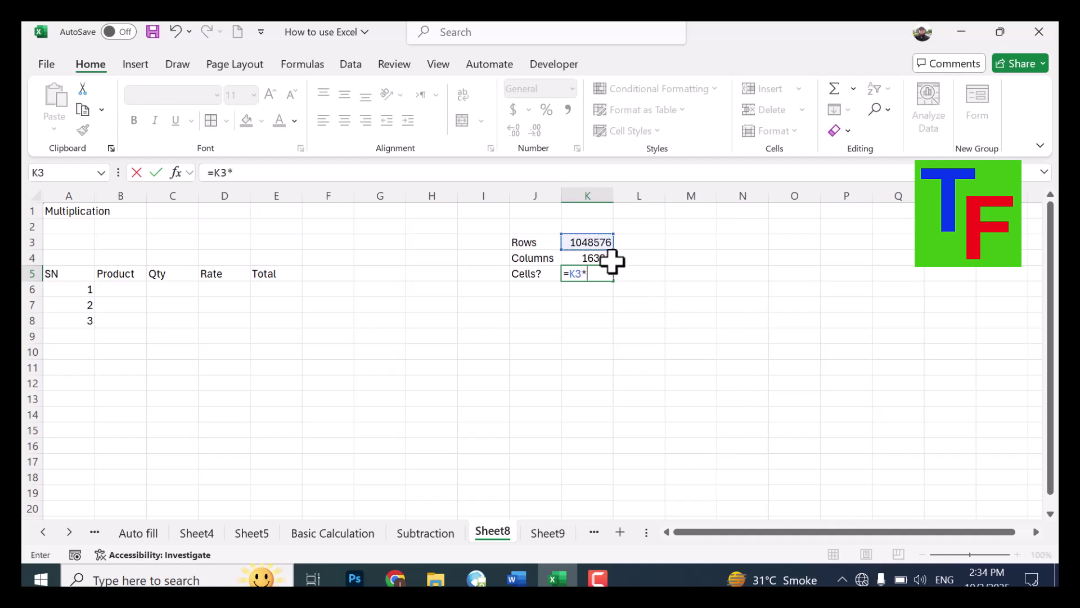
pyautogui.click(609, 260)
pyautogui.press('Return')
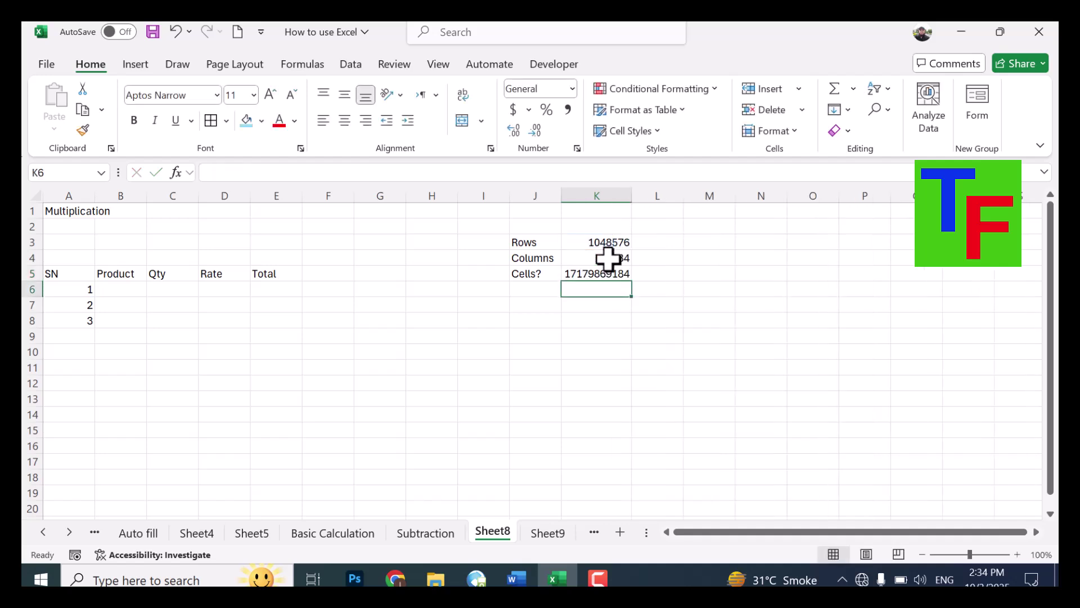
pyautogui.click(596, 267)
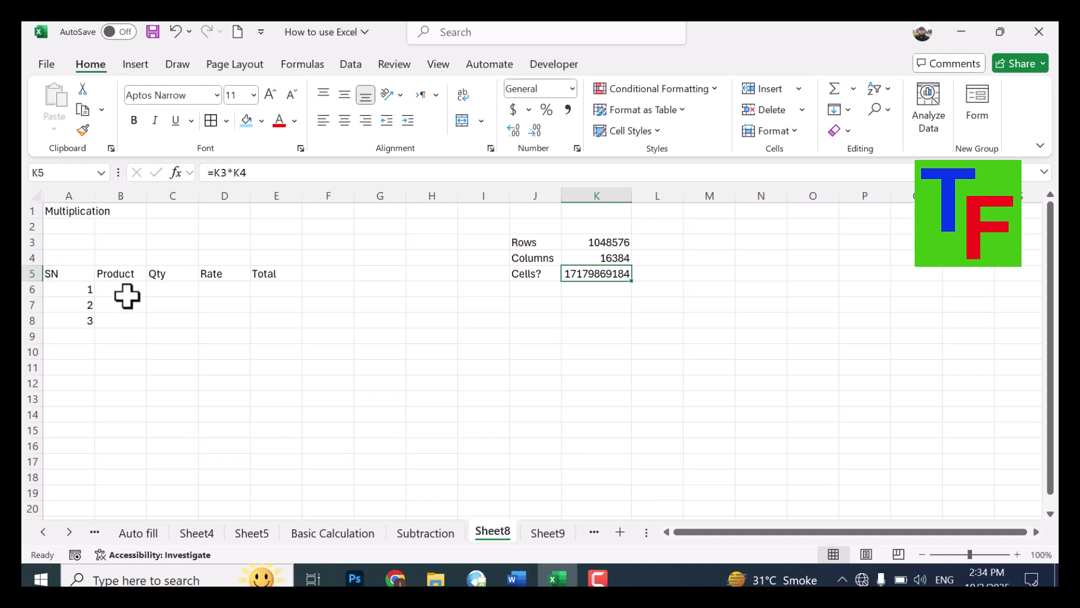
# - Enter the product names LCD 17, LCD 18 and LCD 19 in cells B6 to B8
pyautogui.click(121, 276)
pyautogui.click(119, 289)
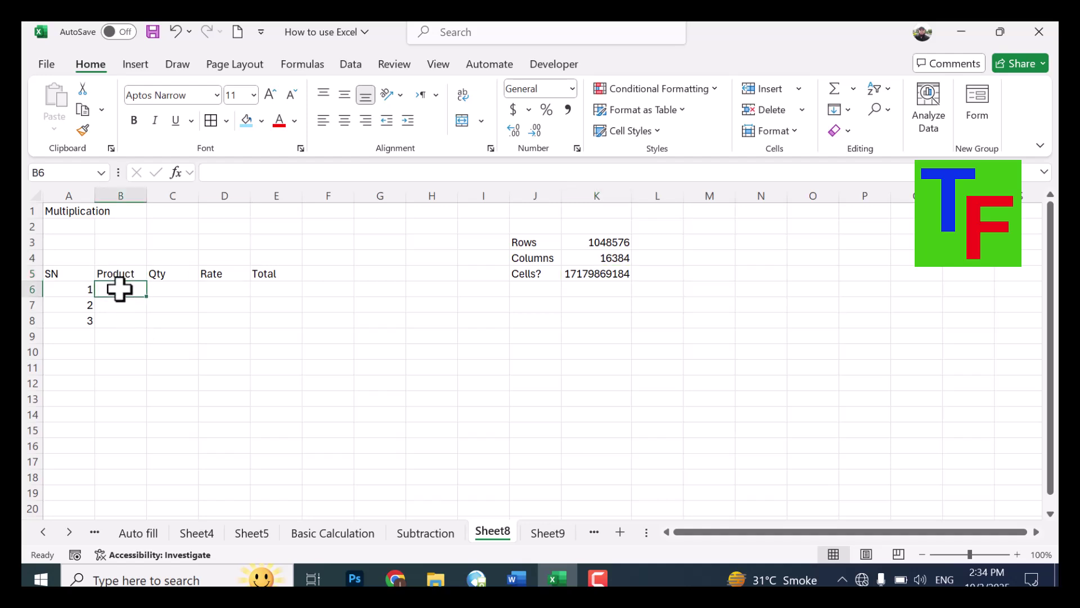
pyautogui.write('LCD 17')
pyautogui.press('Return')
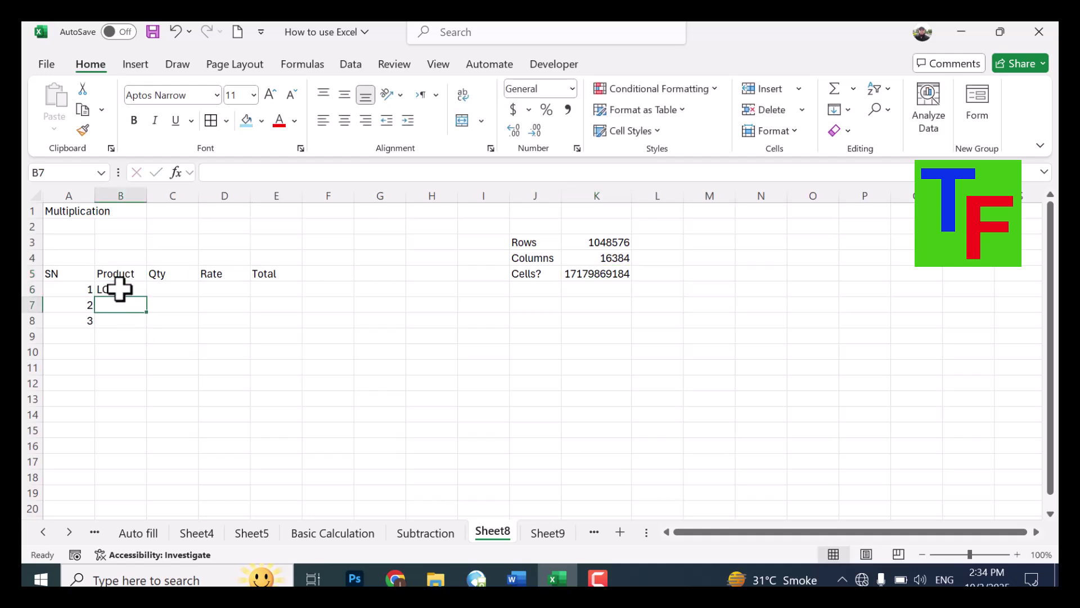
pyautogui.write('LCD 18')
pyautogui.press('Return')
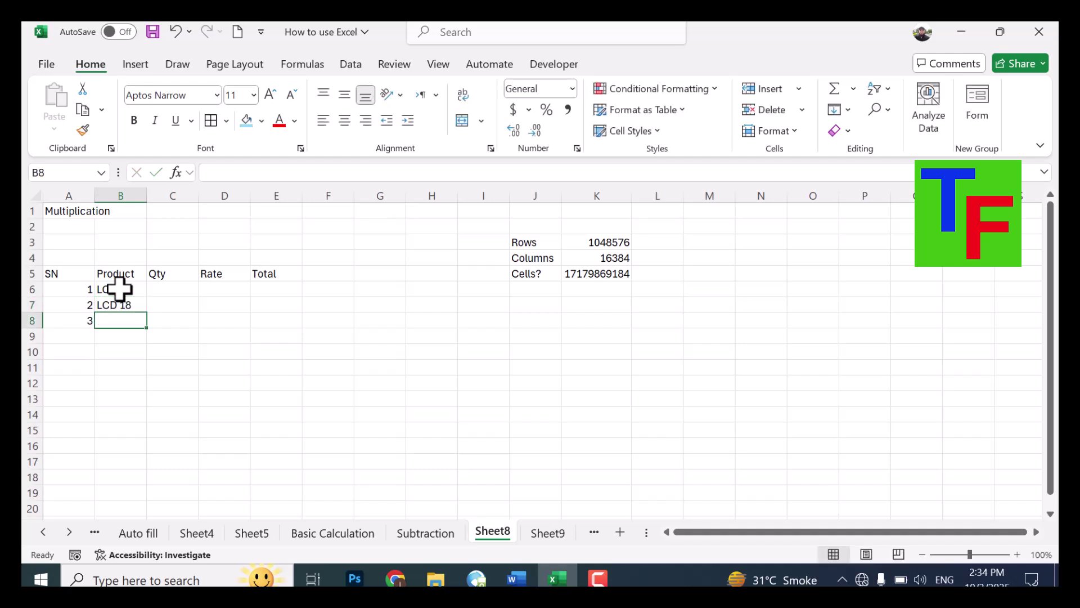
pyautogui.write('LCD 19')
# - Enter a quantity of 10 for each of the three products in C6 to C8
pyautogui.press('Tab')
pyautogui.press('Up')
pyautogui.press('Up')
pyautogui.write('10')
pyautogui.press('Return')
pyautogui.write('10')
pyautogui.press('Return')
pyautogui.write('10')
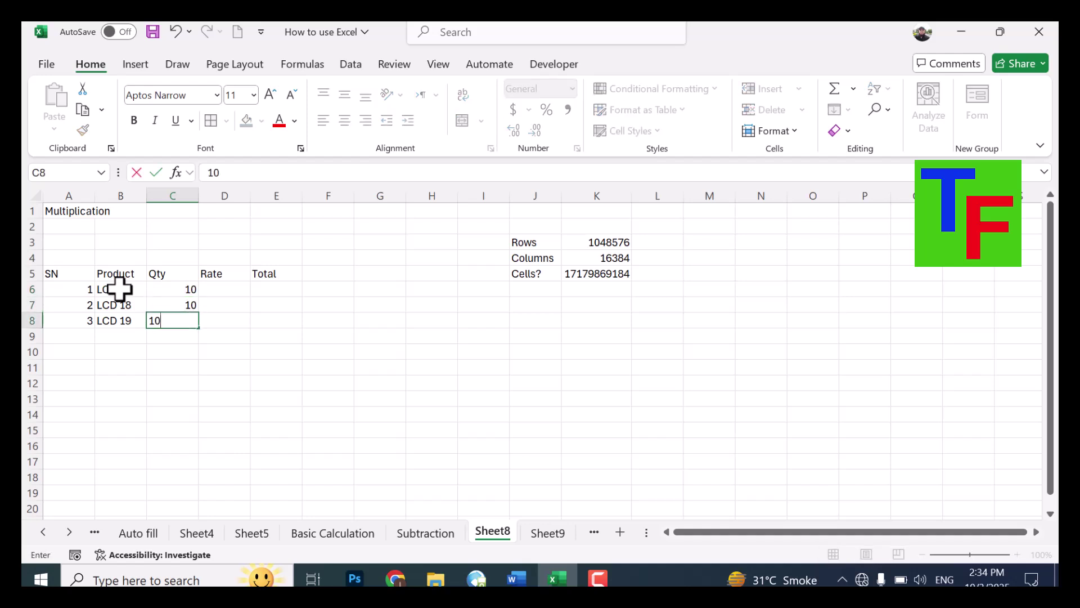
# - Enter the rates 4500, 5300 and 6100 in cells D6 to D8
pyautogui.press('Tab')
pyautogui.press('Up')
pyautogui.press('Up')
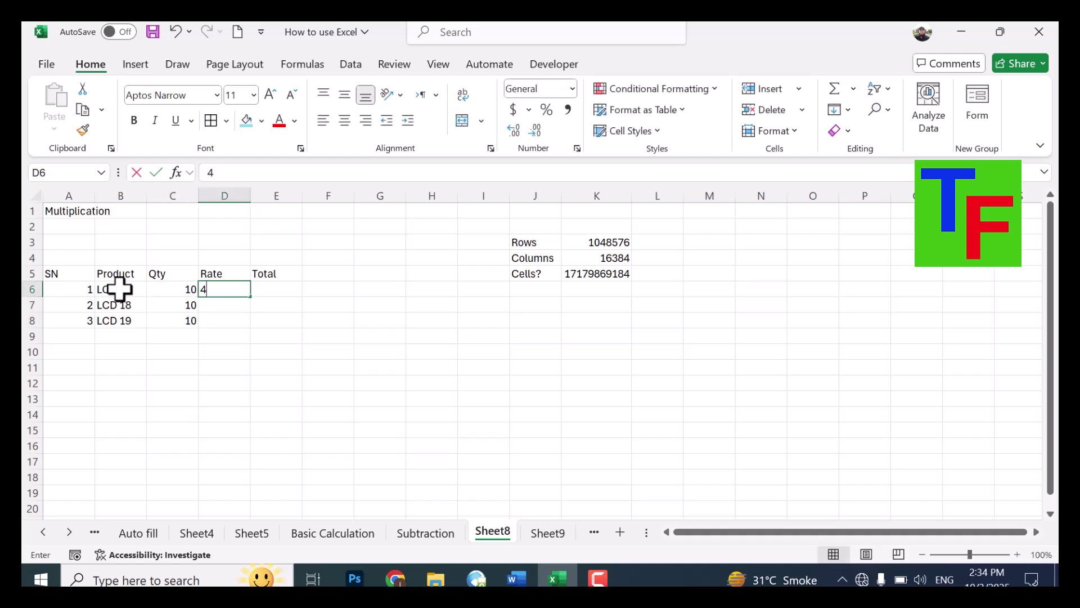
pyautogui.write('4500')
pyautogui.press('Return')
pyautogui.write('5300')
pyautogui.press('Return')
pyautogui.write('610')
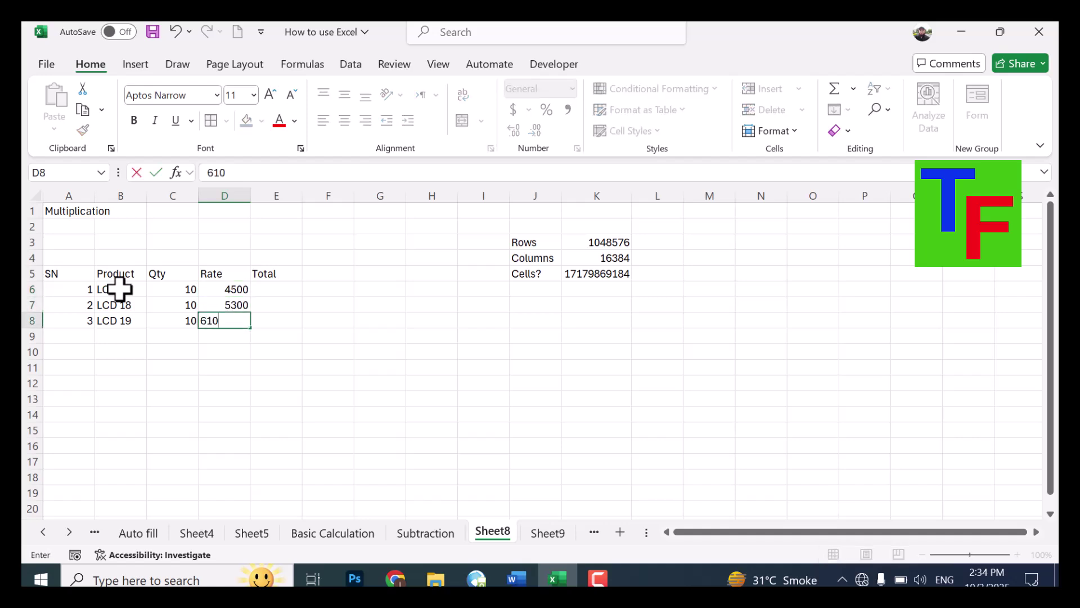
pyautogui.write('0')
pyautogui.press('Return')
# - Calculate the Total in E6 with =C6*D6 and fill the formula down to E8
pyautogui.press('Up')
pyautogui.press('Up')
pyautogui.press('Up')
pyautogui.press('Right')
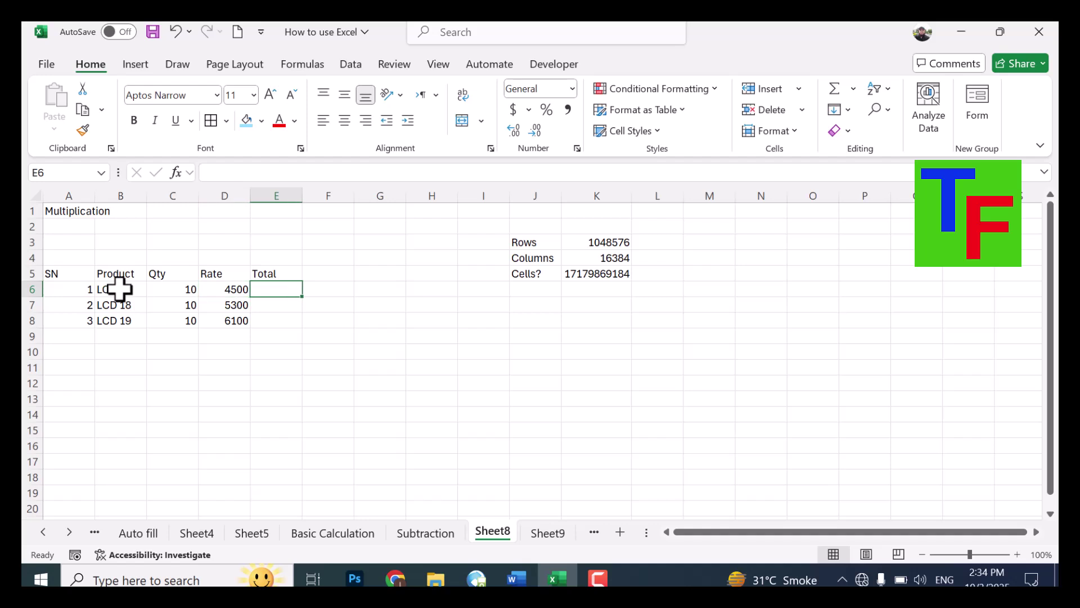
pyautogui.write('=')
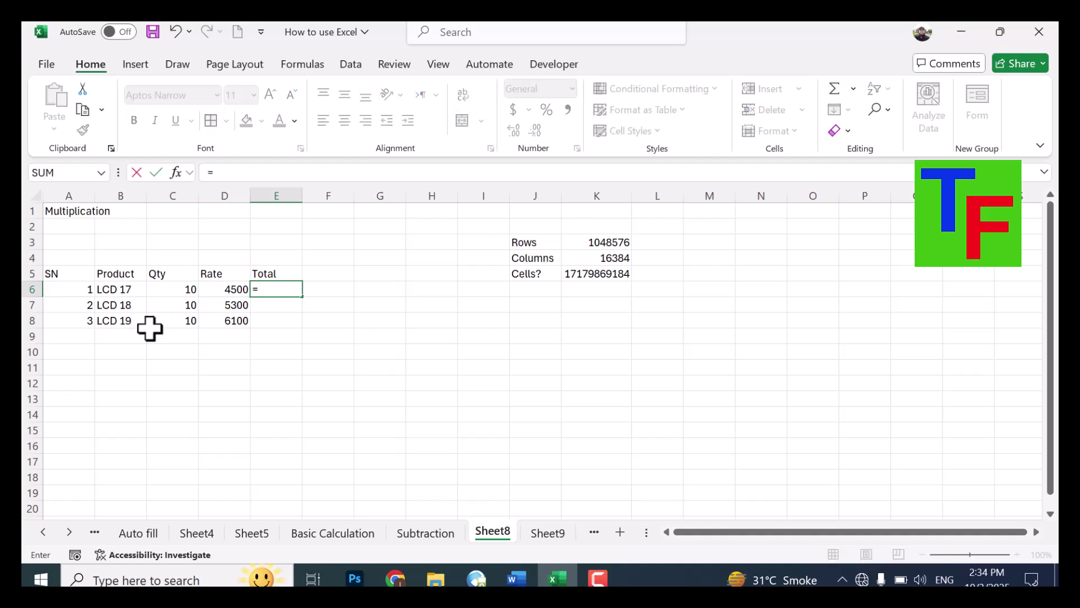
pyautogui.click(183, 290)
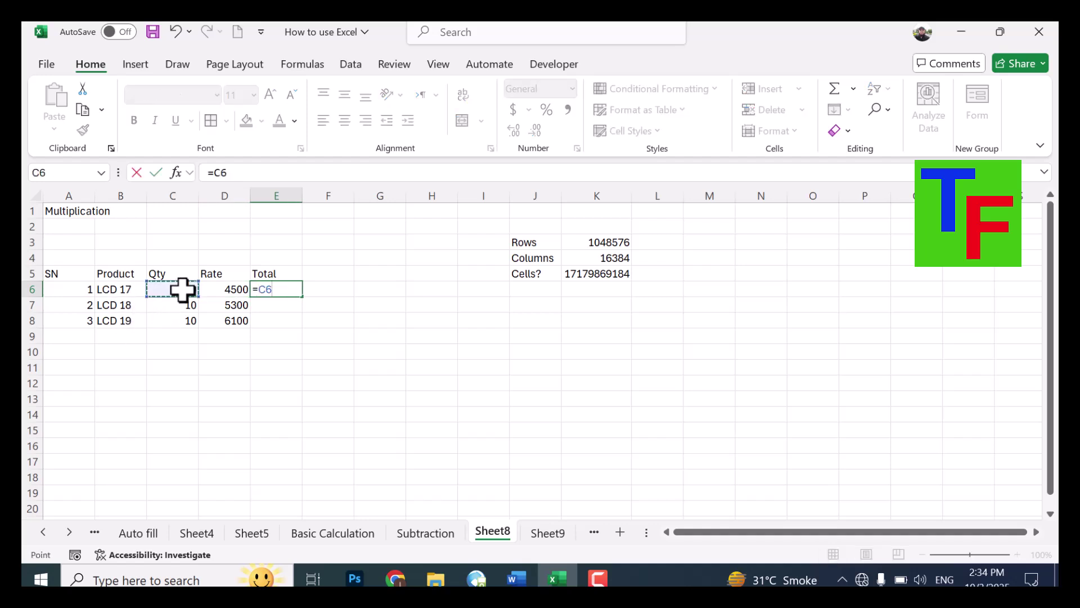
pyautogui.write('*')
pyautogui.click(224, 290)
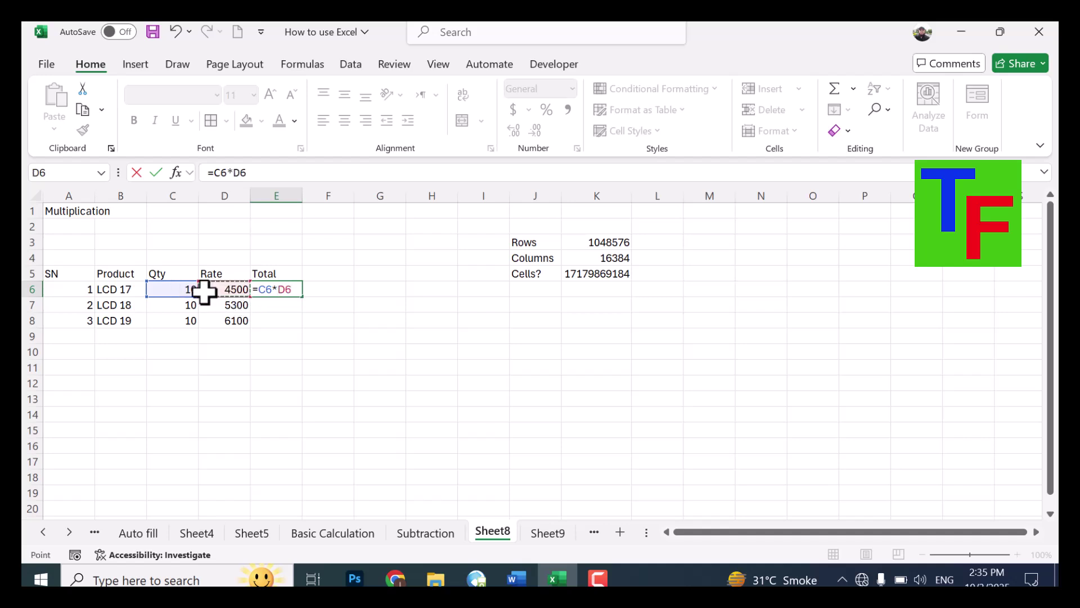
pyautogui.press('Return')
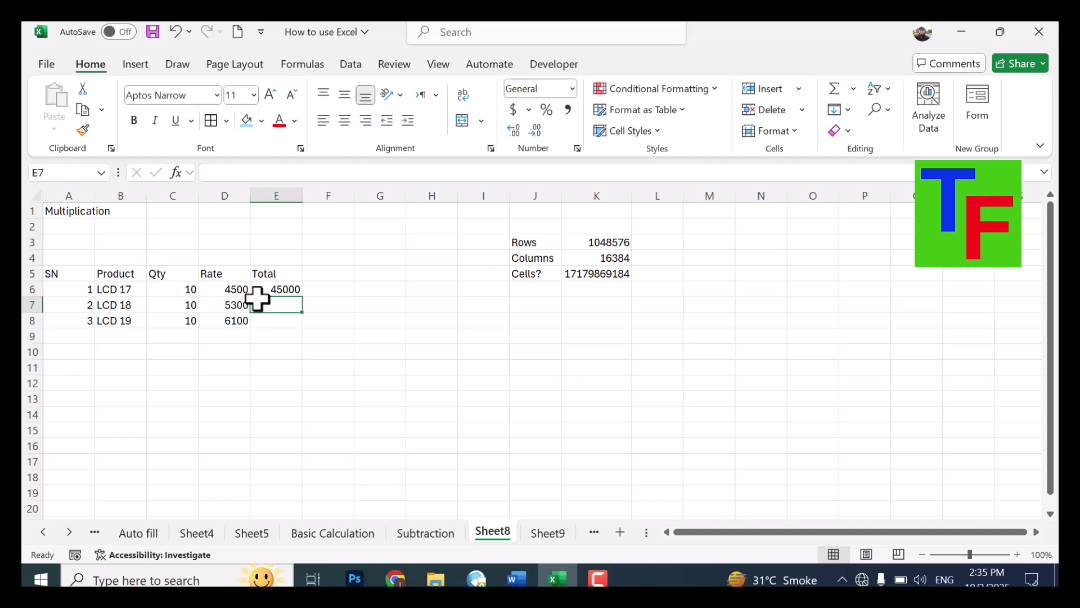
pyautogui.click(294, 288)
pyautogui.moveTo(305, 295); pyautogui.dragTo(294, 332)
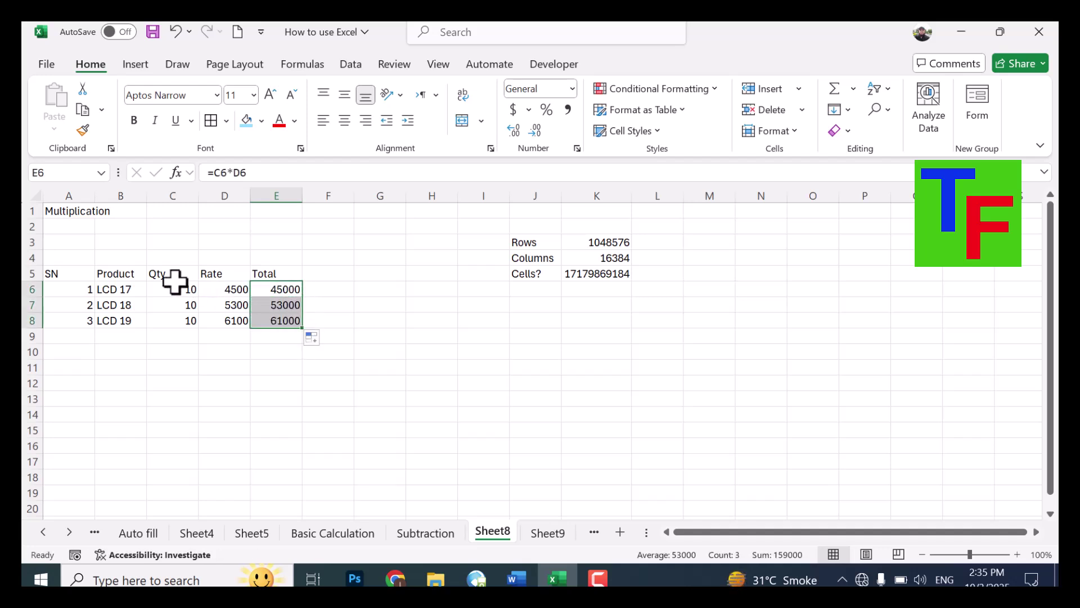
# - Right-align the product table A5:E8 and apply borders to all its cells
pyautogui.moveTo(72, 271); pyautogui.dragTo(288, 321)
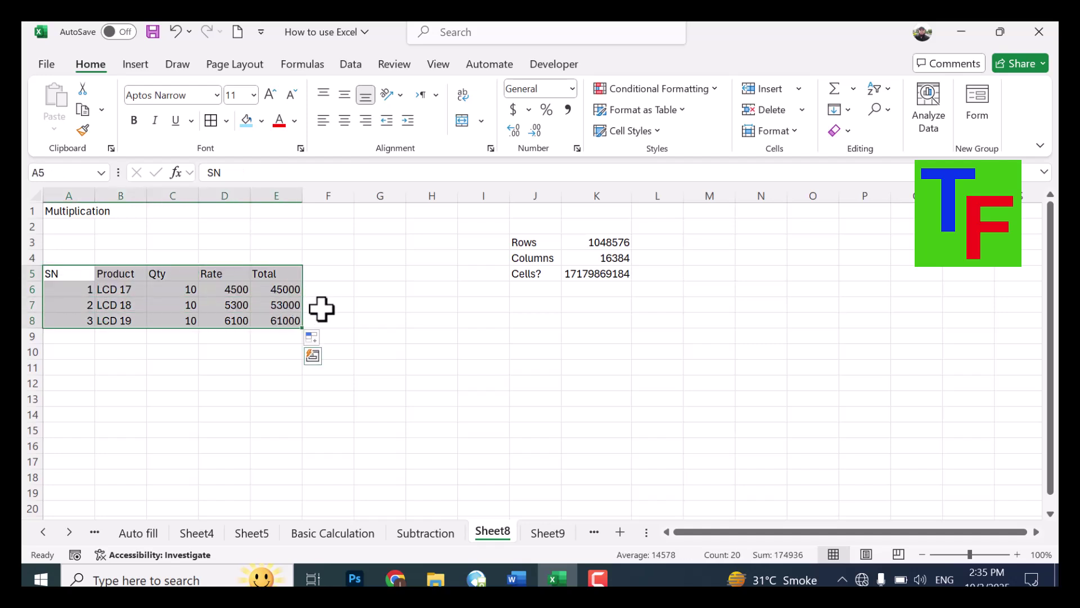
pyautogui.click(364, 120)
pyautogui.click(212, 121)
# - Fill the table's header row A5:E5 with light green
pyautogui.click(81, 274)
pyautogui.moveTo(81, 274); pyautogui.dragTo(285, 275)
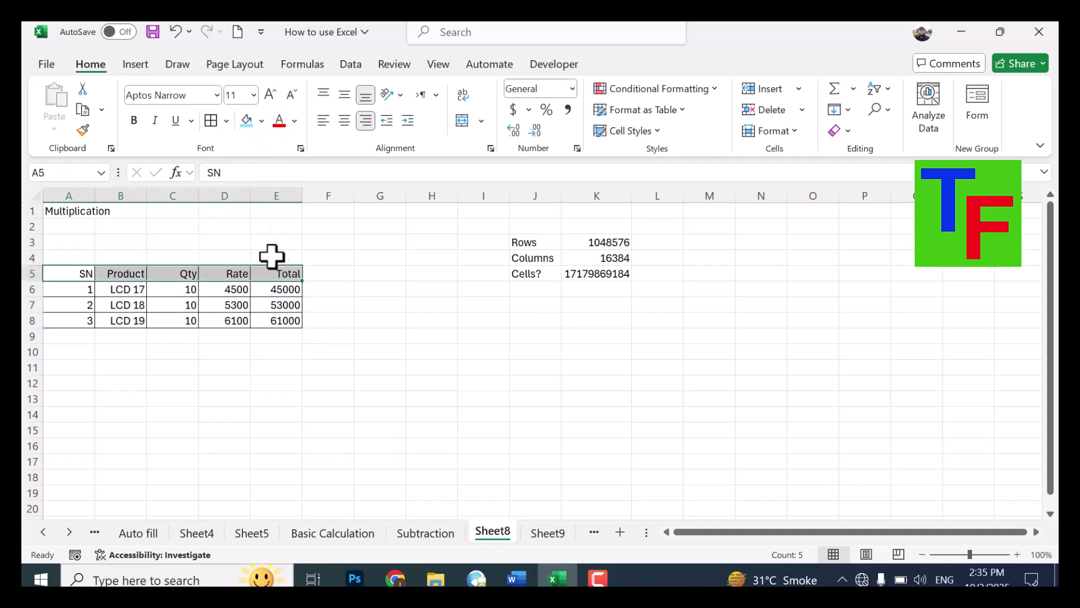
pyautogui.click(261, 121)
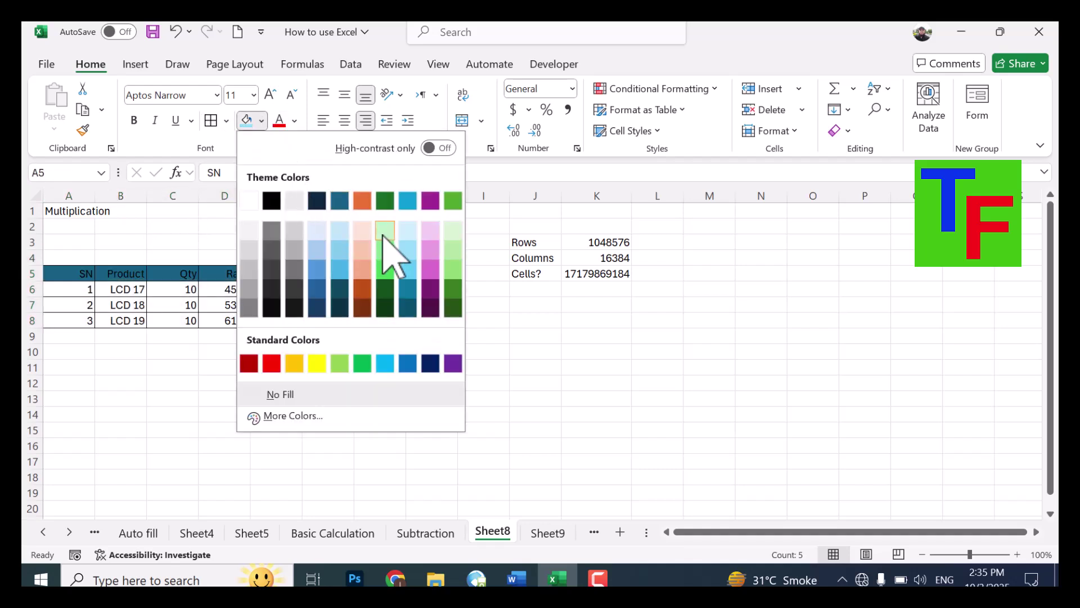
pyautogui.click(386, 241)
# - Clear the Multiplication heading from A1, and merge and center the range A1:E4 above the table
pyautogui.click(81, 212)
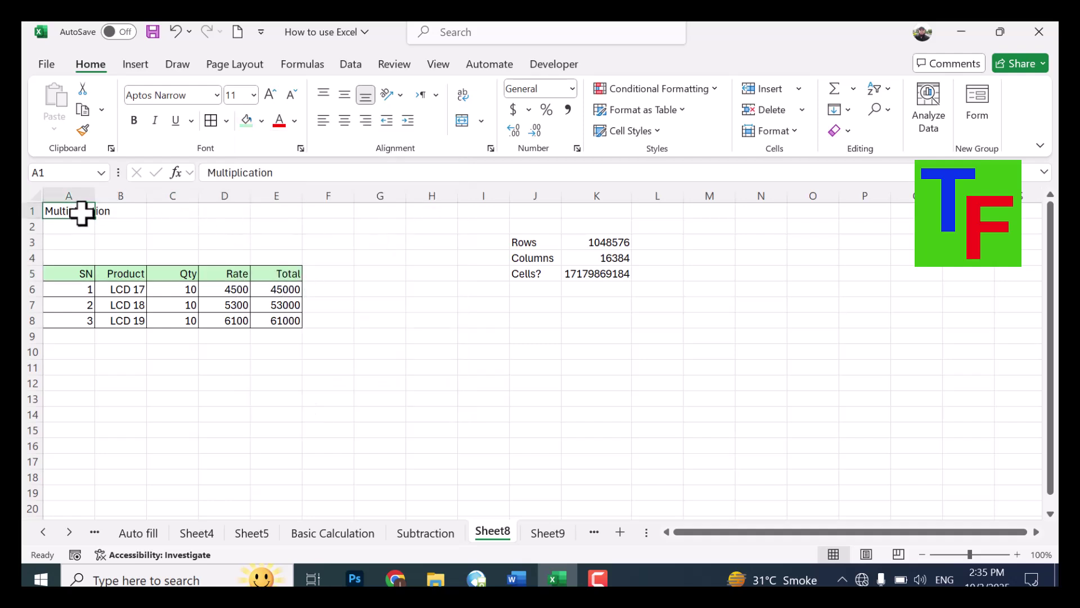
pyautogui.press('Delete')
pyautogui.click(103, 236)
pyautogui.moveTo(78, 212); pyautogui.dragTo(280, 261)
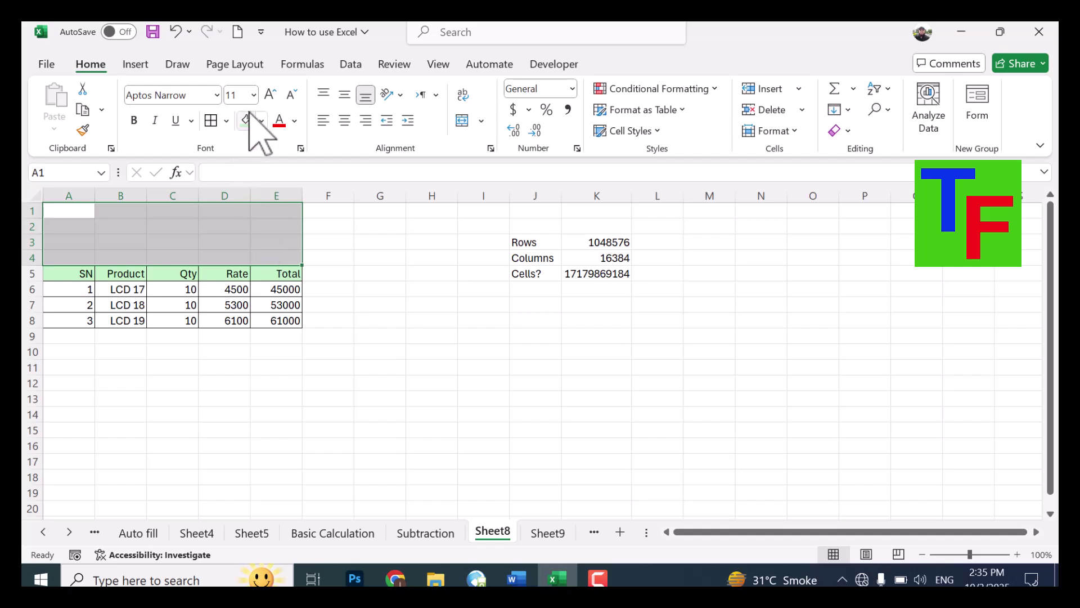
pyautogui.click(467, 117)
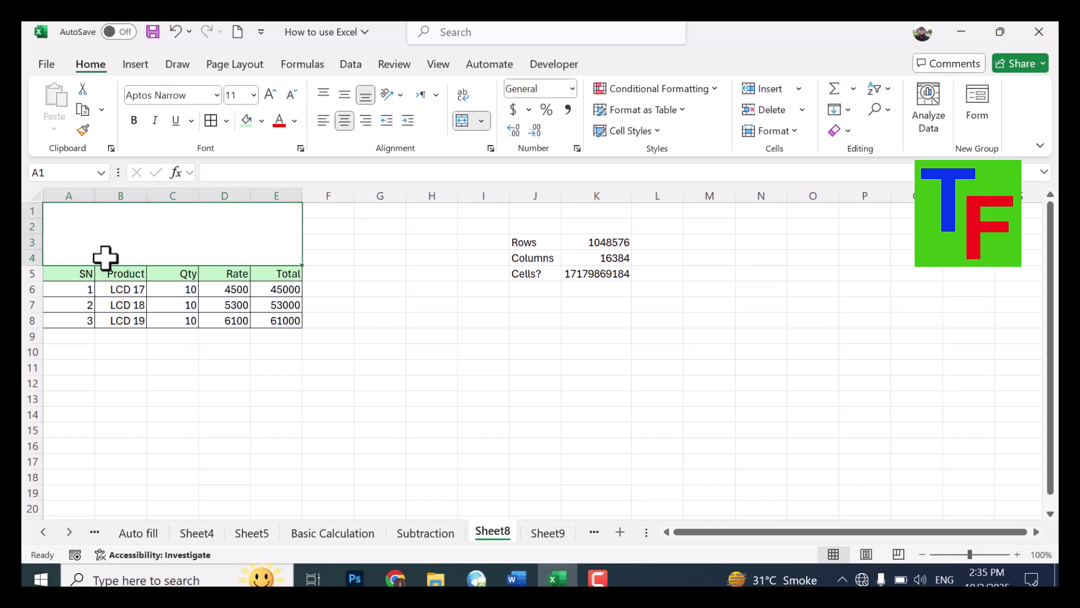
# - Enter the title ABC Mobiles in the merged cell above the table and align it vertically to the middle
pyautogui.write('ABC Mobiles')
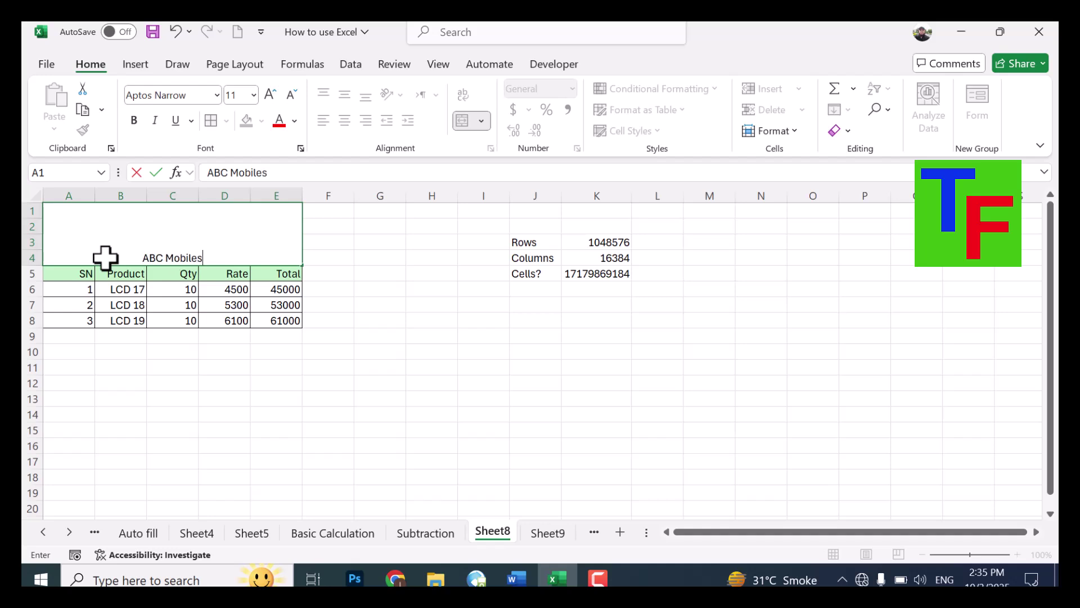
pyautogui.press('Return')
pyautogui.click(104, 257)
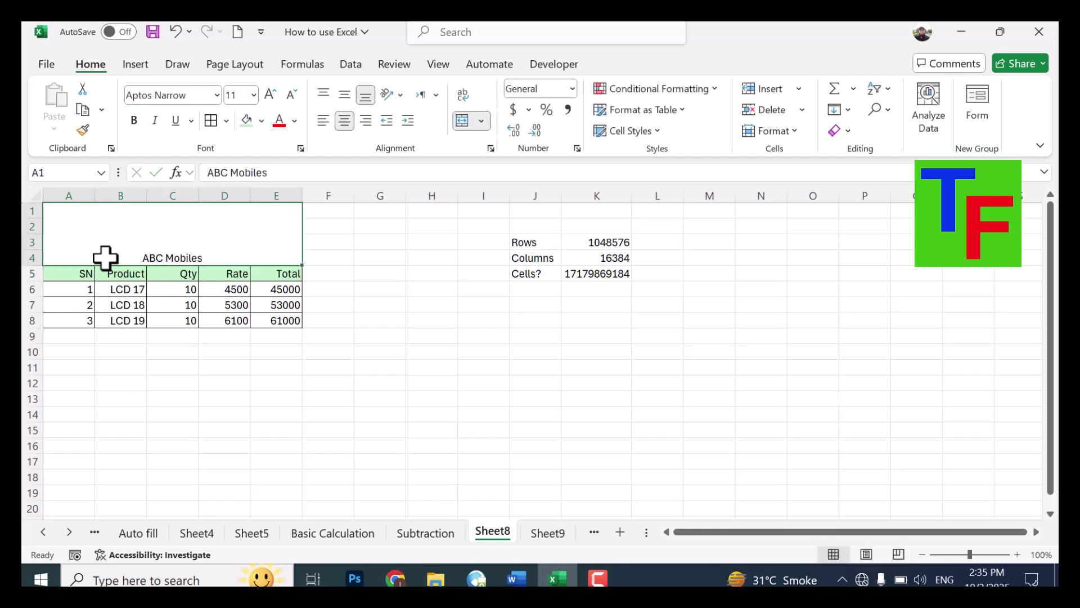
pyautogui.click(345, 93)
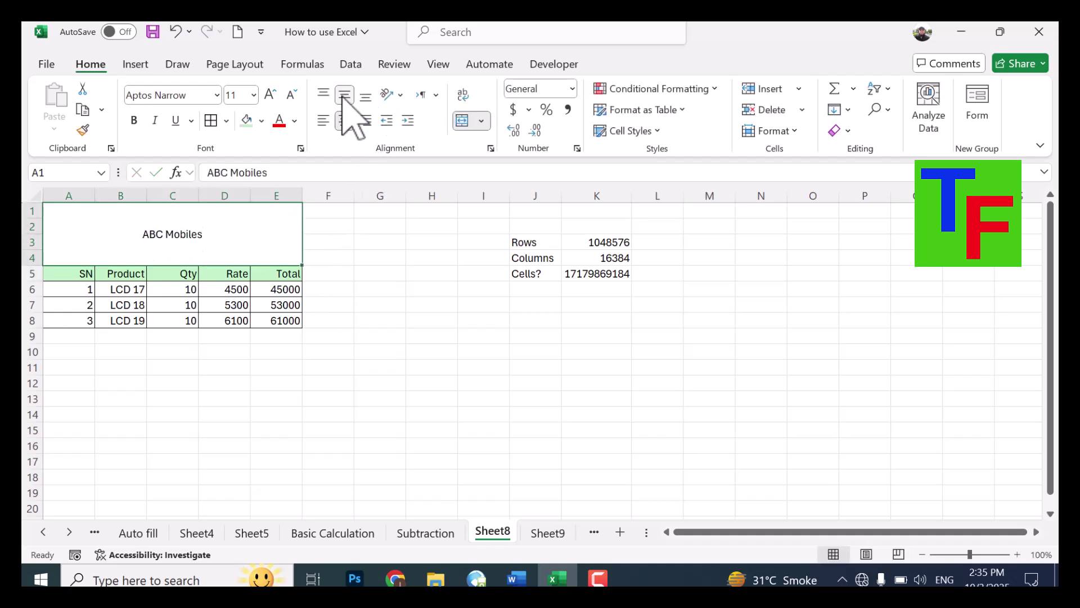
# - Increase the title's font size to 20 and fill its merged cell with light orange
pyautogui.click(270, 94)
pyautogui.click(270, 94)
pyautogui.click(270, 94)
pyautogui.click(270, 94)
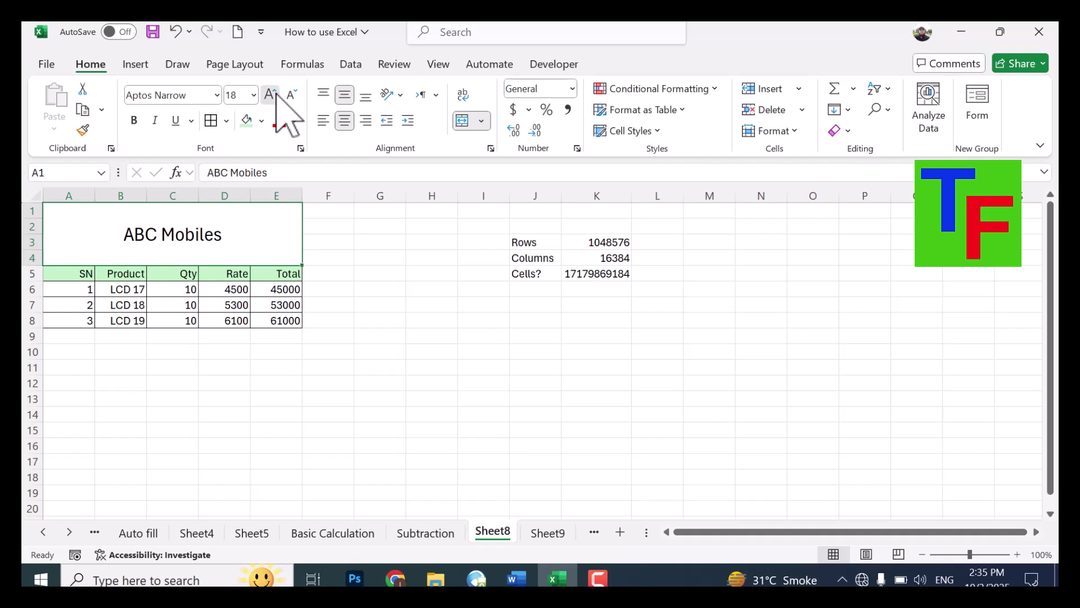
pyautogui.click(270, 94)
pyautogui.click(261, 120)
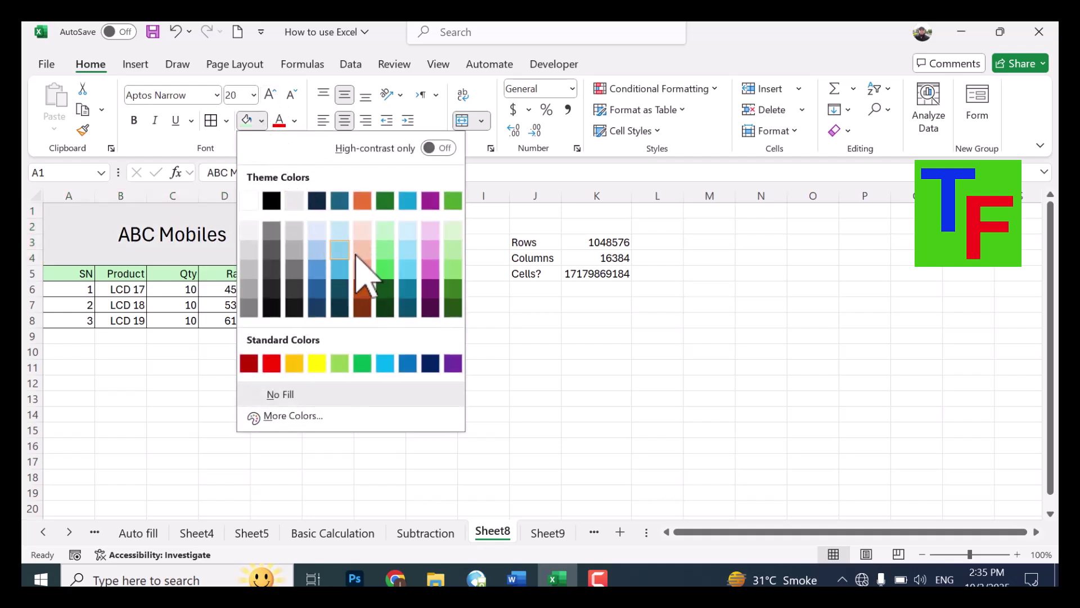
pyautogui.click(367, 248)
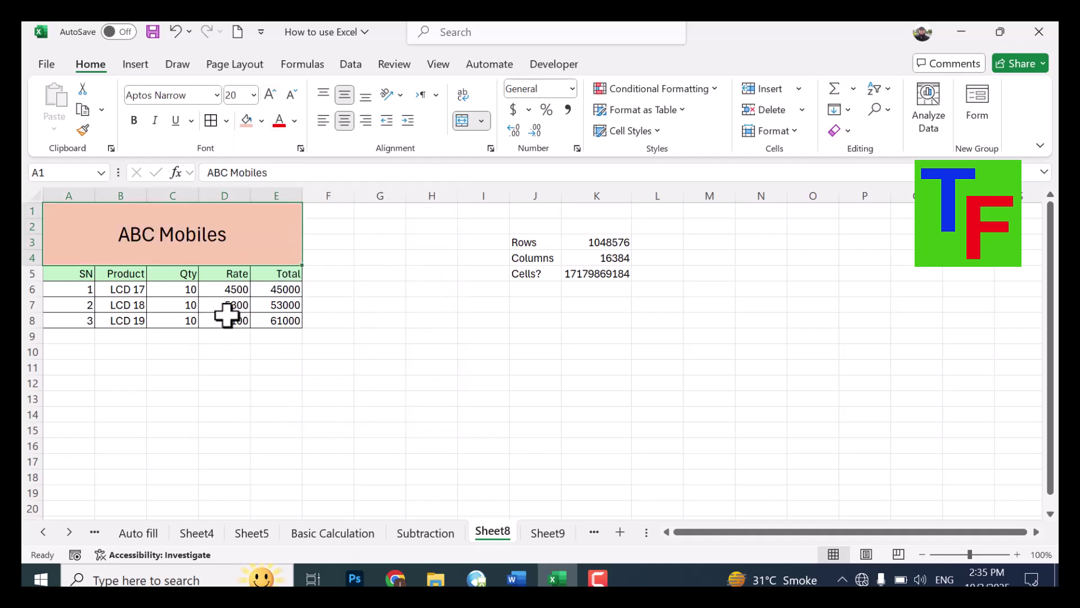
# - On Sheet9, calculate the Per share value in B5 by dividing income by share with =B3/B4
pyautogui.click(547, 535)
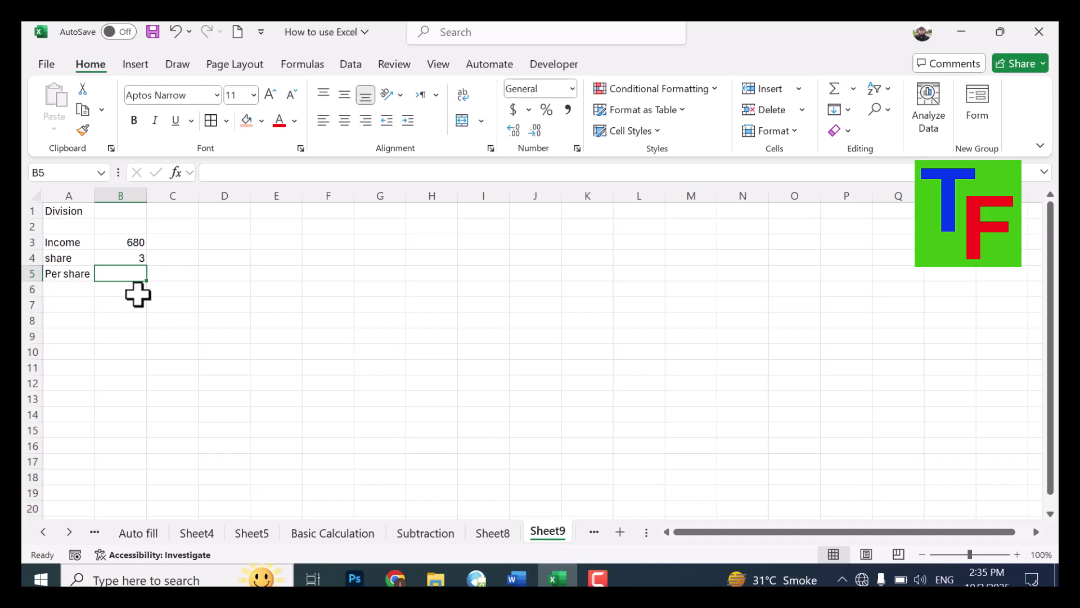
pyautogui.click(142, 241)
pyautogui.click(128, 256)
pyautogui.click(128, 277)
pyautogui.write('=')
pyautogui.click(129, 243)
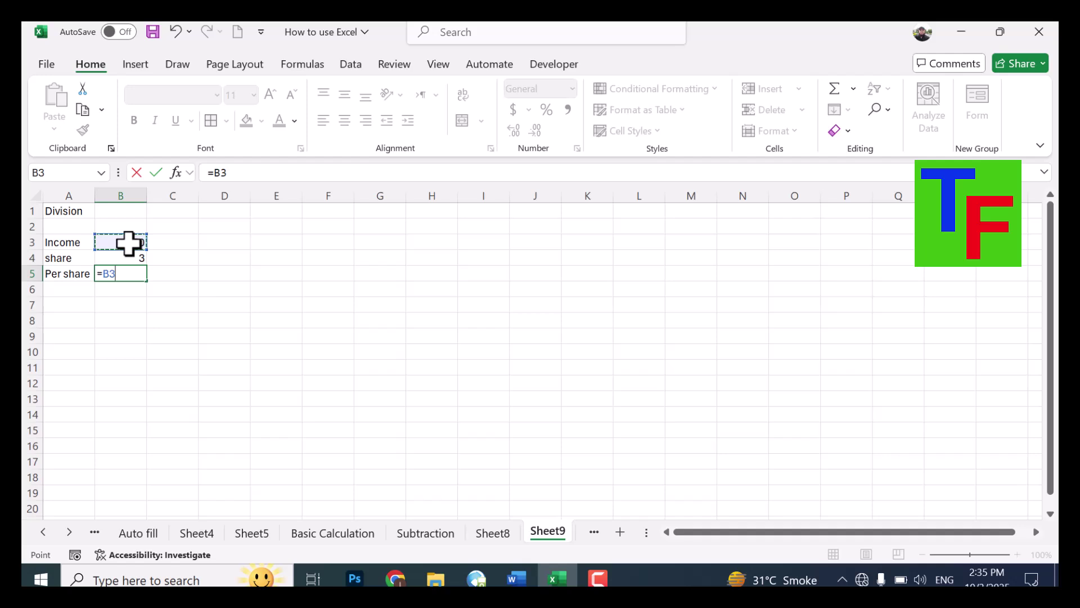
pyautogui.write('/')
pyautogui.click(138, 259)
pyautogui.press('Return')
pyautogui.press('Up')
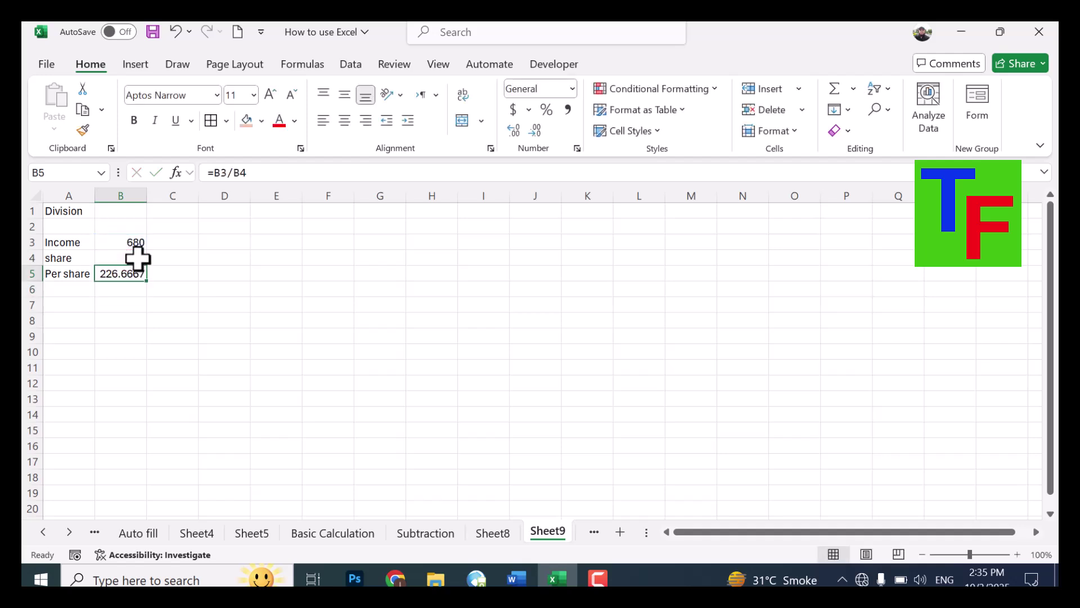